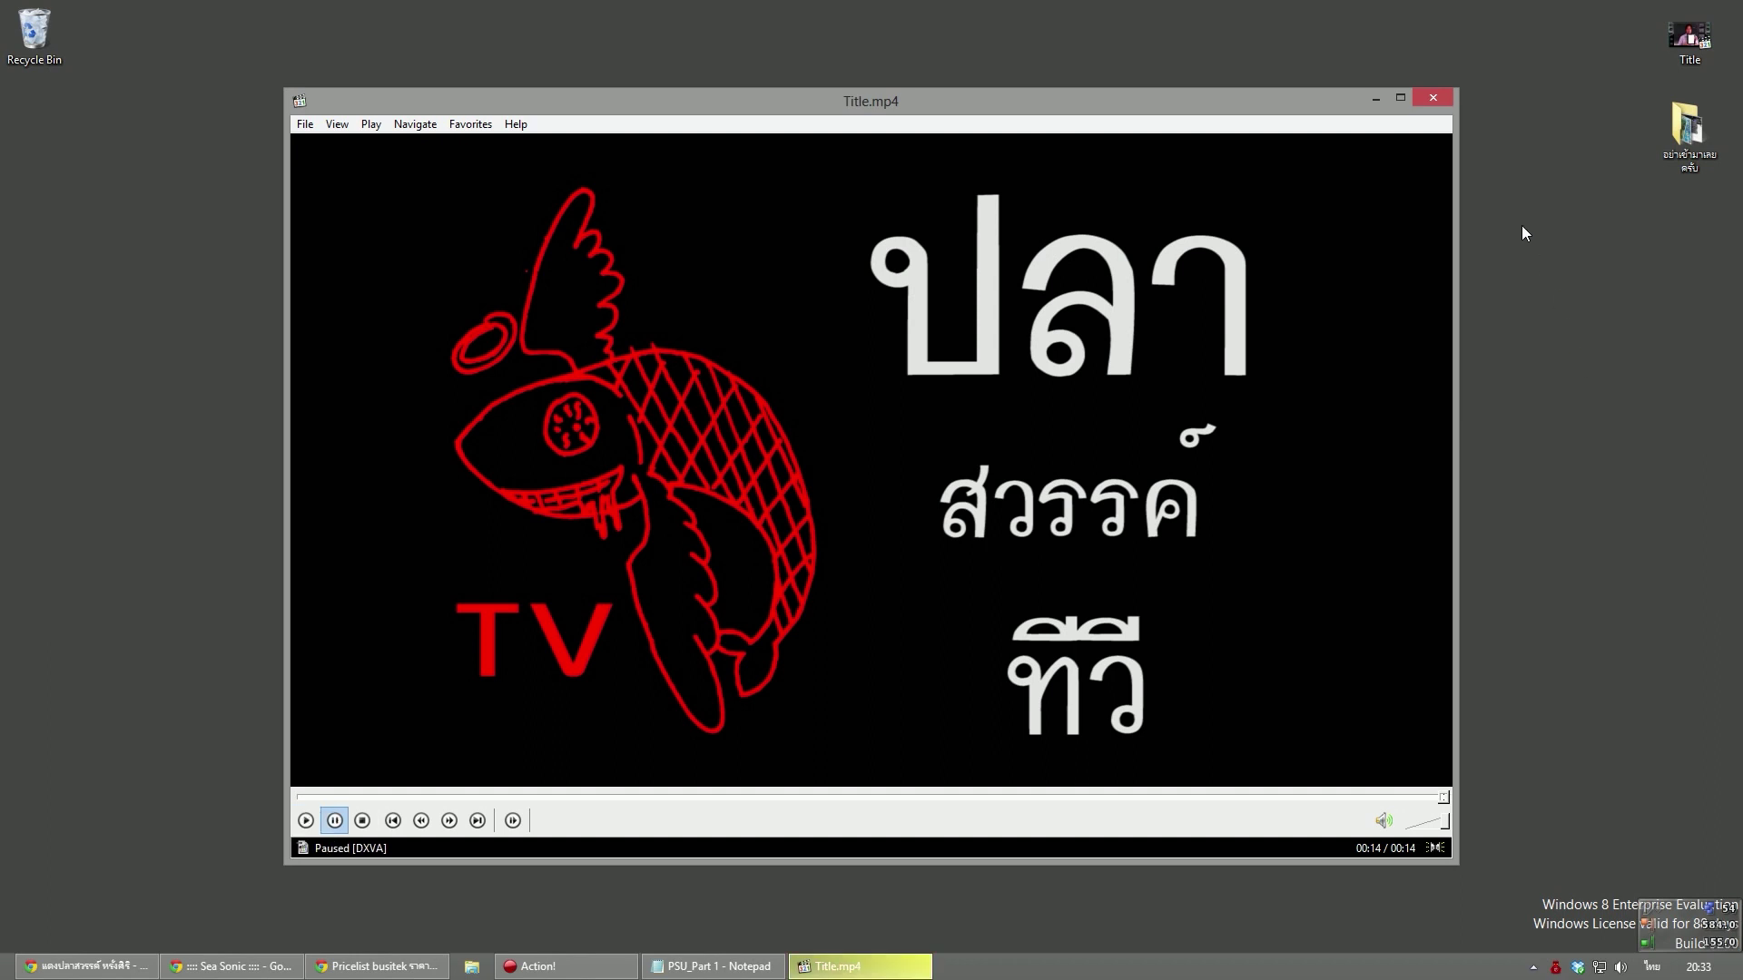
Close the Title.mp4 video and highlight the section headings and the computer-spec item in the PSU_Part 1 notes
{"action": "left_click", "coordinate": [1434, 98]}
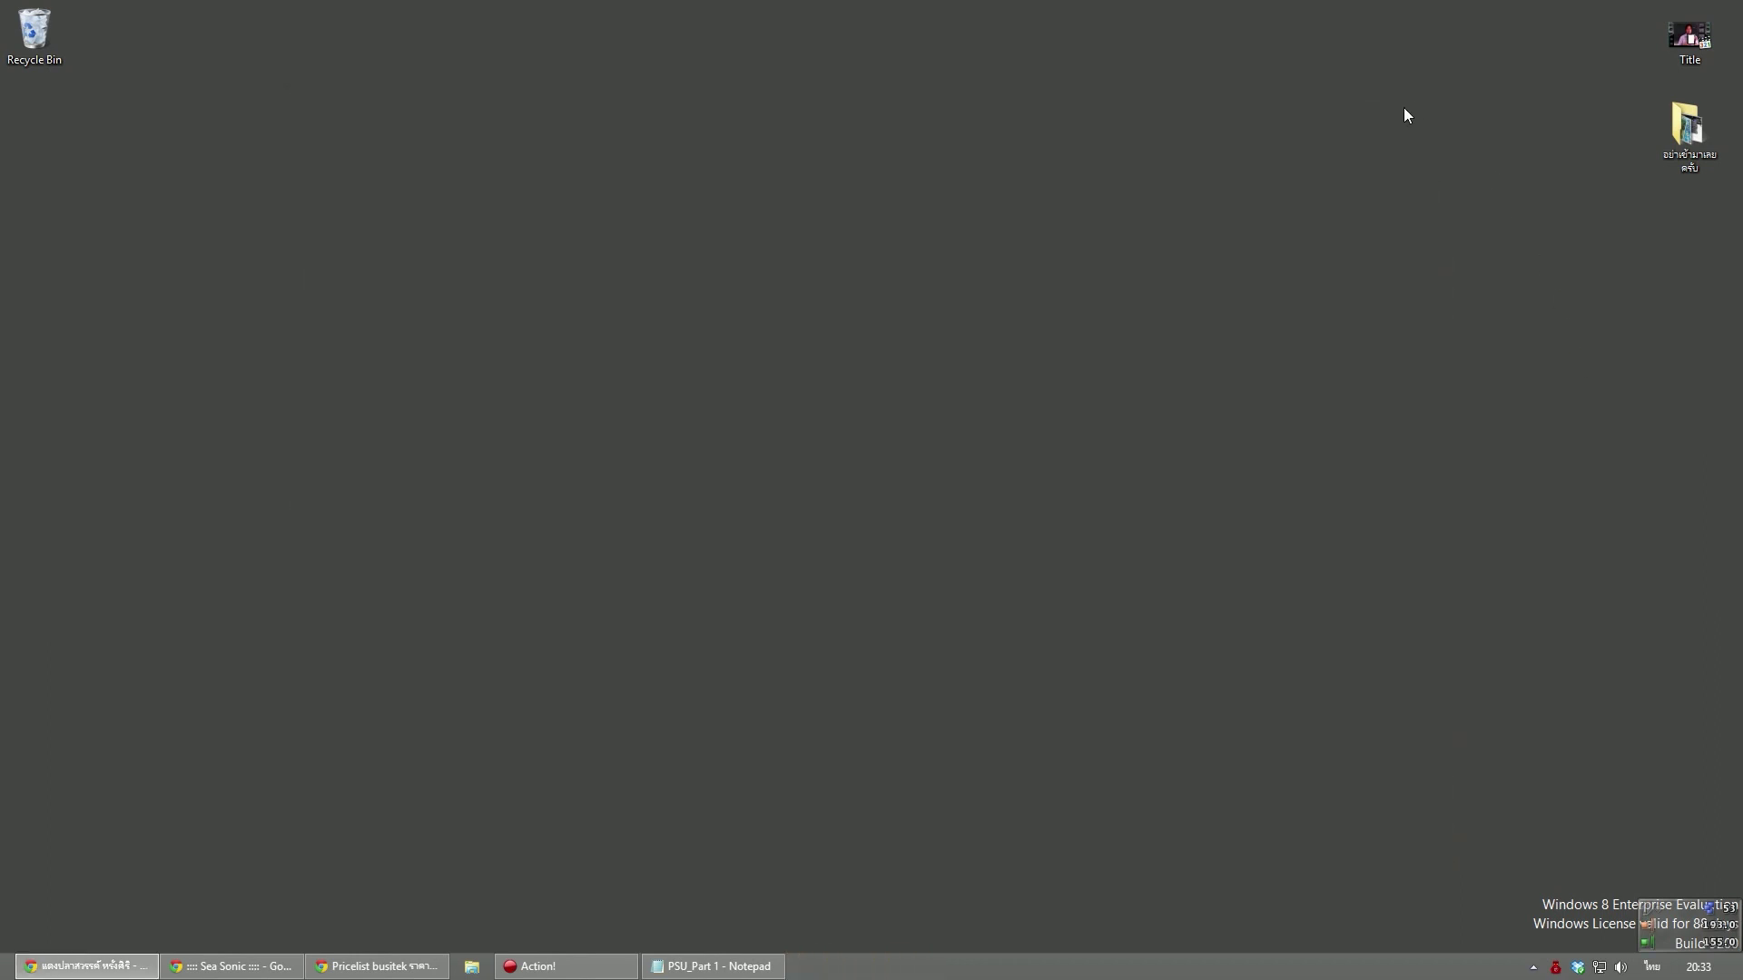
{"action": "left_click", "coordinate": [712, 966]}
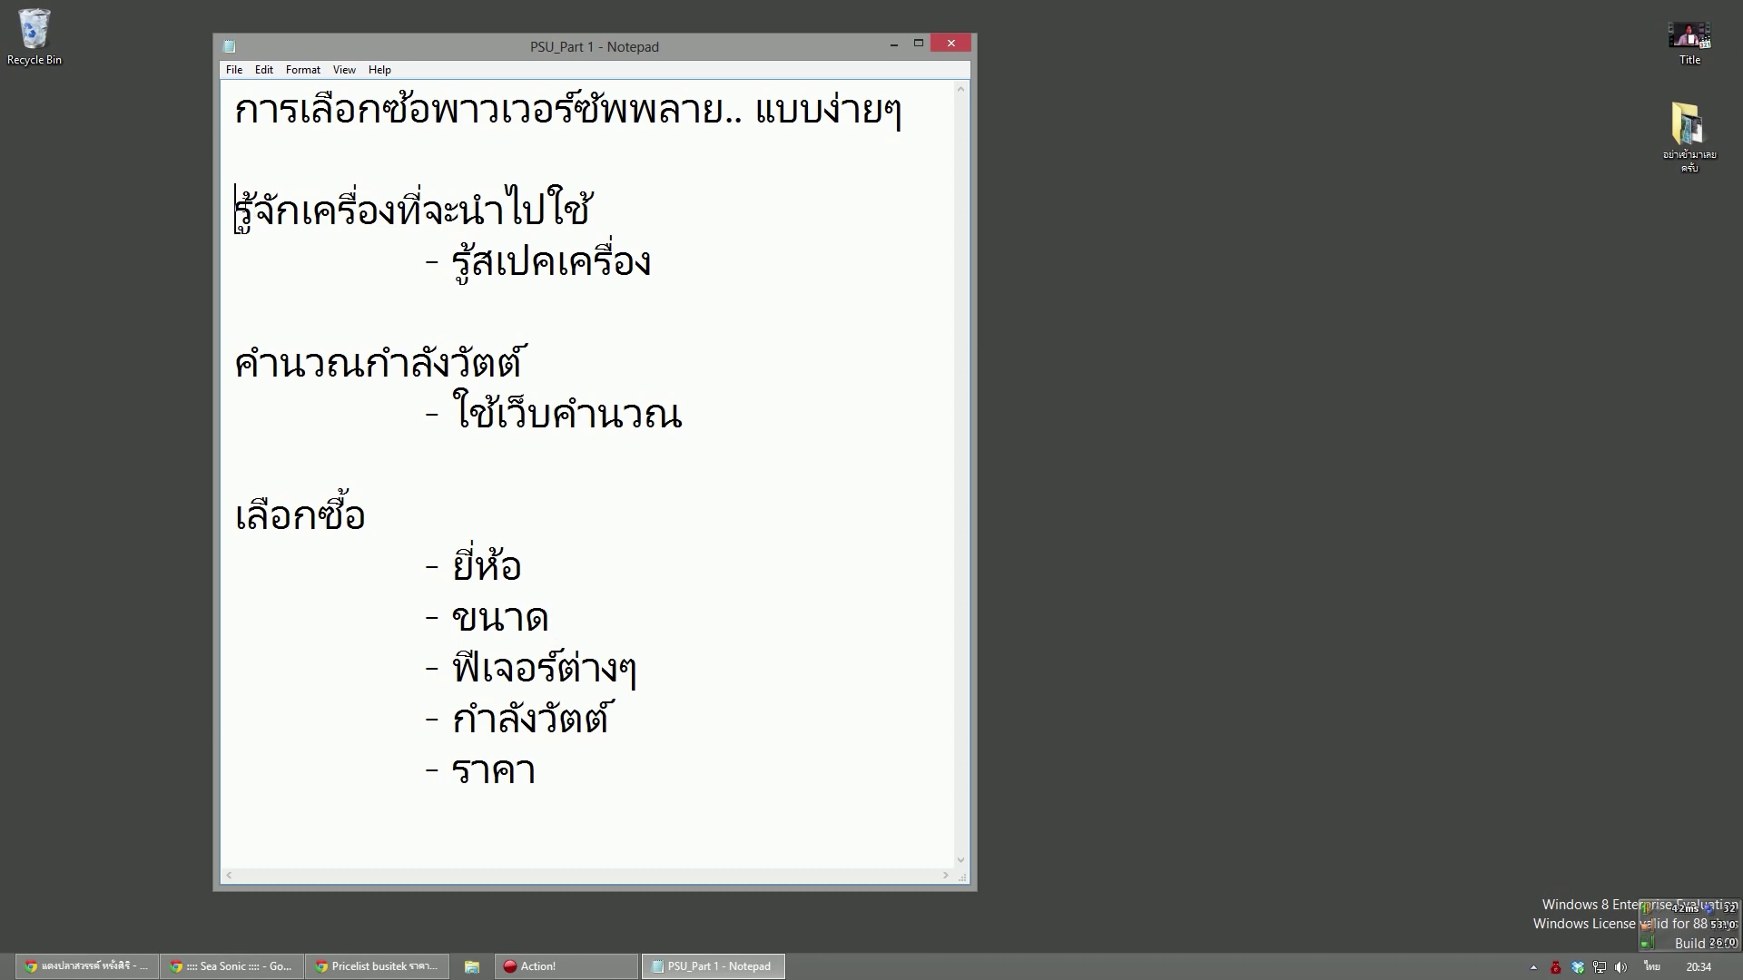
{"action": "left_click_drag", "start_coordinate": [237, 209], "coordinate": [595, 207]}
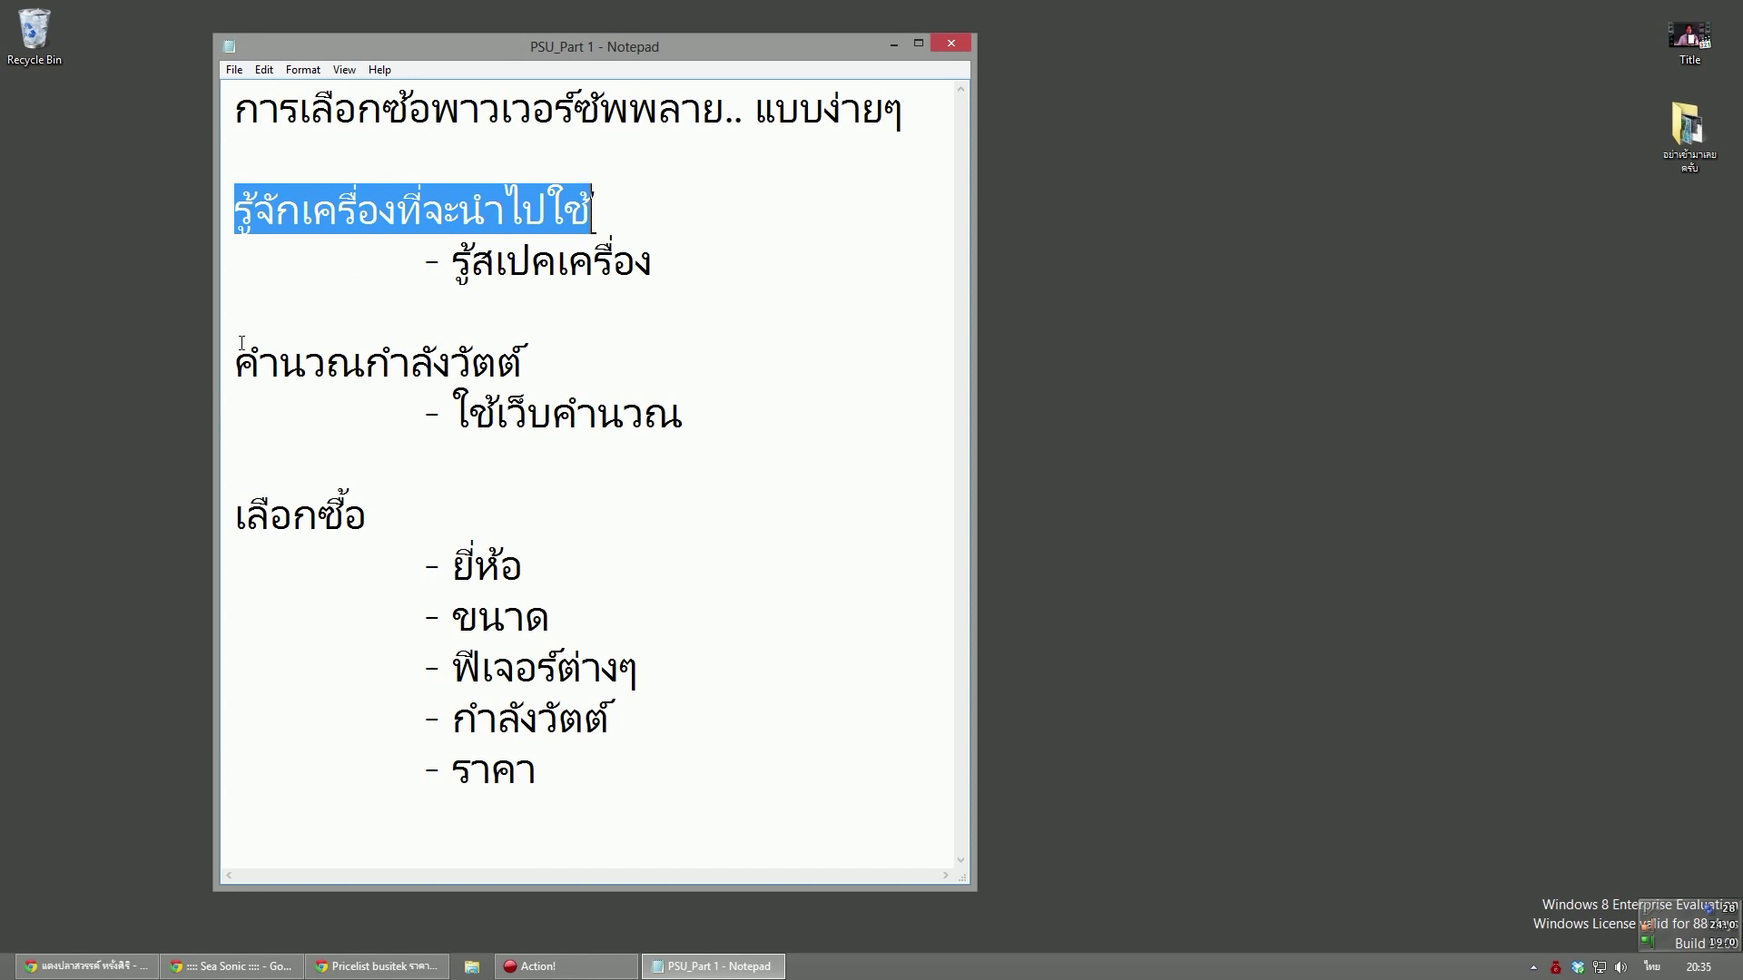
{"action": "left_click_drag", "start_coordinate": [241, 343], "coordinate": [527, 344]}
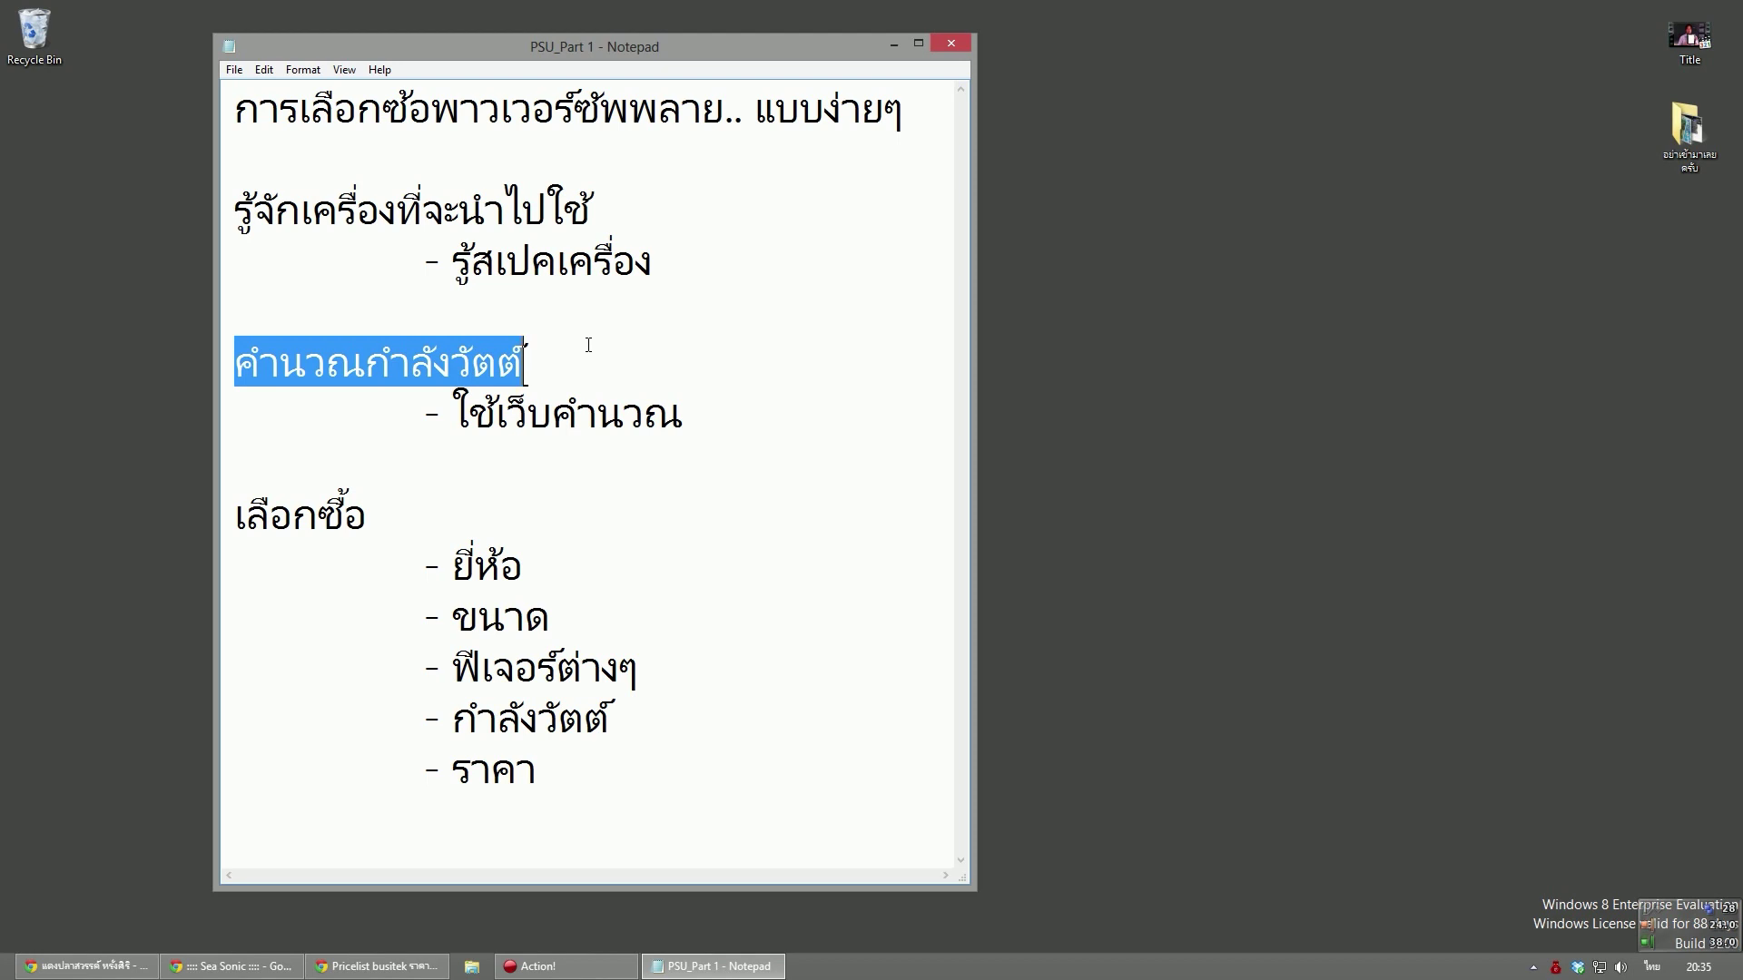
{"action": "left_click_drag", "start_coordinate": [230, 517], "coordinate": [409, 499]}
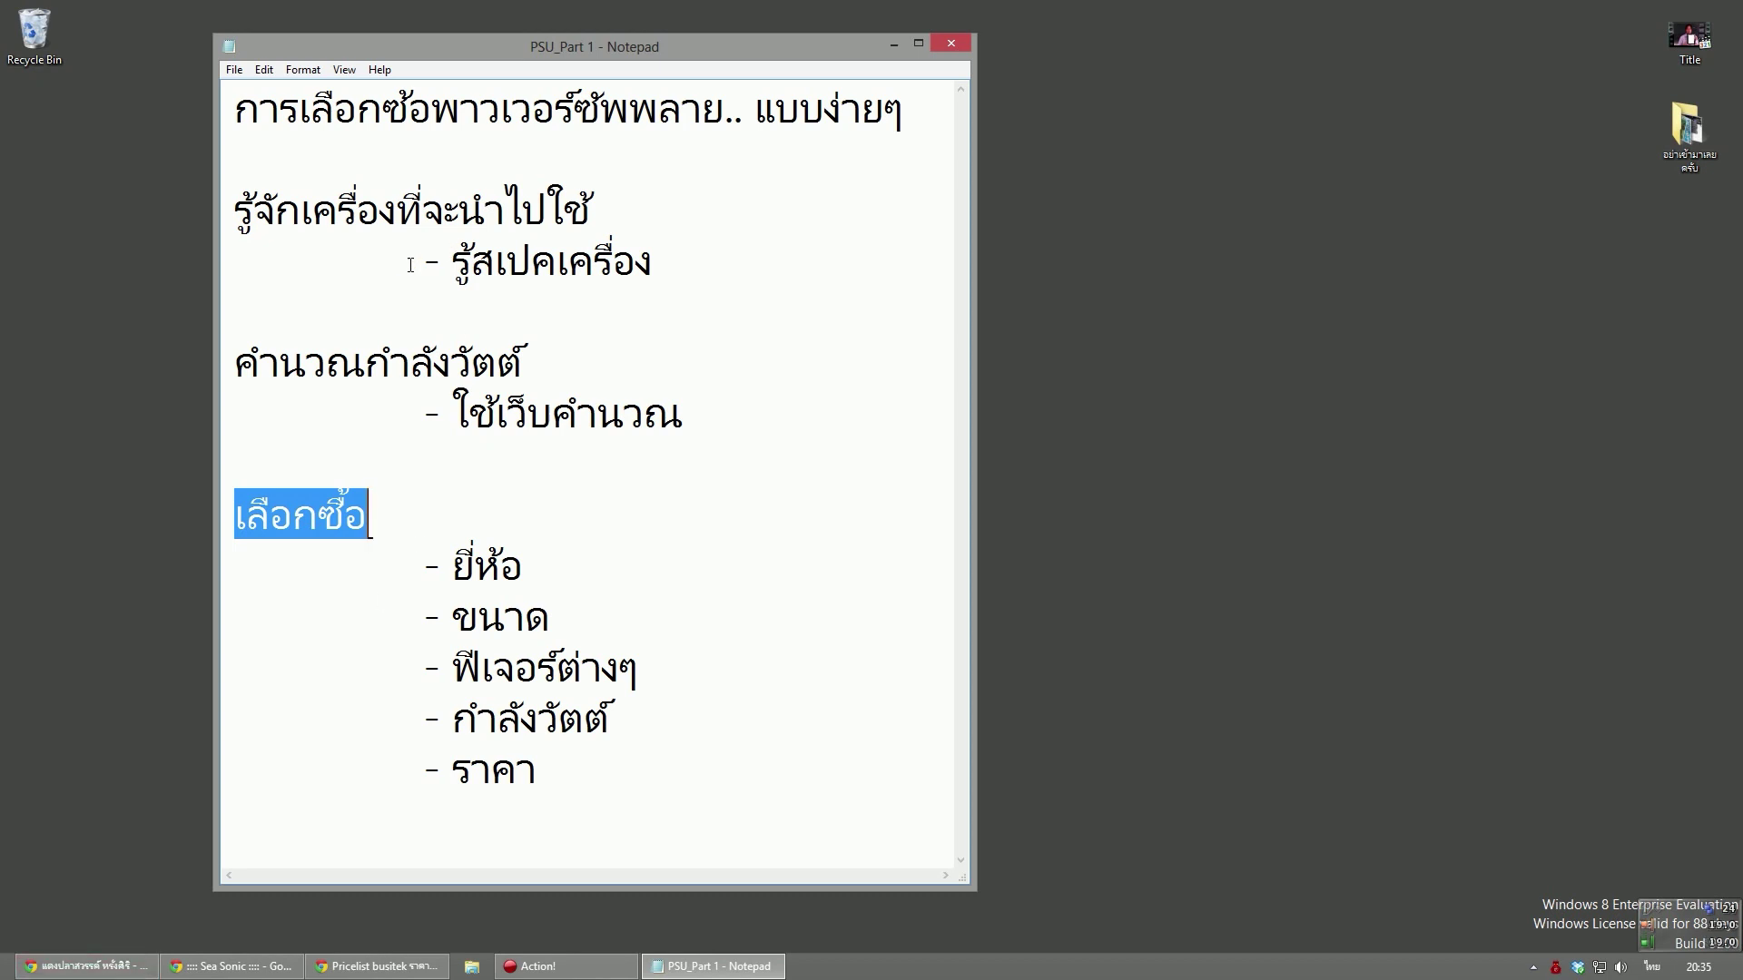
{"action": "left_click_drag", "start_coordinate": [422, 260], "coordinate": [662, 256]}
Switch to Chrome and check the PC build photo's spec list against the Case Power Supply entry for the Obsidian 250D
{"action": "key", "text": "alt+Tab"}
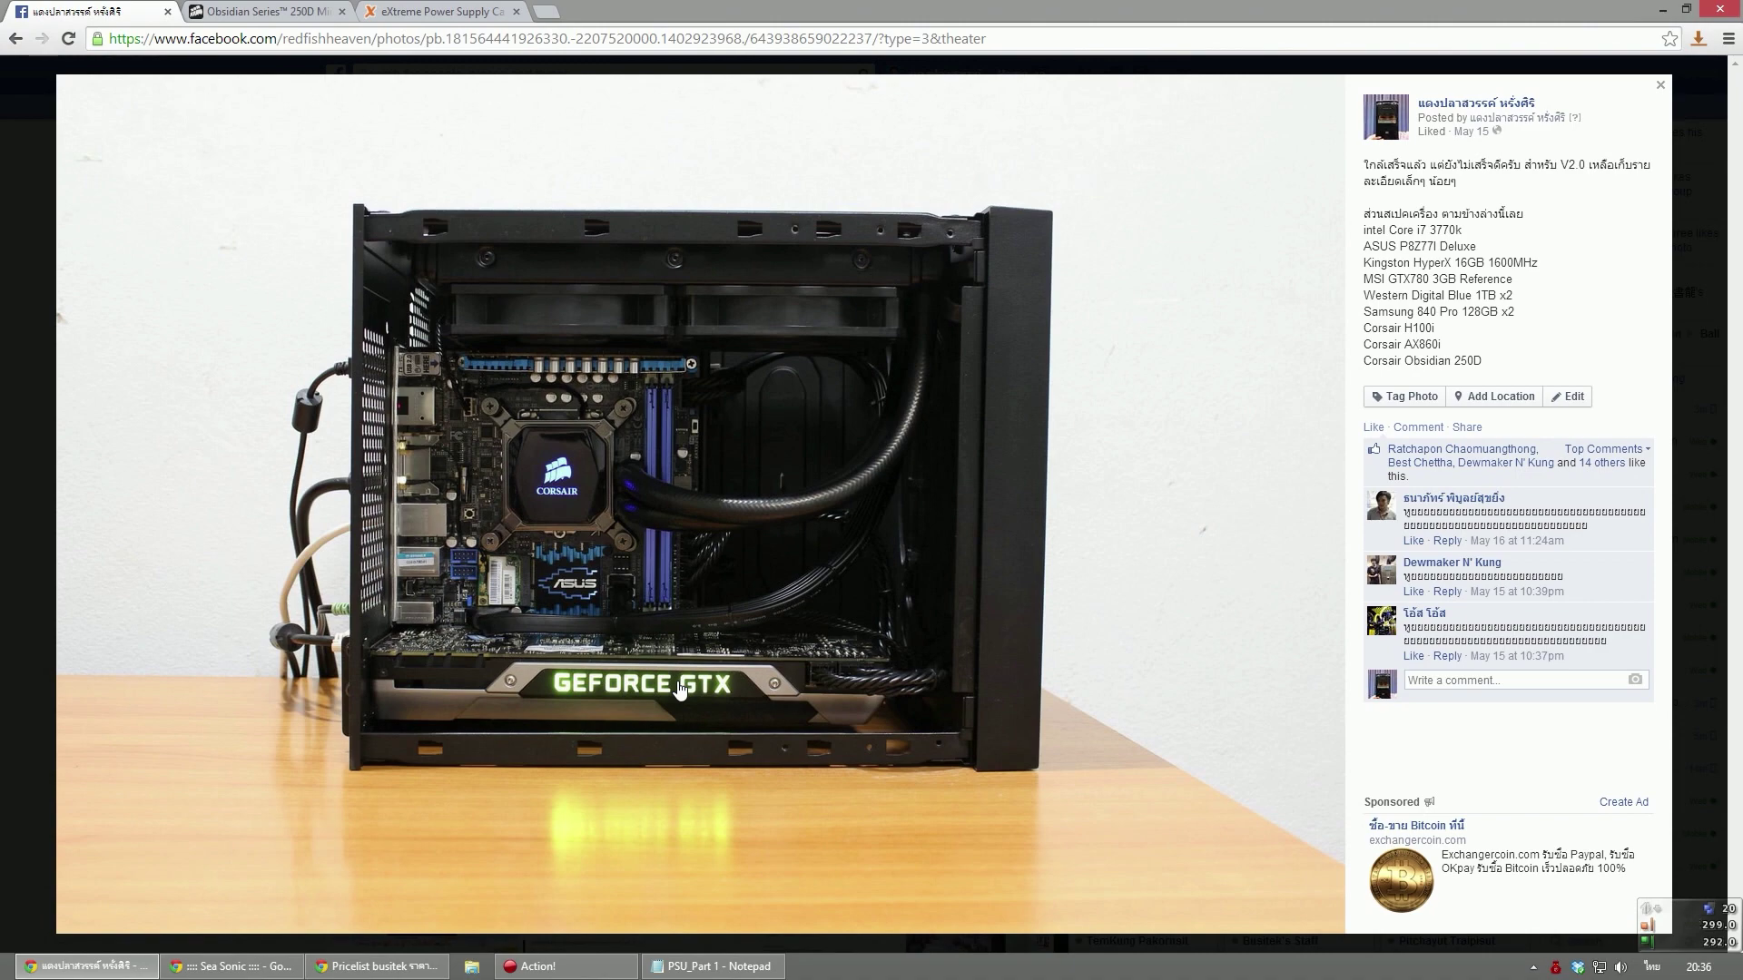
{"action": "left_click", "coordinate": [305, 9]}
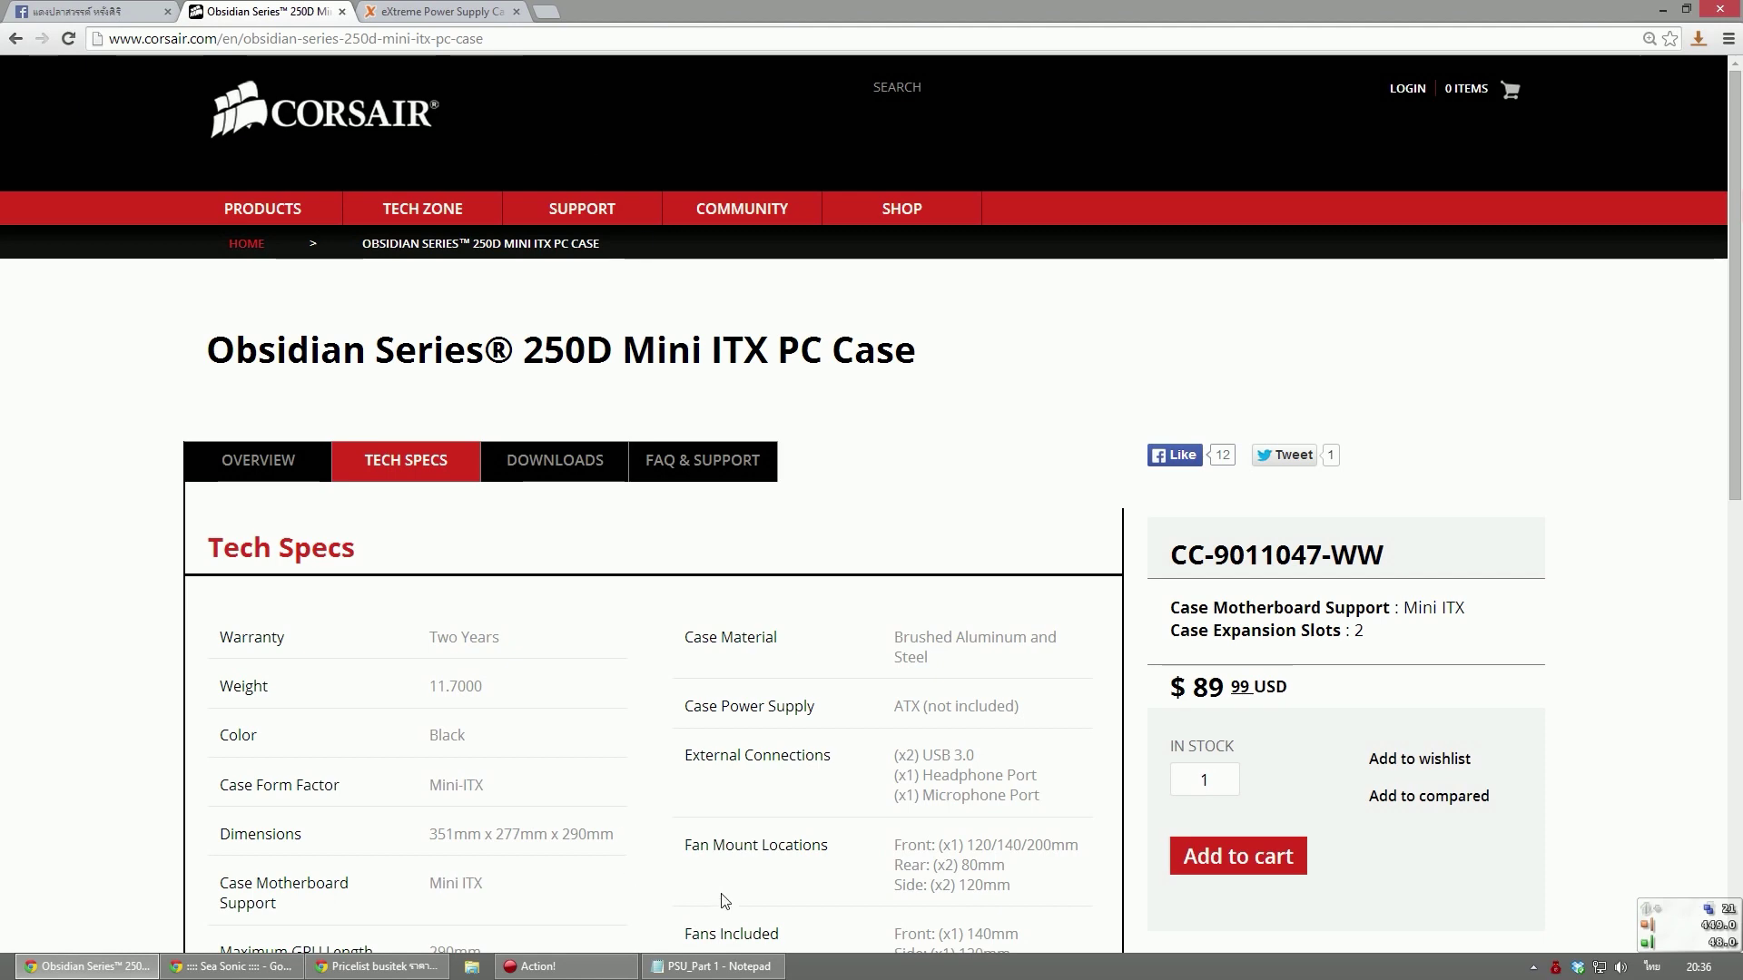
{"action": "left_click_drag", "start_coordinate": [687, 714], "coordinate": [936, 709]}
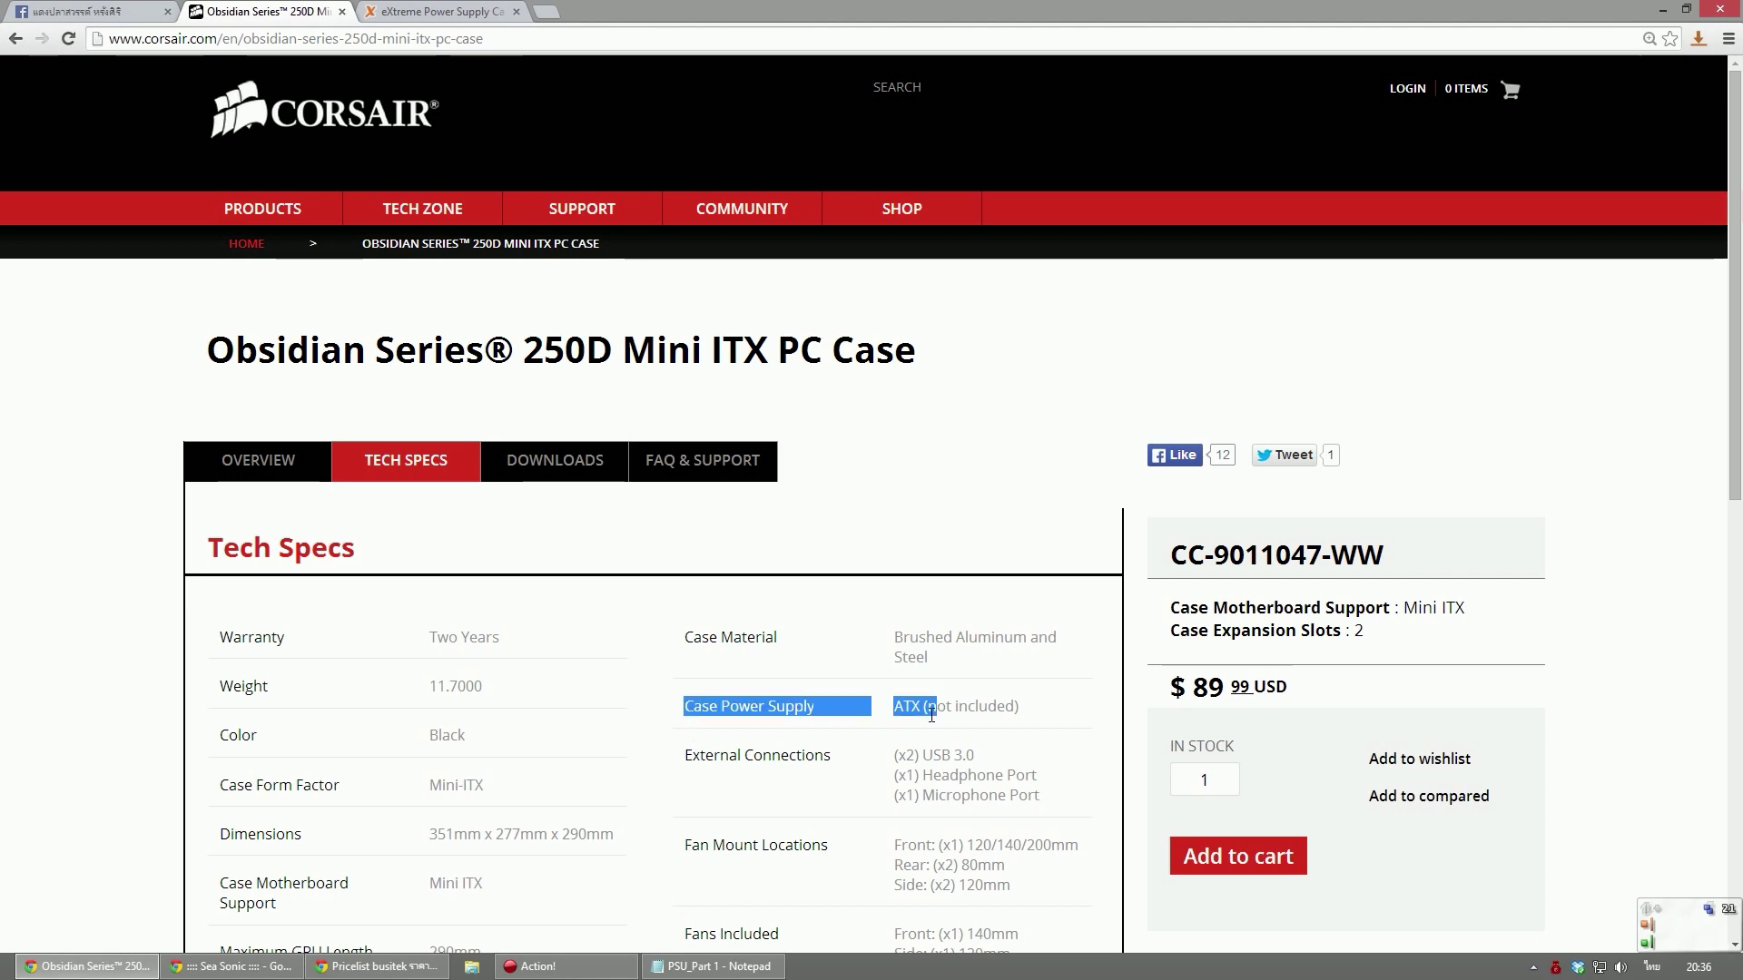
{"action": "left_click", "coordinate": [73, 9]}
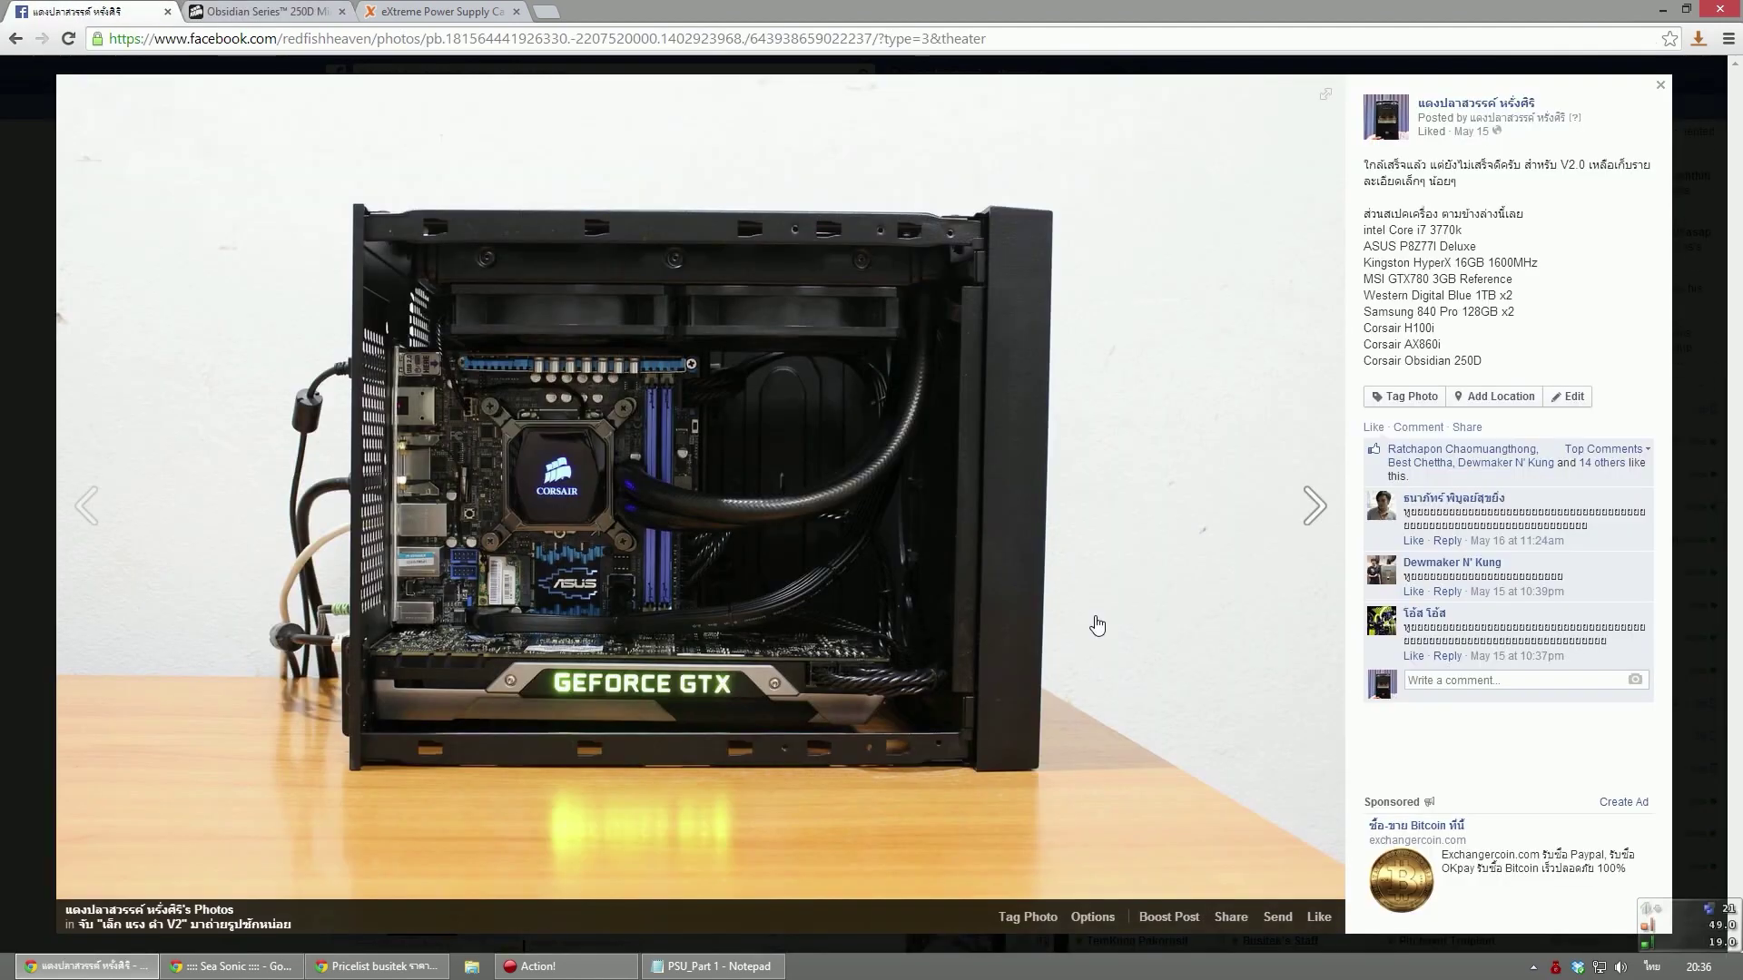
{"action": "left_click", "coordinate": [304, 7]}
{"action": "left_click_drag", "start_coordinate": [682, 706], "coordinate": [920, 709]}
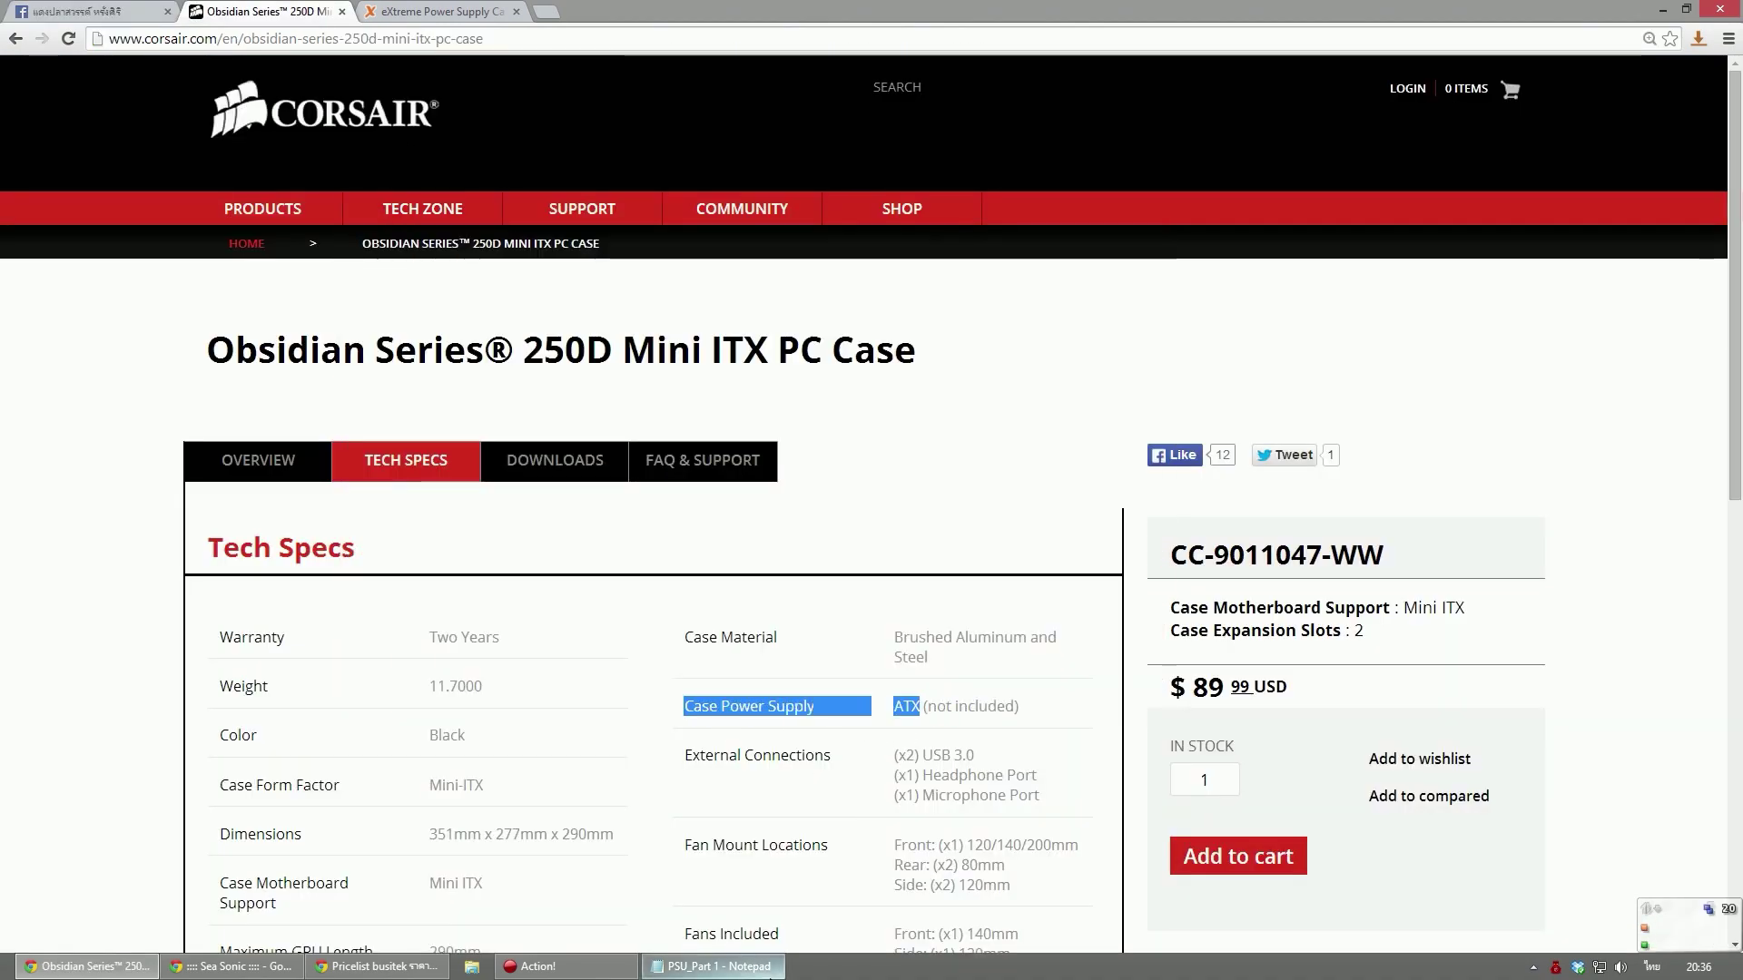
Return to the PSU_Part 1 notes in Notepad and highlight the buying-criteria section and the wattage-calculation section
{"action": "left_click", "coordinate": [770, 969]}
{"action": "mouse_move", "coordinate": [210, 545]}
{"action": "left_mouse_down"}
{"action": "mouse_move", "coordinate": [416, 545]}
{"action": "mouse_move", "coordinate": [236, 544]}
{"action": "left_mouse_up"}
{"action": "left_click_drag", "start_coordinate": [628, 720], "coordinate": [243, 513]}
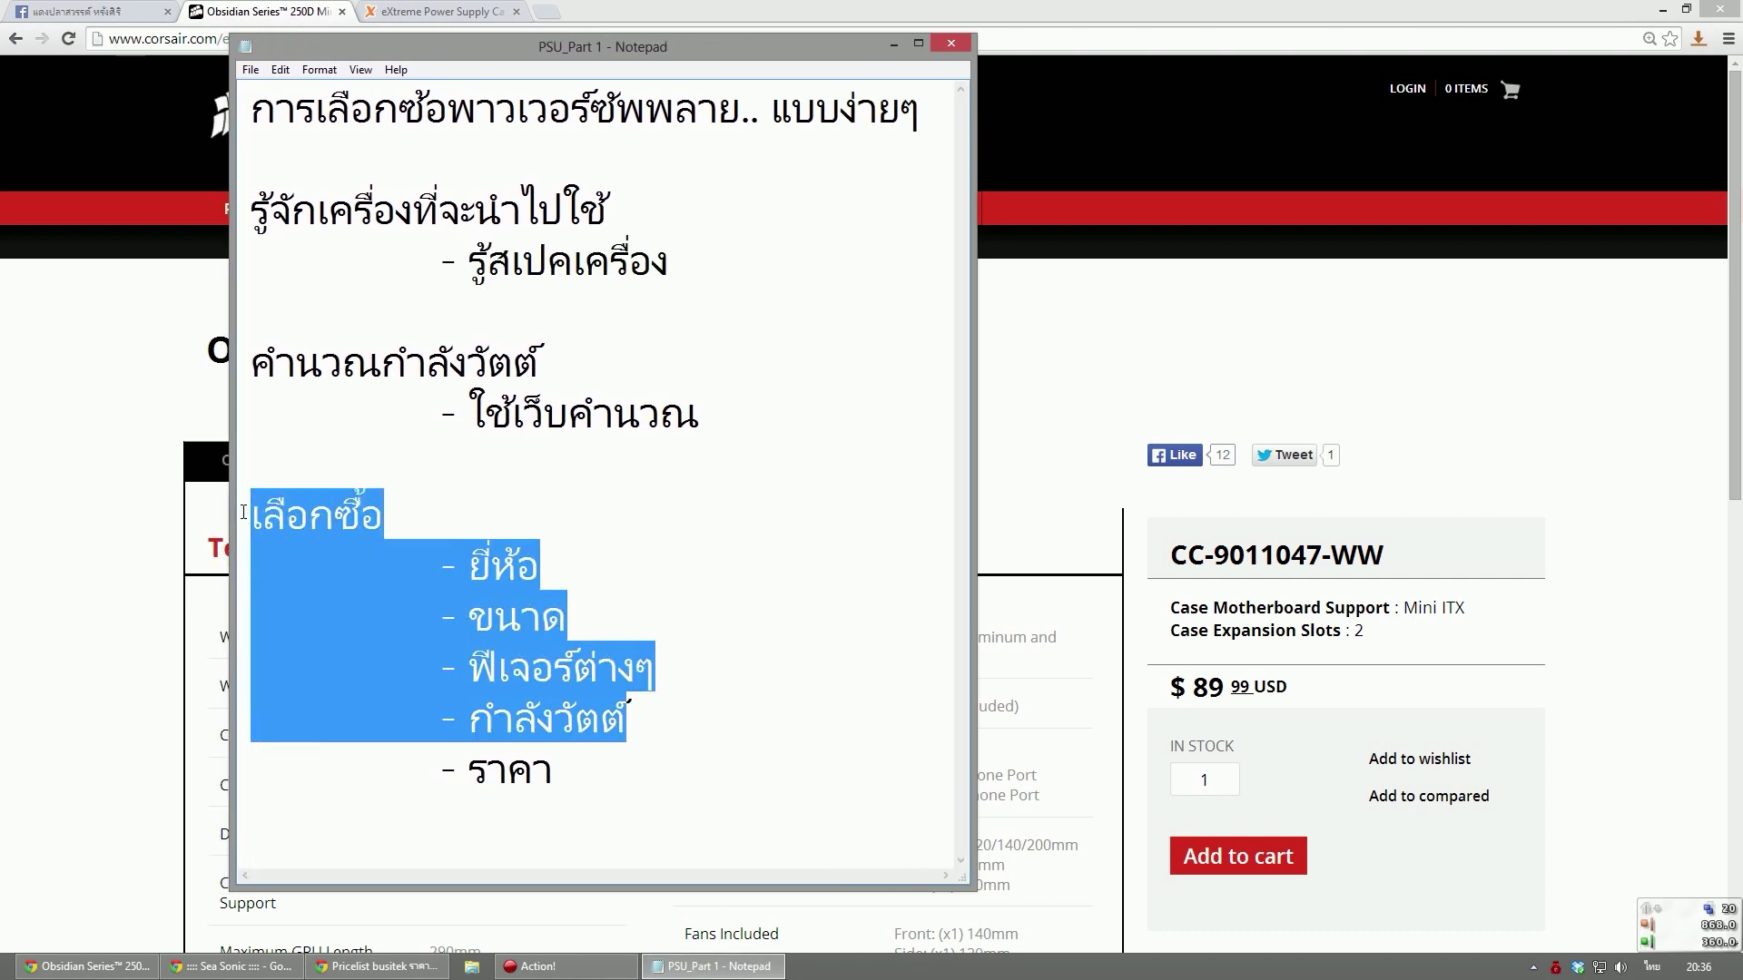
{"action": "left_click", "coordinate": [78, 493]}
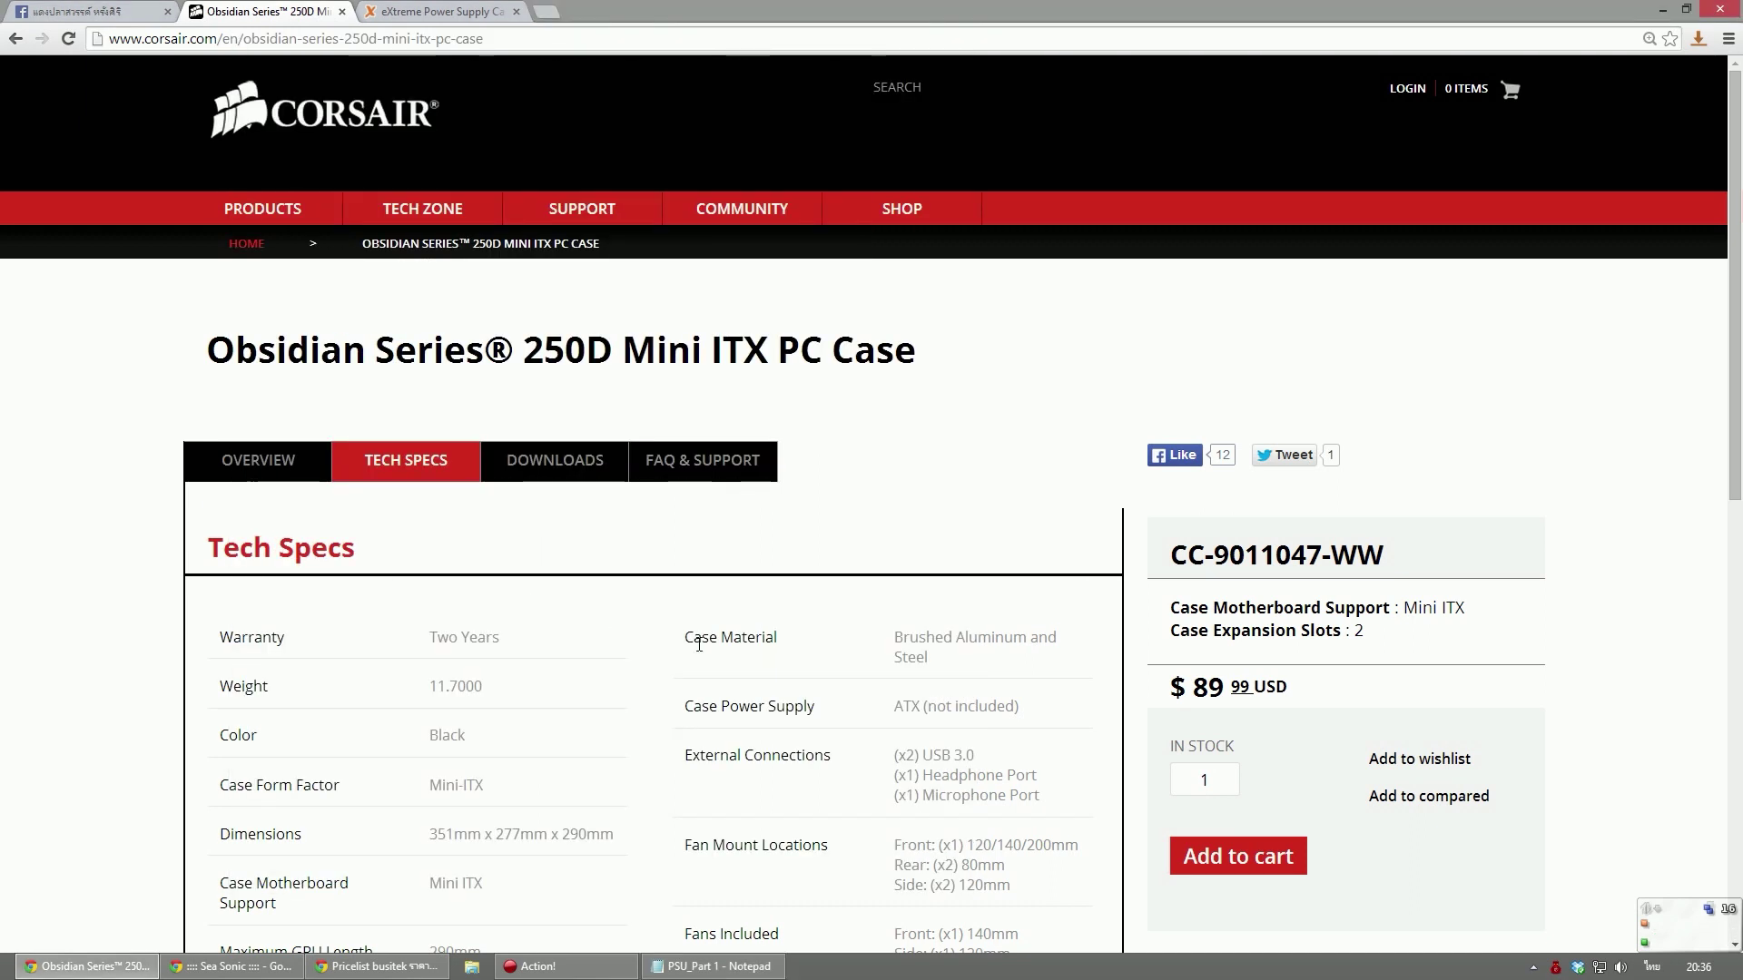
{"action": "left_click", "coordinate": [717, 966]}
{"action": "left_click", "coordinate": [322, 376]}
{"action": "left_click_drag", "start_coordinate": [248, 361], "coordinate": [701, 424]}
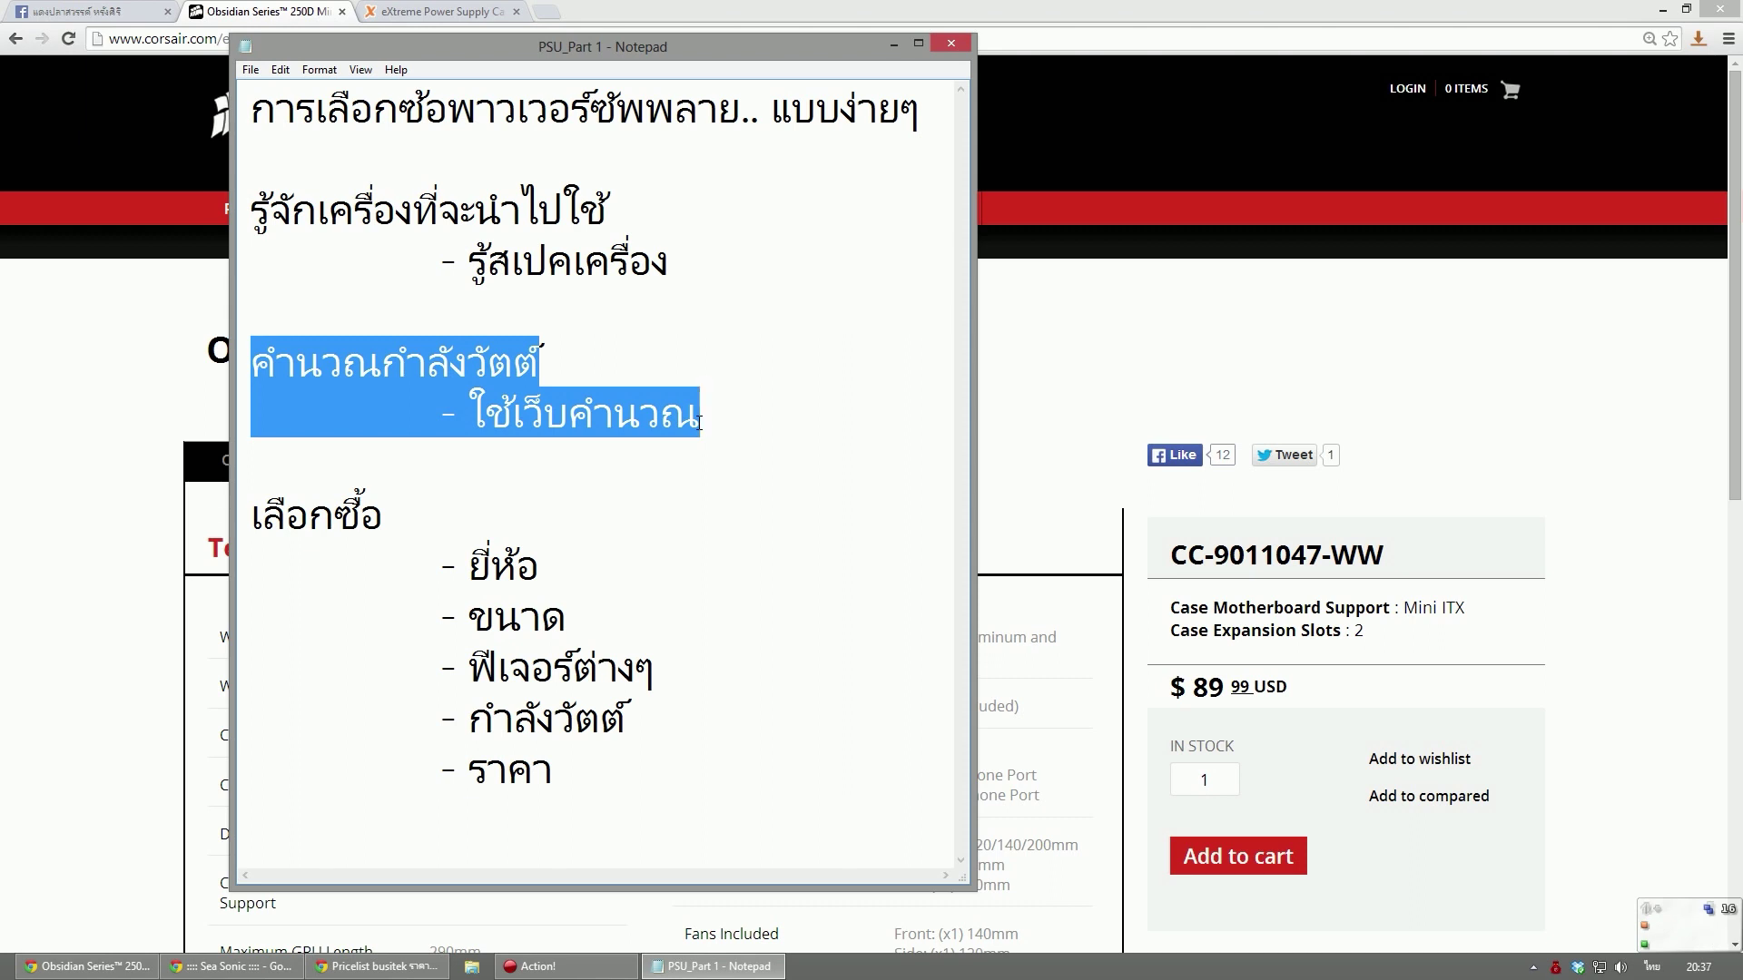
Switch to Chrome and look over the component fields of the eXtreme Power Supply Calculator Lite, consulting the build photo's specs
{"action": "left_click", "coordinate": [479, 8]}
{"action": "left_click", "coordinate": [478, 8]}
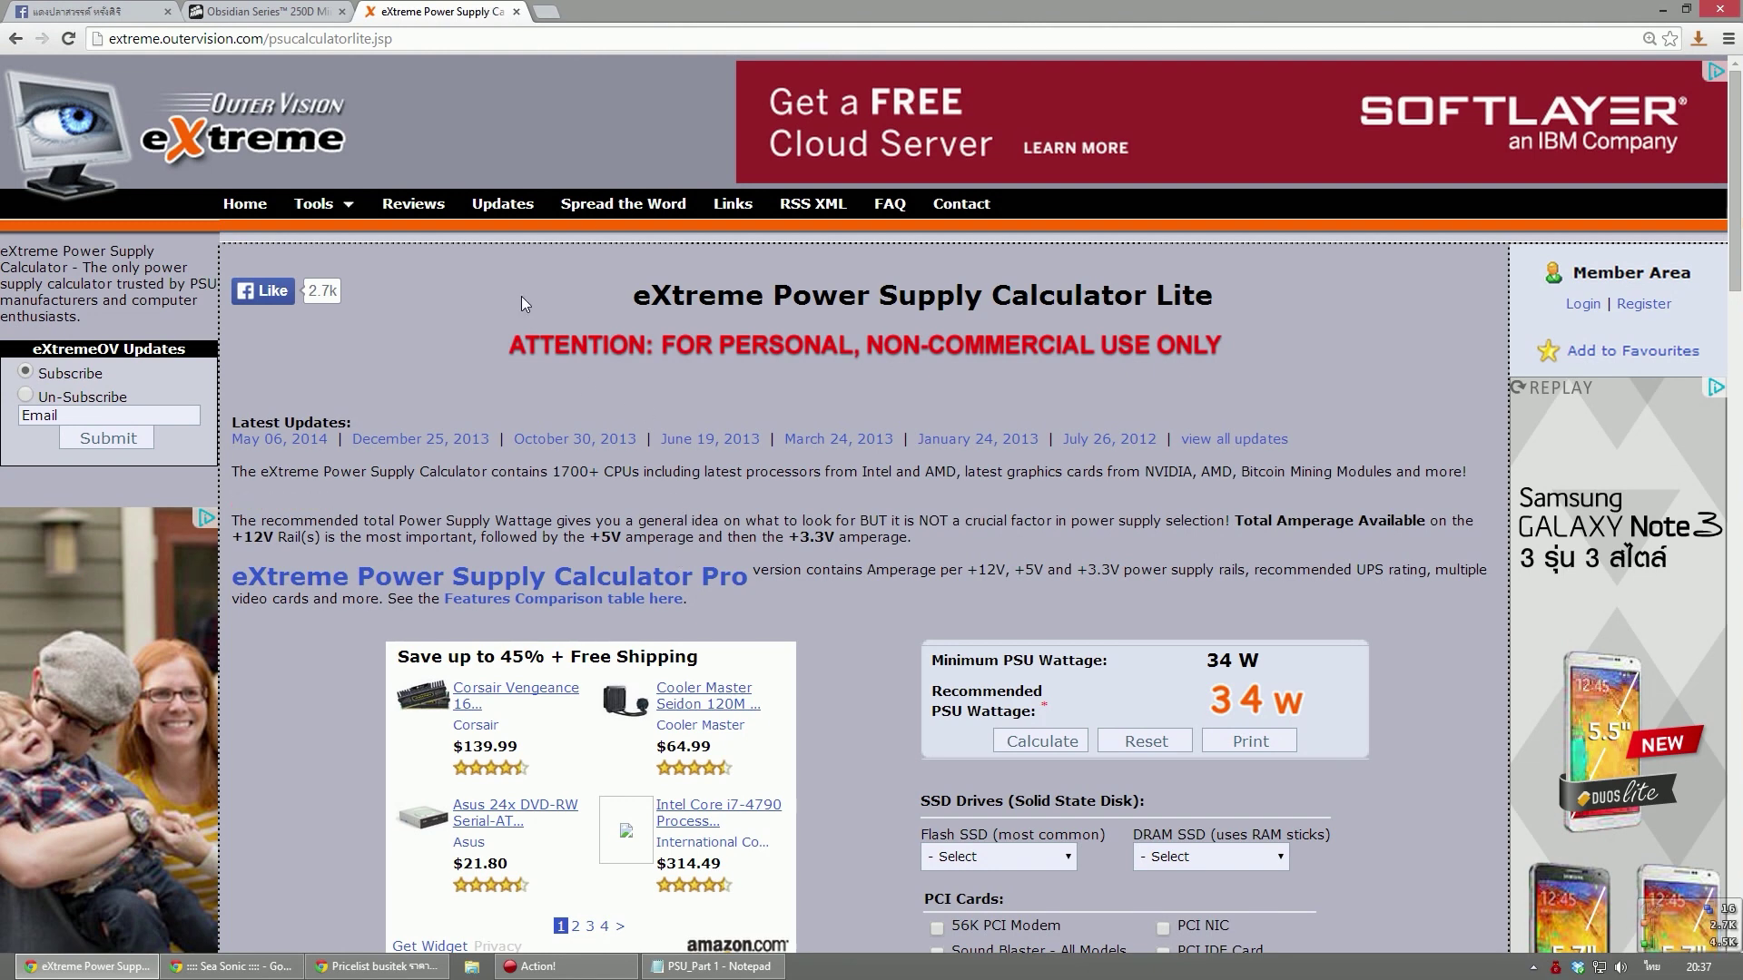
{"action": "left_click", "coordinate": [90, 11]}
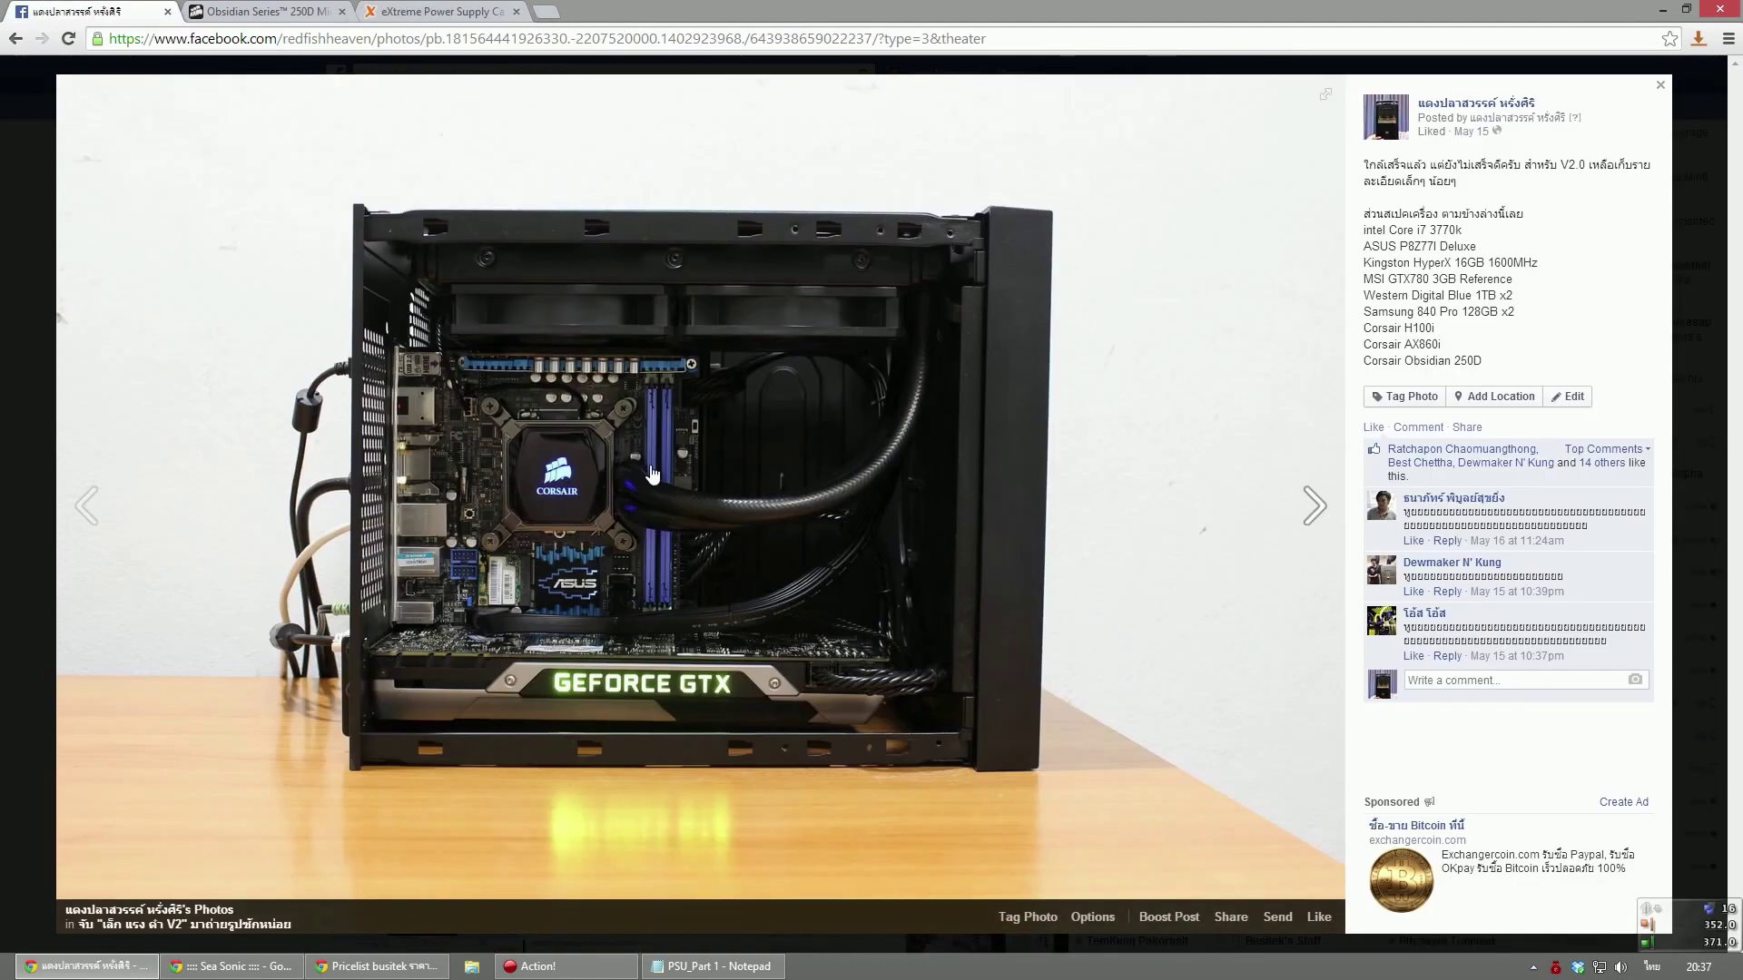
{"action": "left_click", "coordinate": [436, 11]}
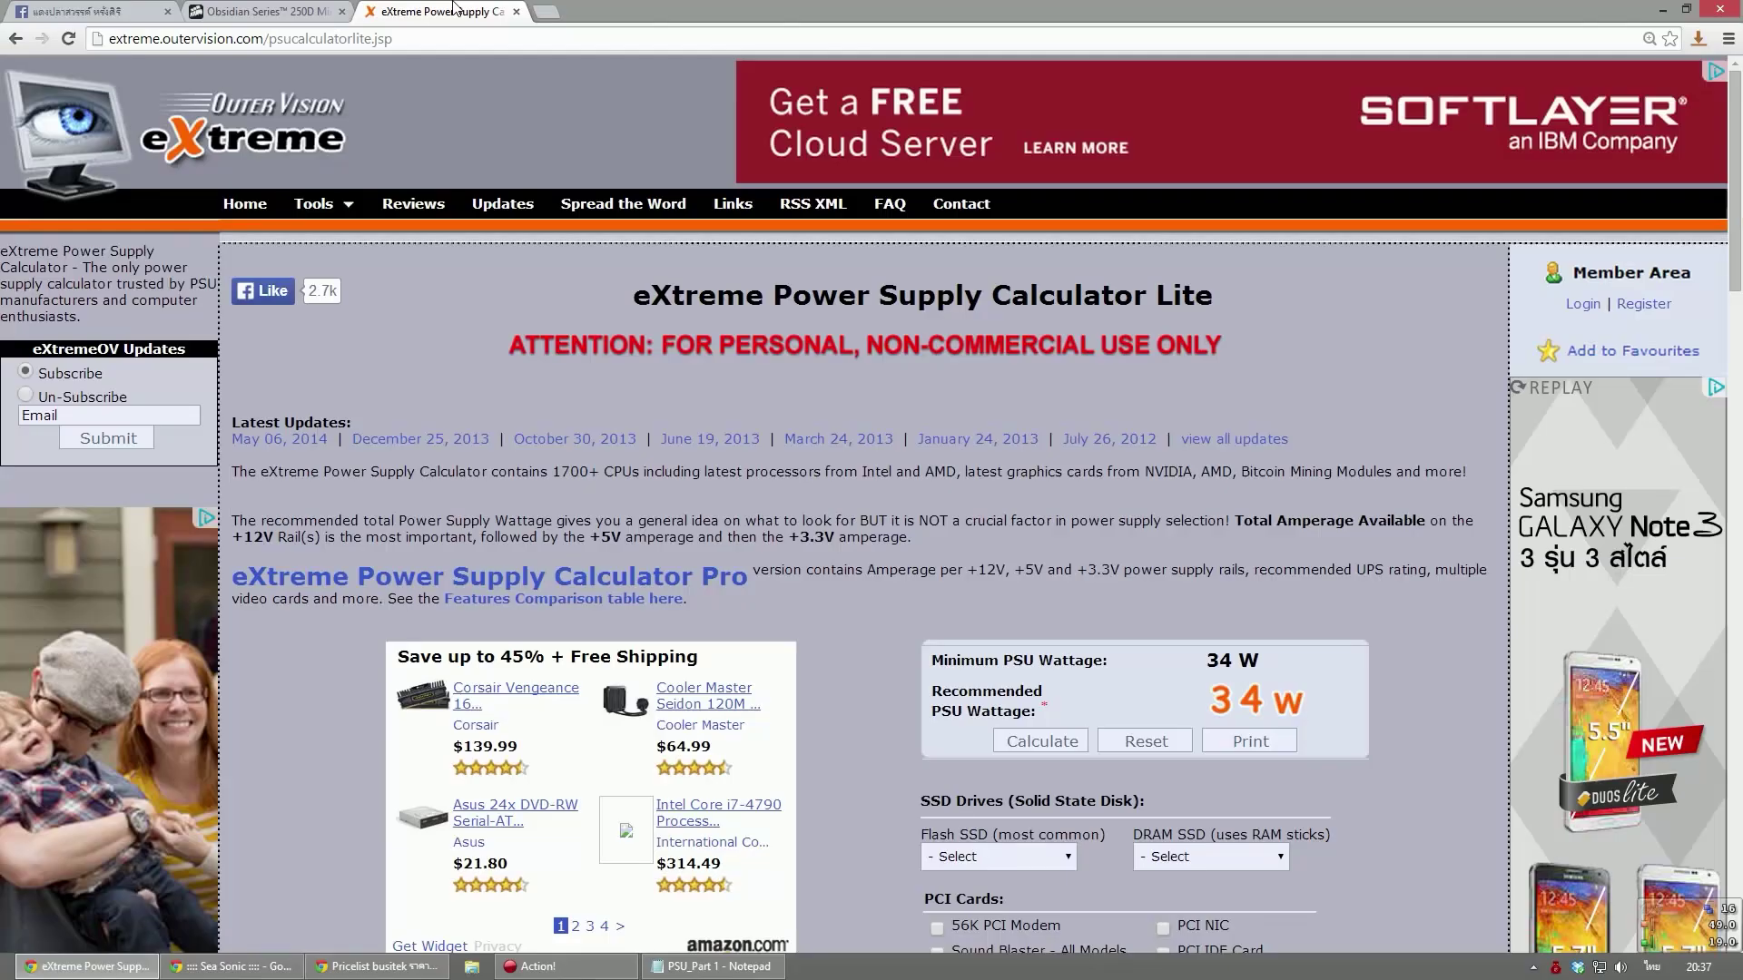
{"action": "scroll", "coordinate": [346, 594], "scroll_direction": "down", "scroll_amount": 5}
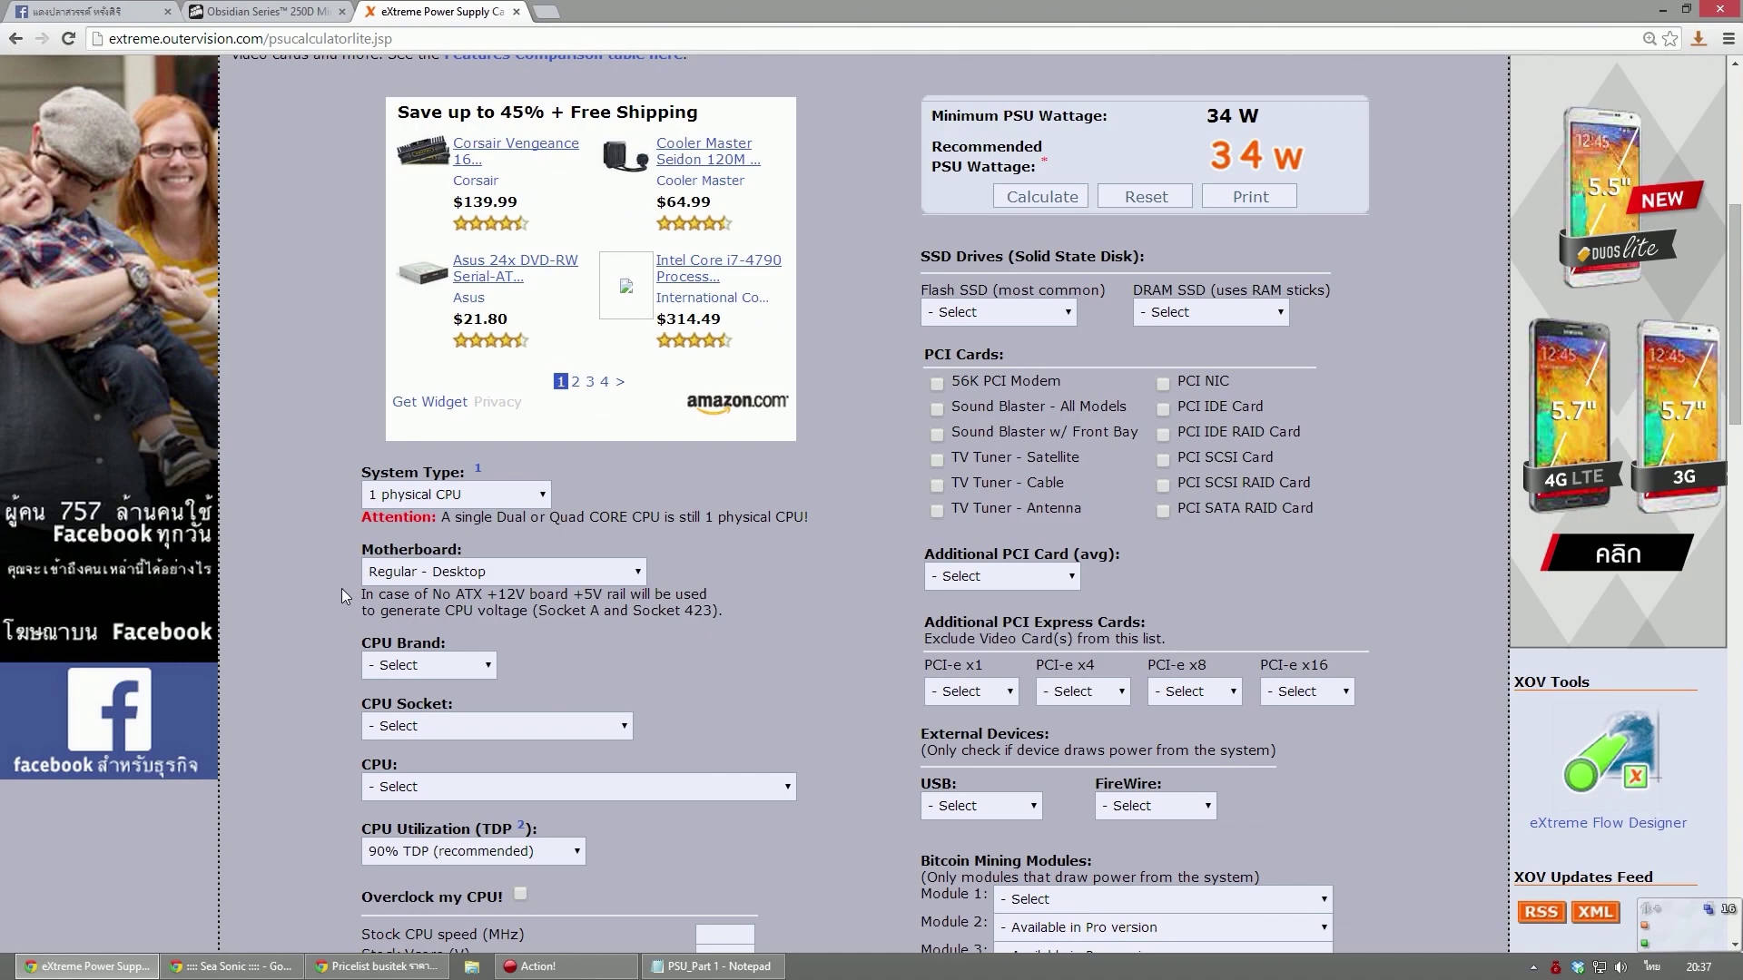
{"action": "scroll", "coordinate": [338, 588], "scroll_direction": "up", "scroll_amount": 5}
{"action": "scroll", "coordinate": [238, 663], "scroll_direction": "down", "scroll_amount": 8}
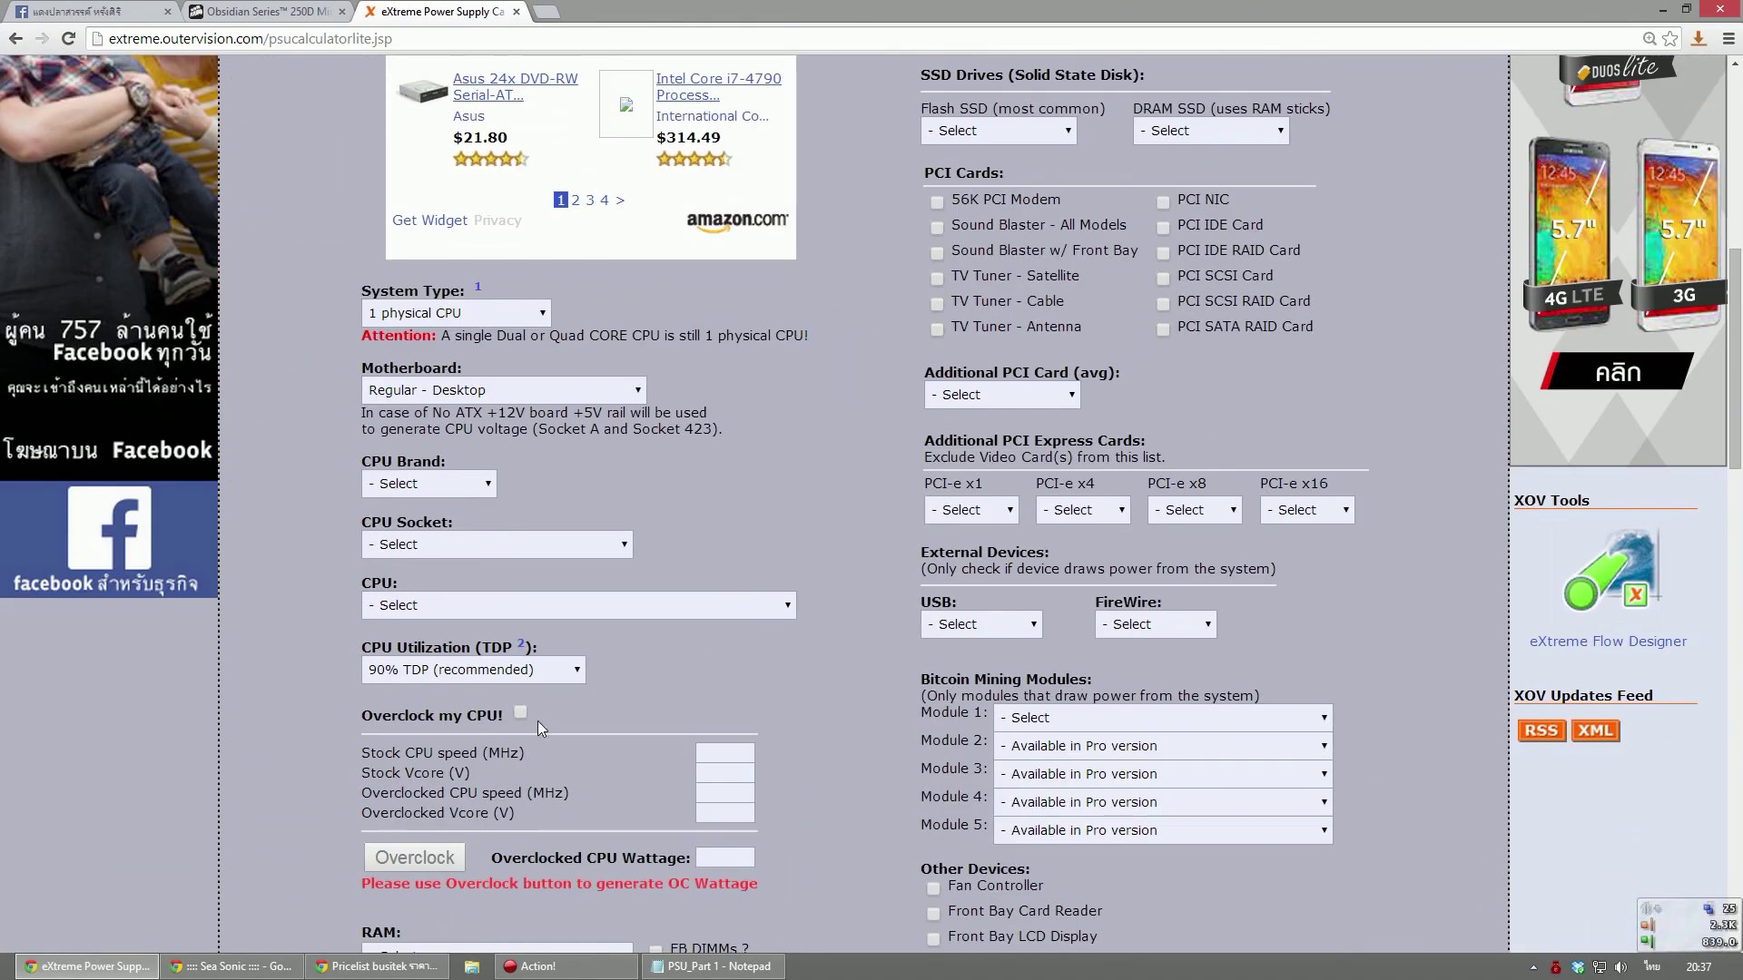
{"action": "scroll", "coordinate": [356, 708], "scroll_direction": "down", "scroll_amount": 4}
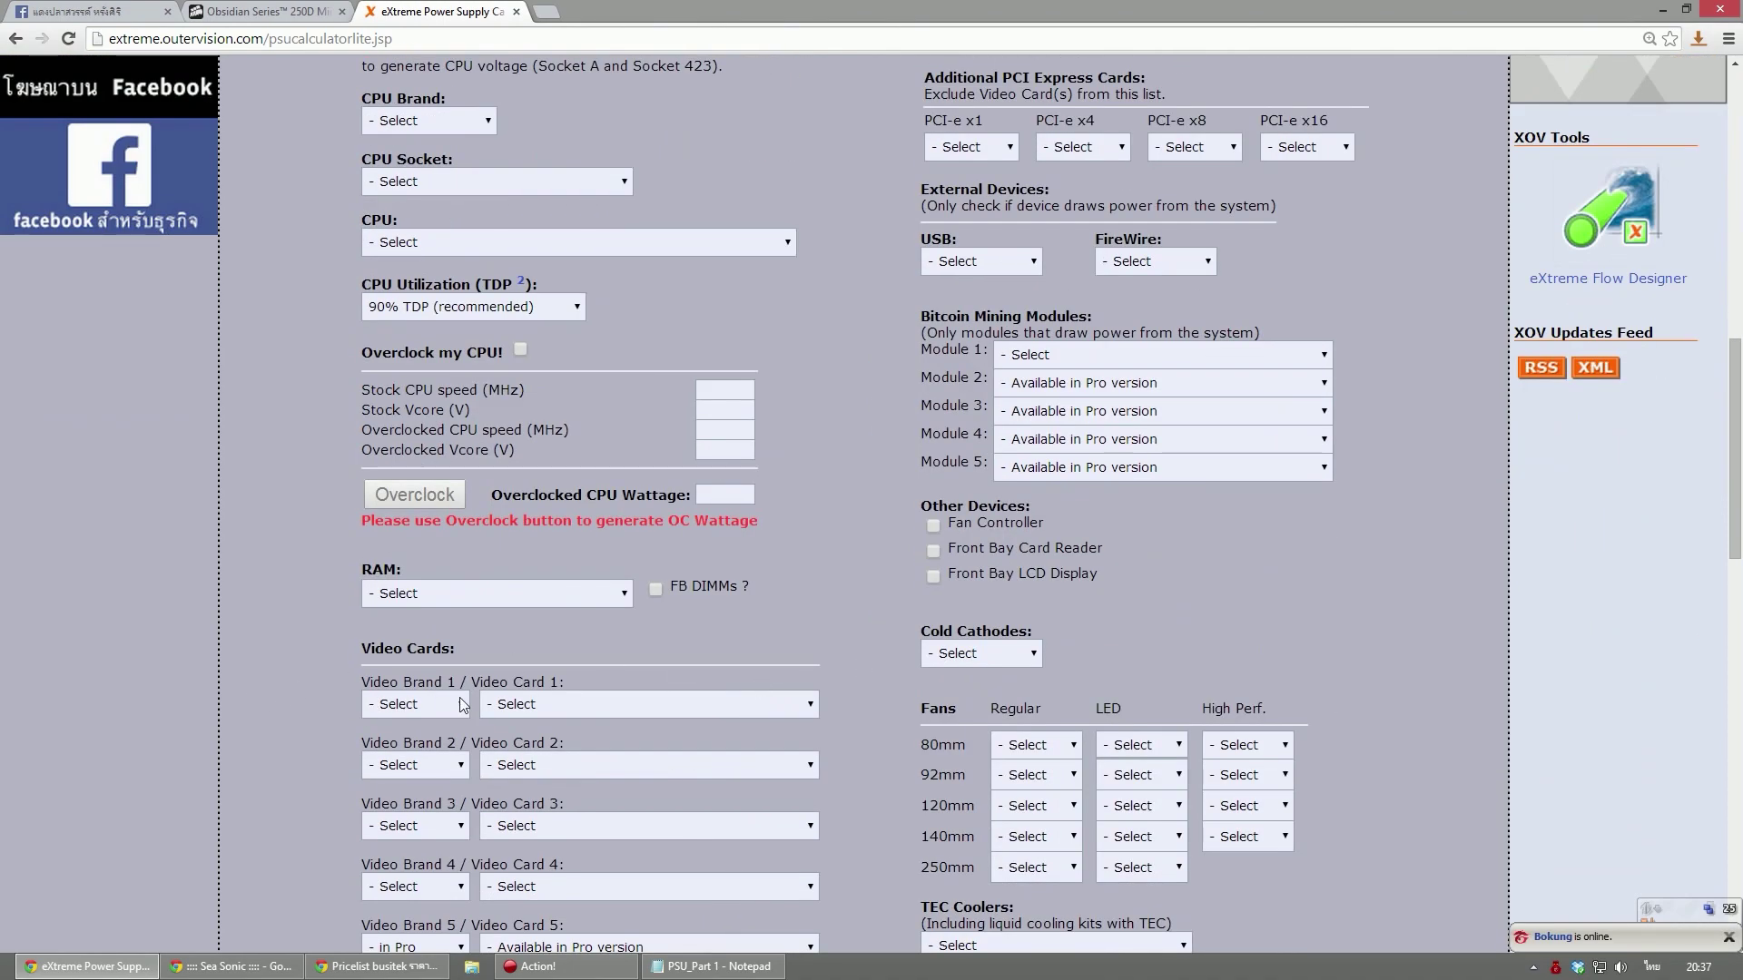
{"action": "scroll", "coordinate": [488, 697], "scroll_direction": "up", "scroll_amount": 6}
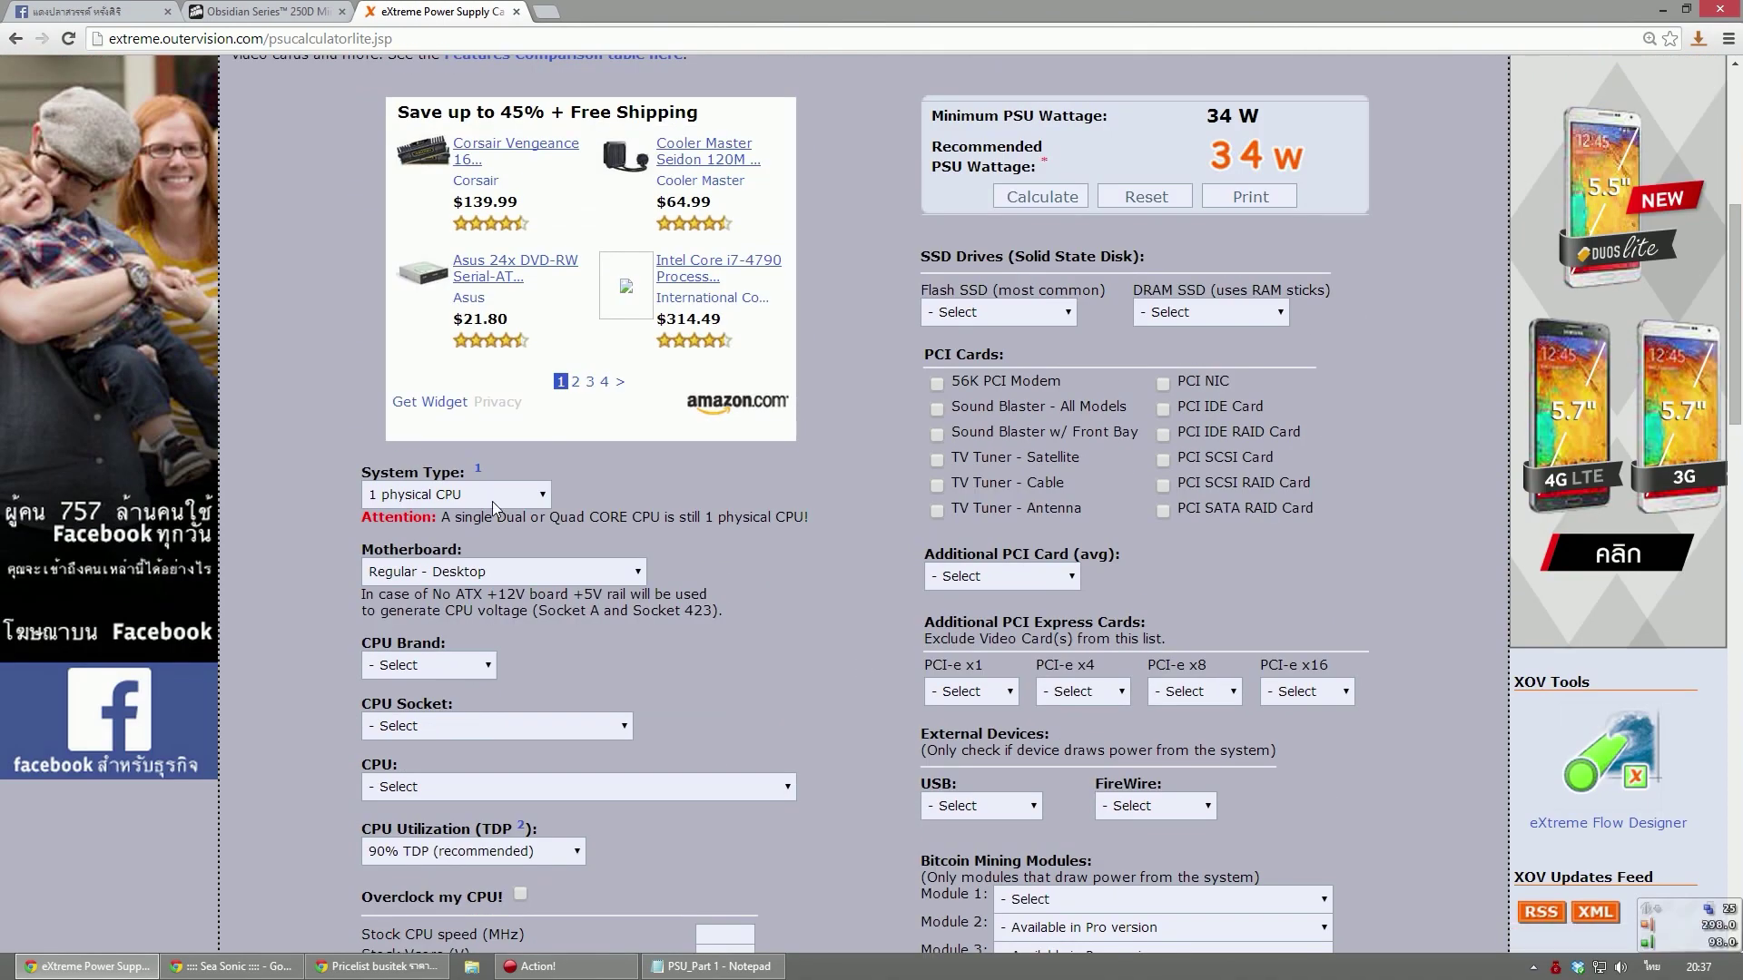
Set the system type to 1 physical CPU and the motherboard to Regular - Desktop
{"action": "left_click", "coordinate": [492, 501]}
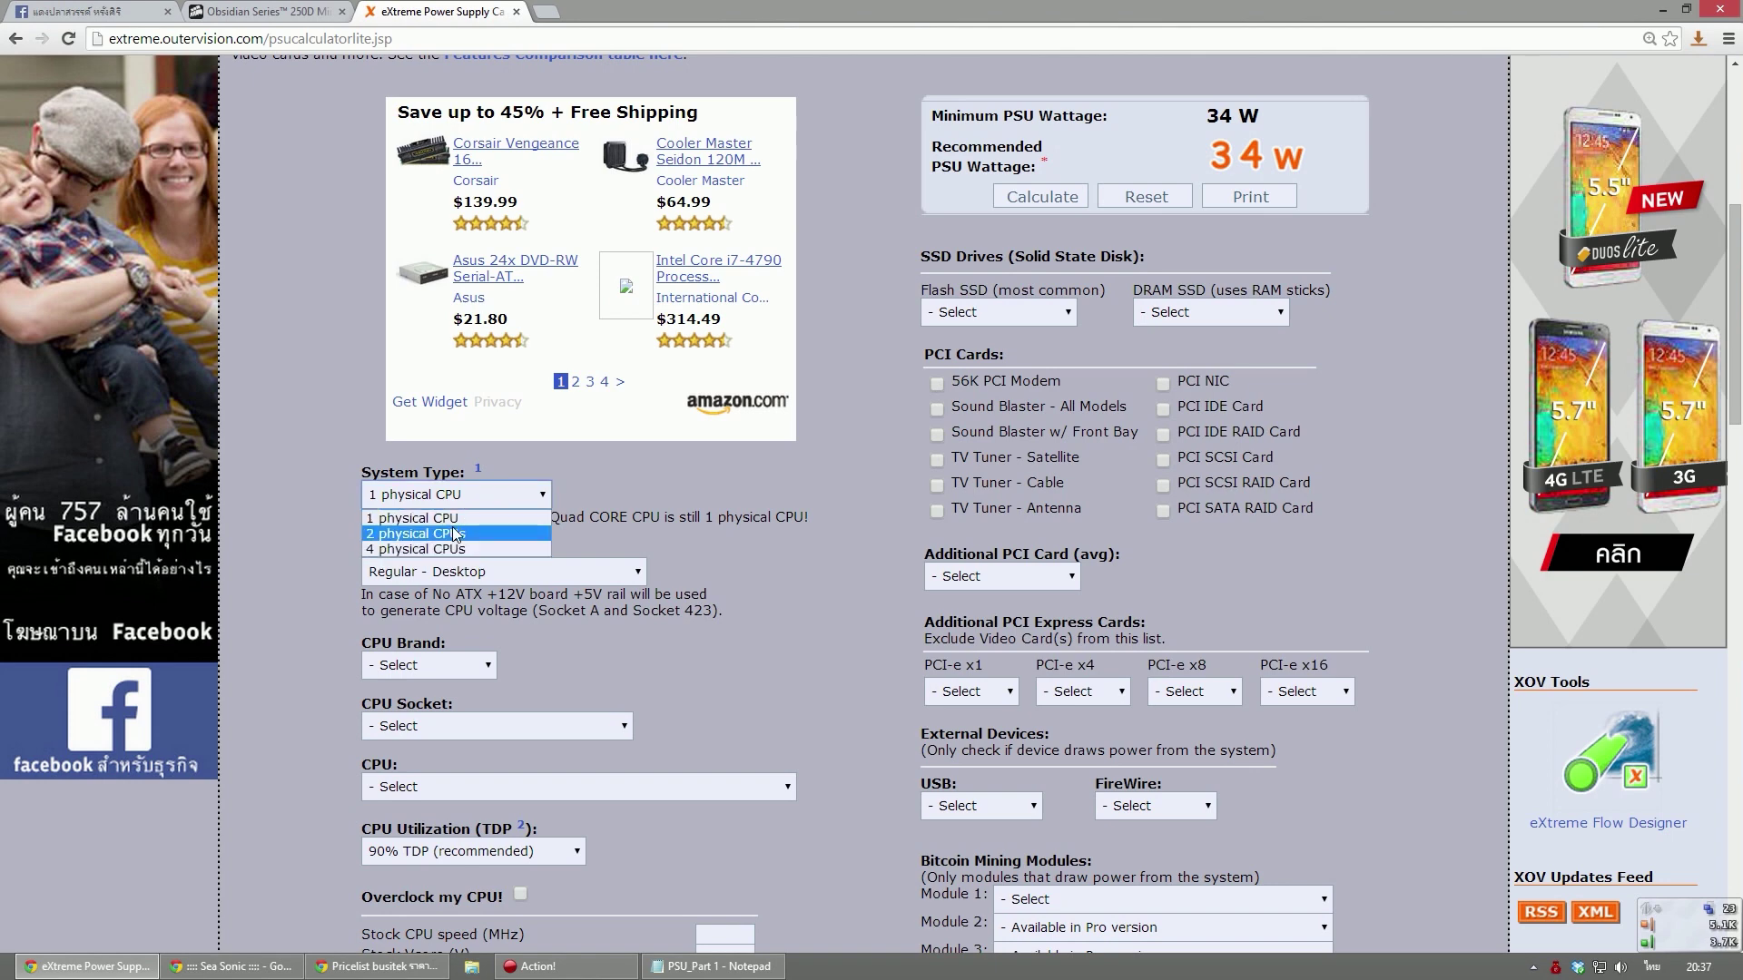
{"action": "left_click", "coordinate": [309, 502]}
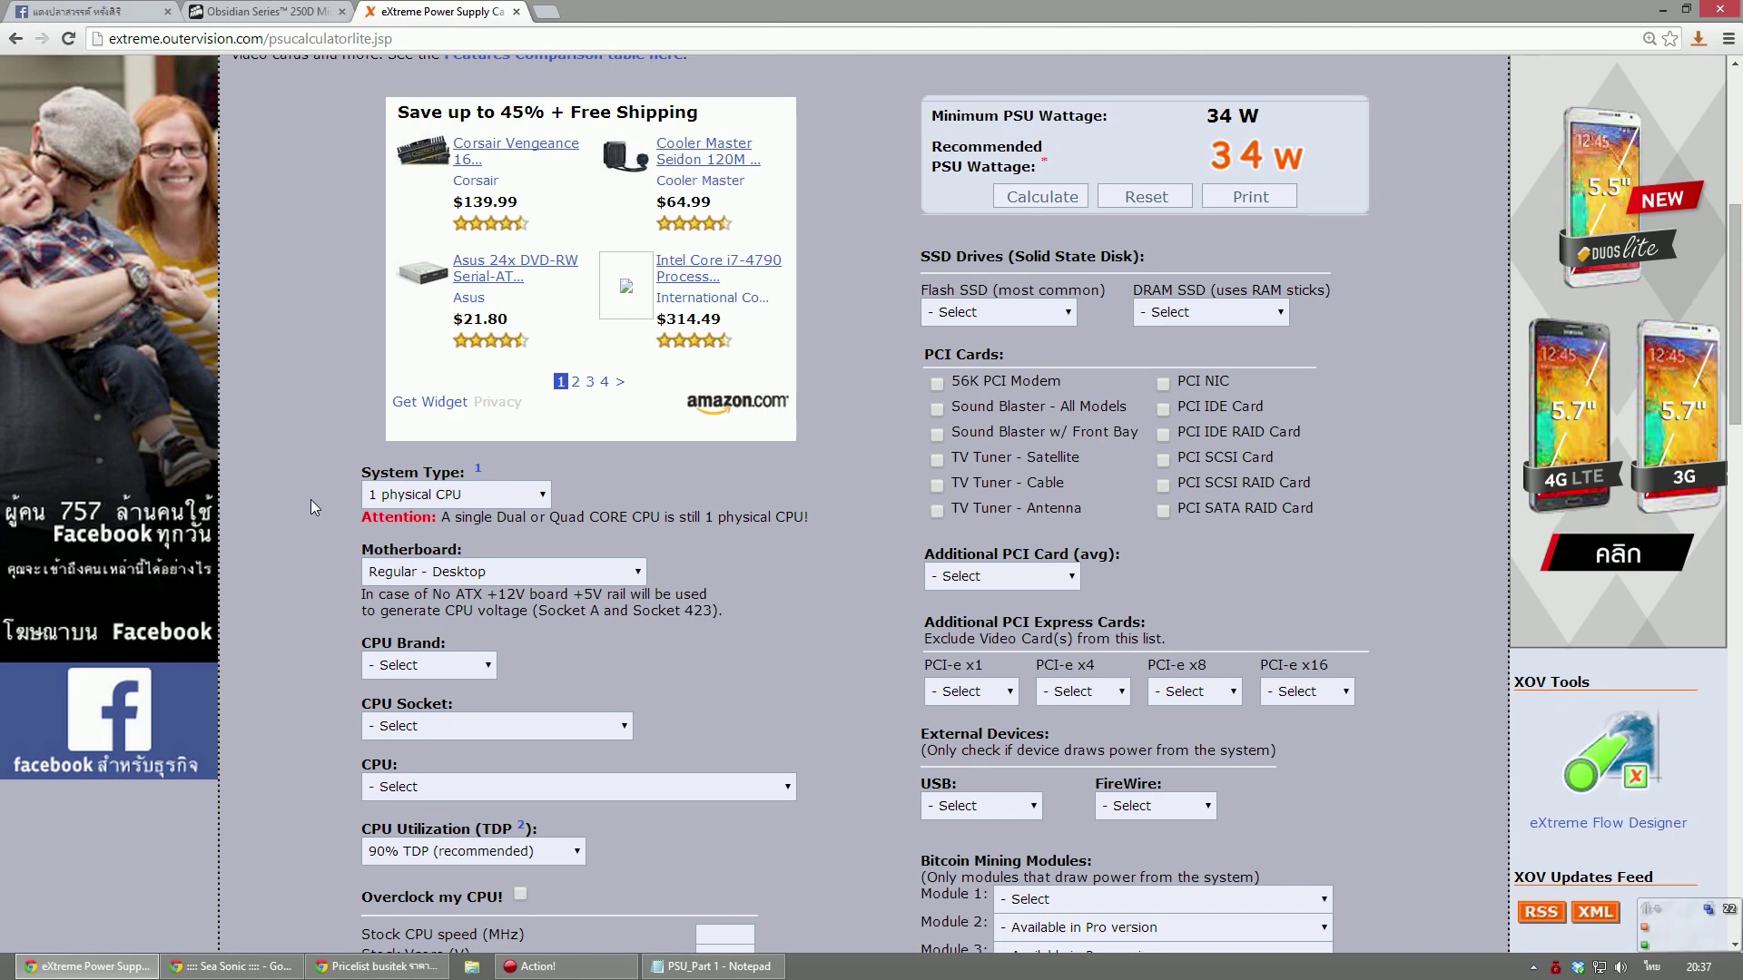
{"action": "left_click", "coordinate": [415, 501]}
{"action": "left_click", "coordinate": [399, 510]}
{"action": "scroll", "coordinate": [399, 513], "scroll_direction": "down", "scroll_amount": 3}
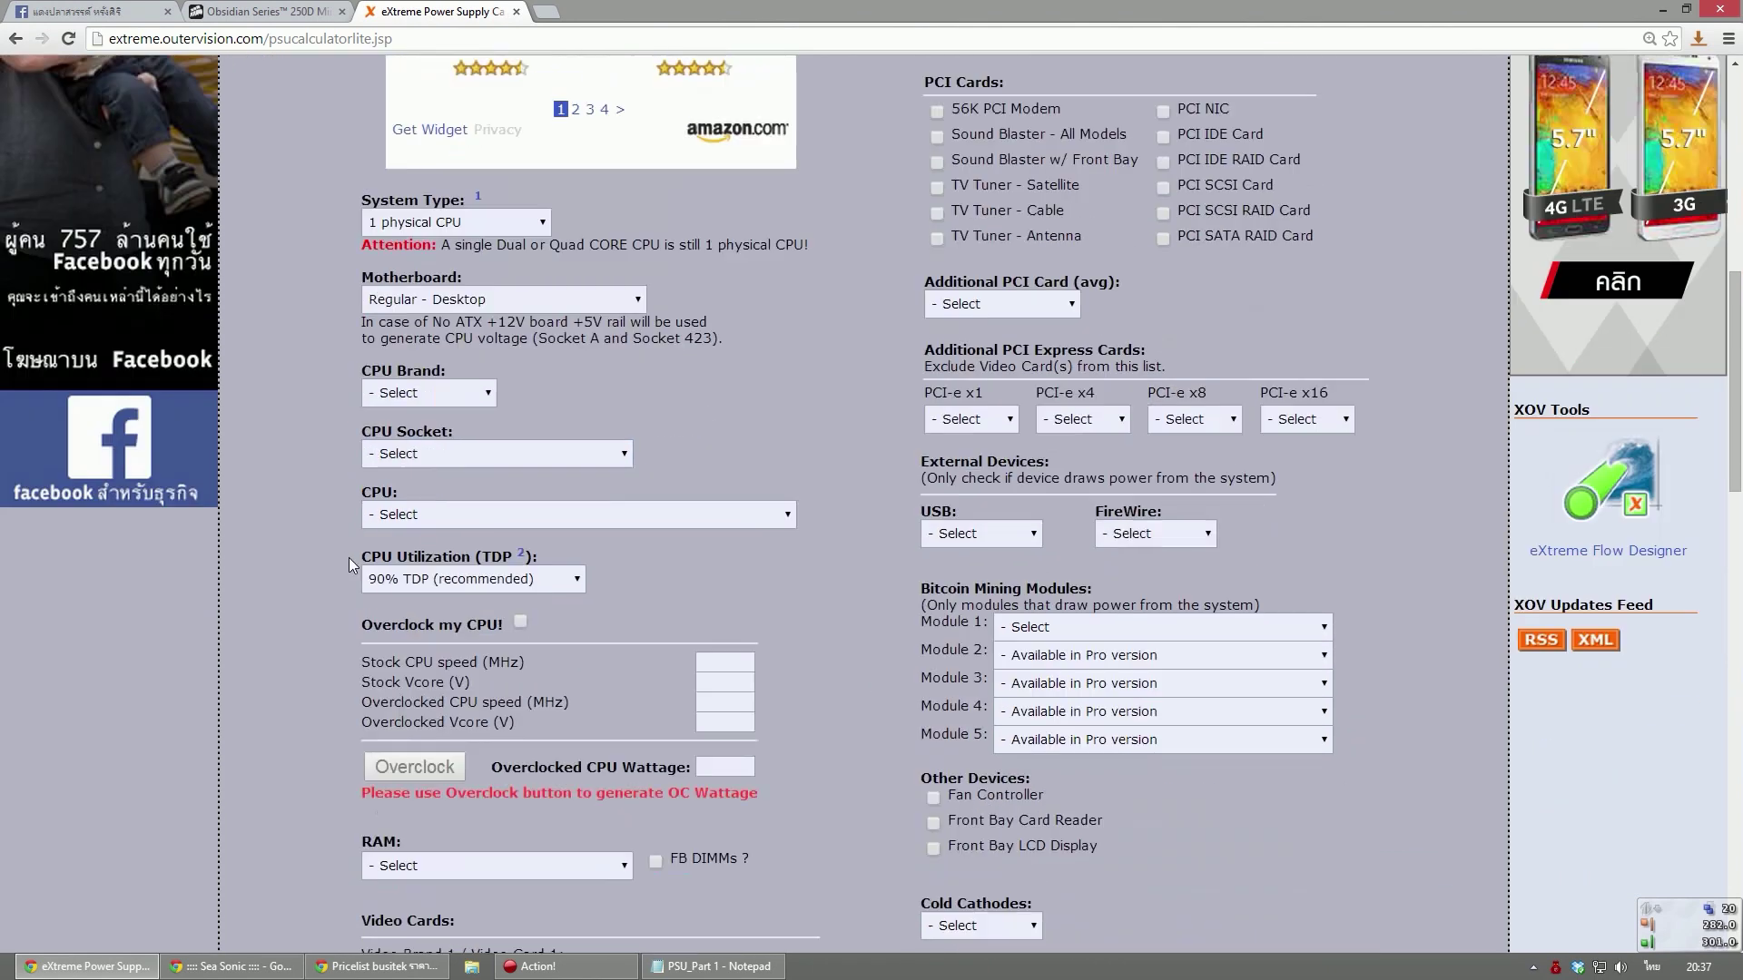
{"action": "left_click", "coordinate": [455, 299]}
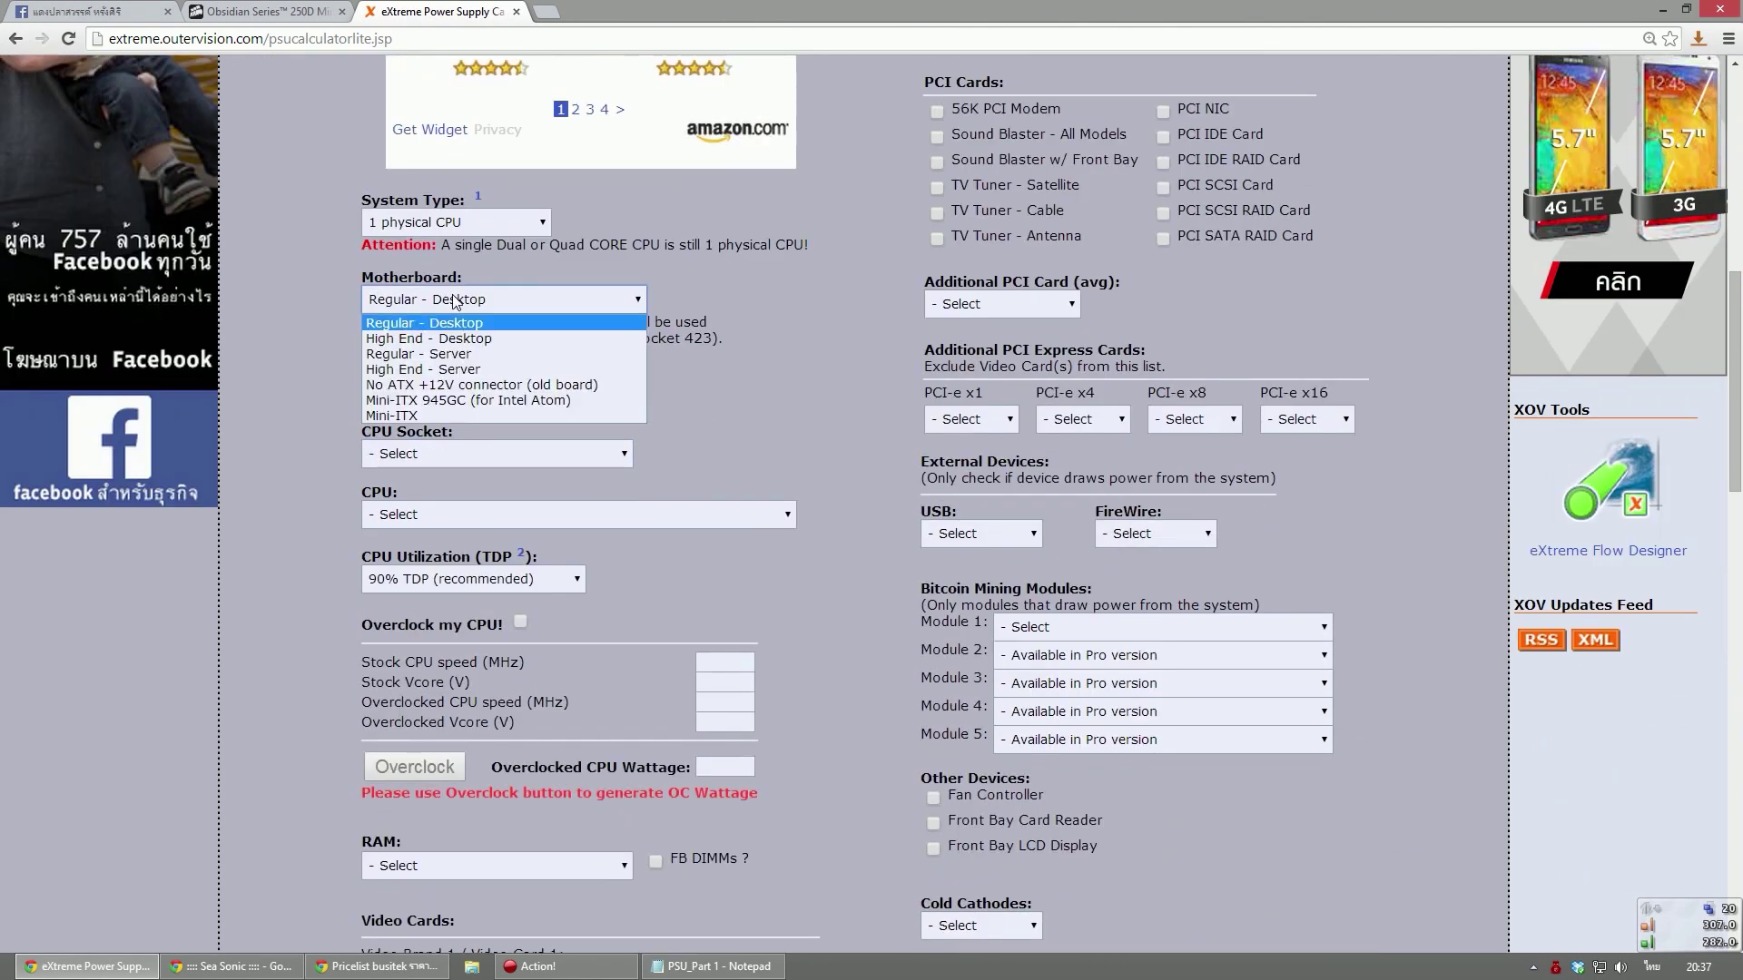
{"action": "left_click", "coordinate": [382, 325]}
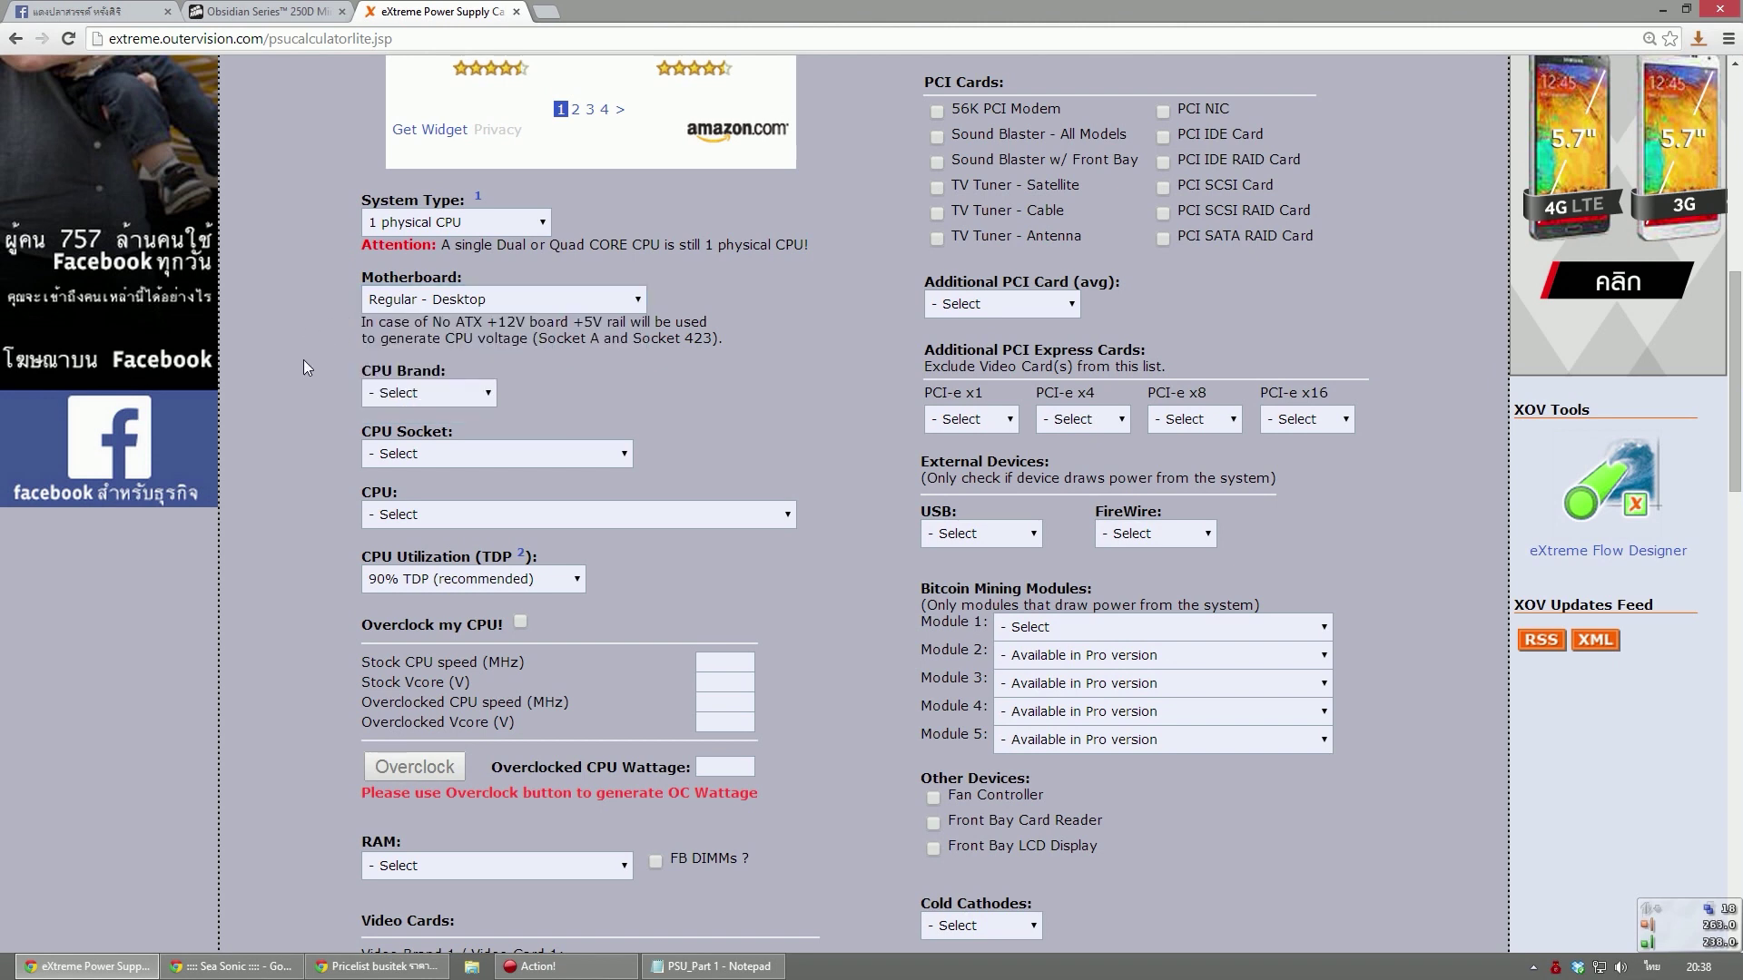
Set the CPU brand to Intel and the CPU socket to Socket LGA 1155
{"action": "left_click", "coordinate": [424, 392]}
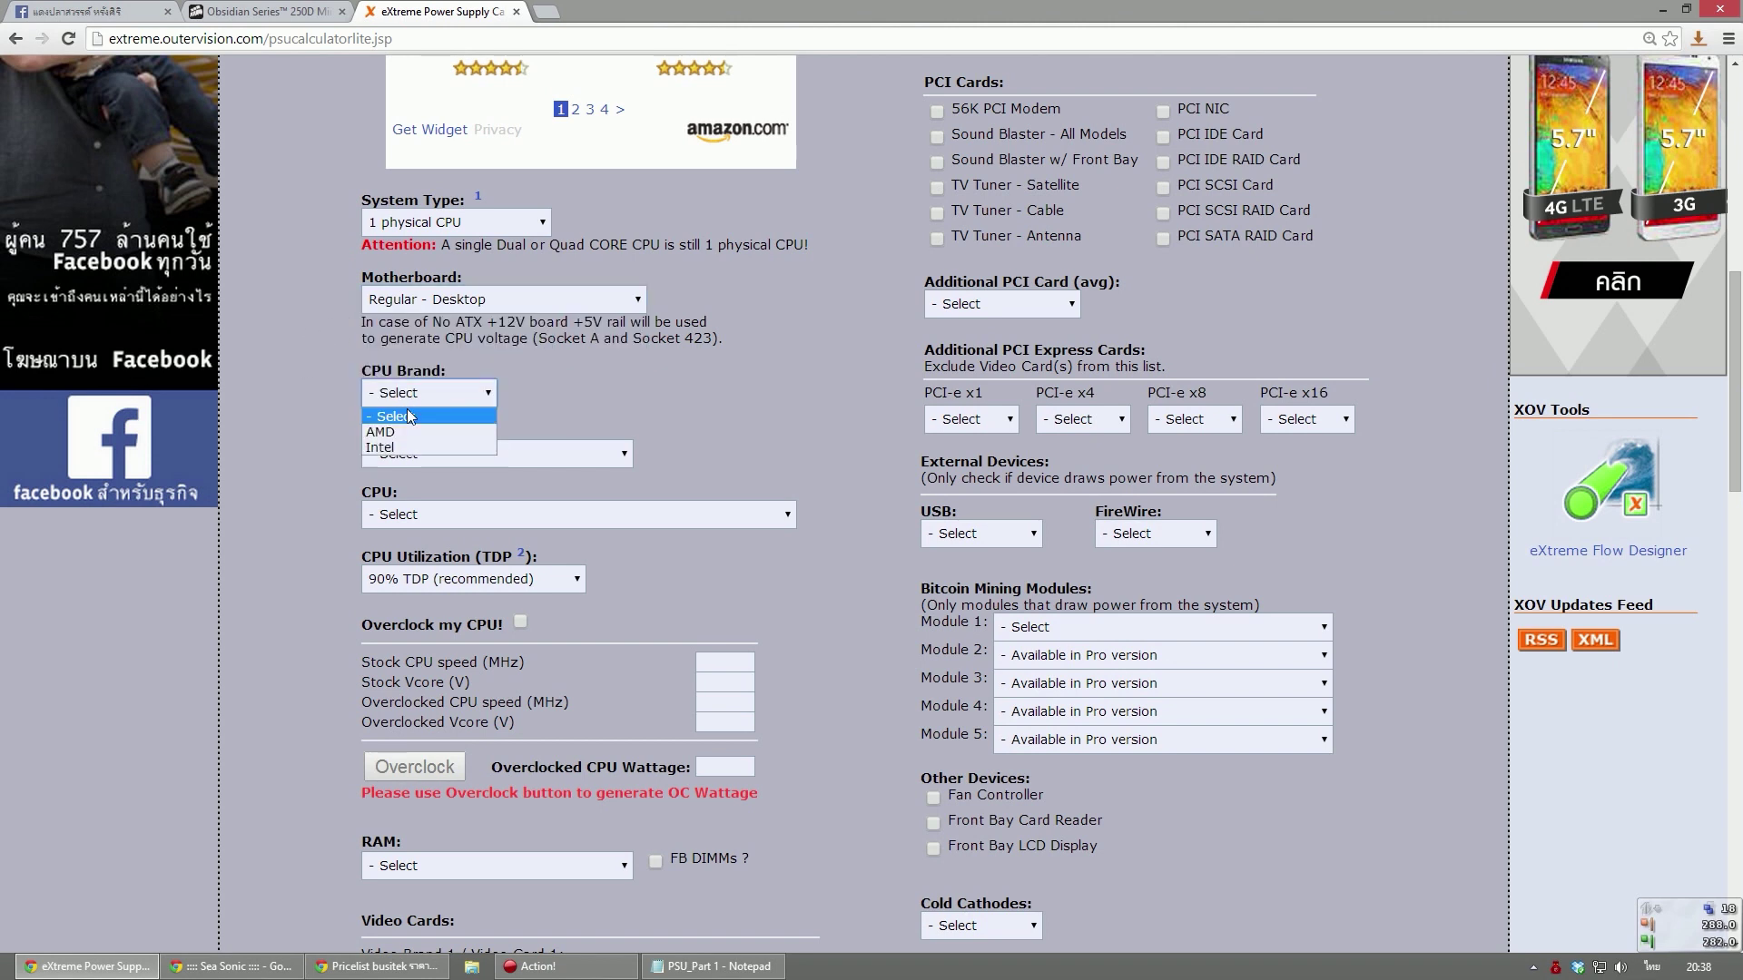
{"action": "left_click", "coordinate": [374, 448]}
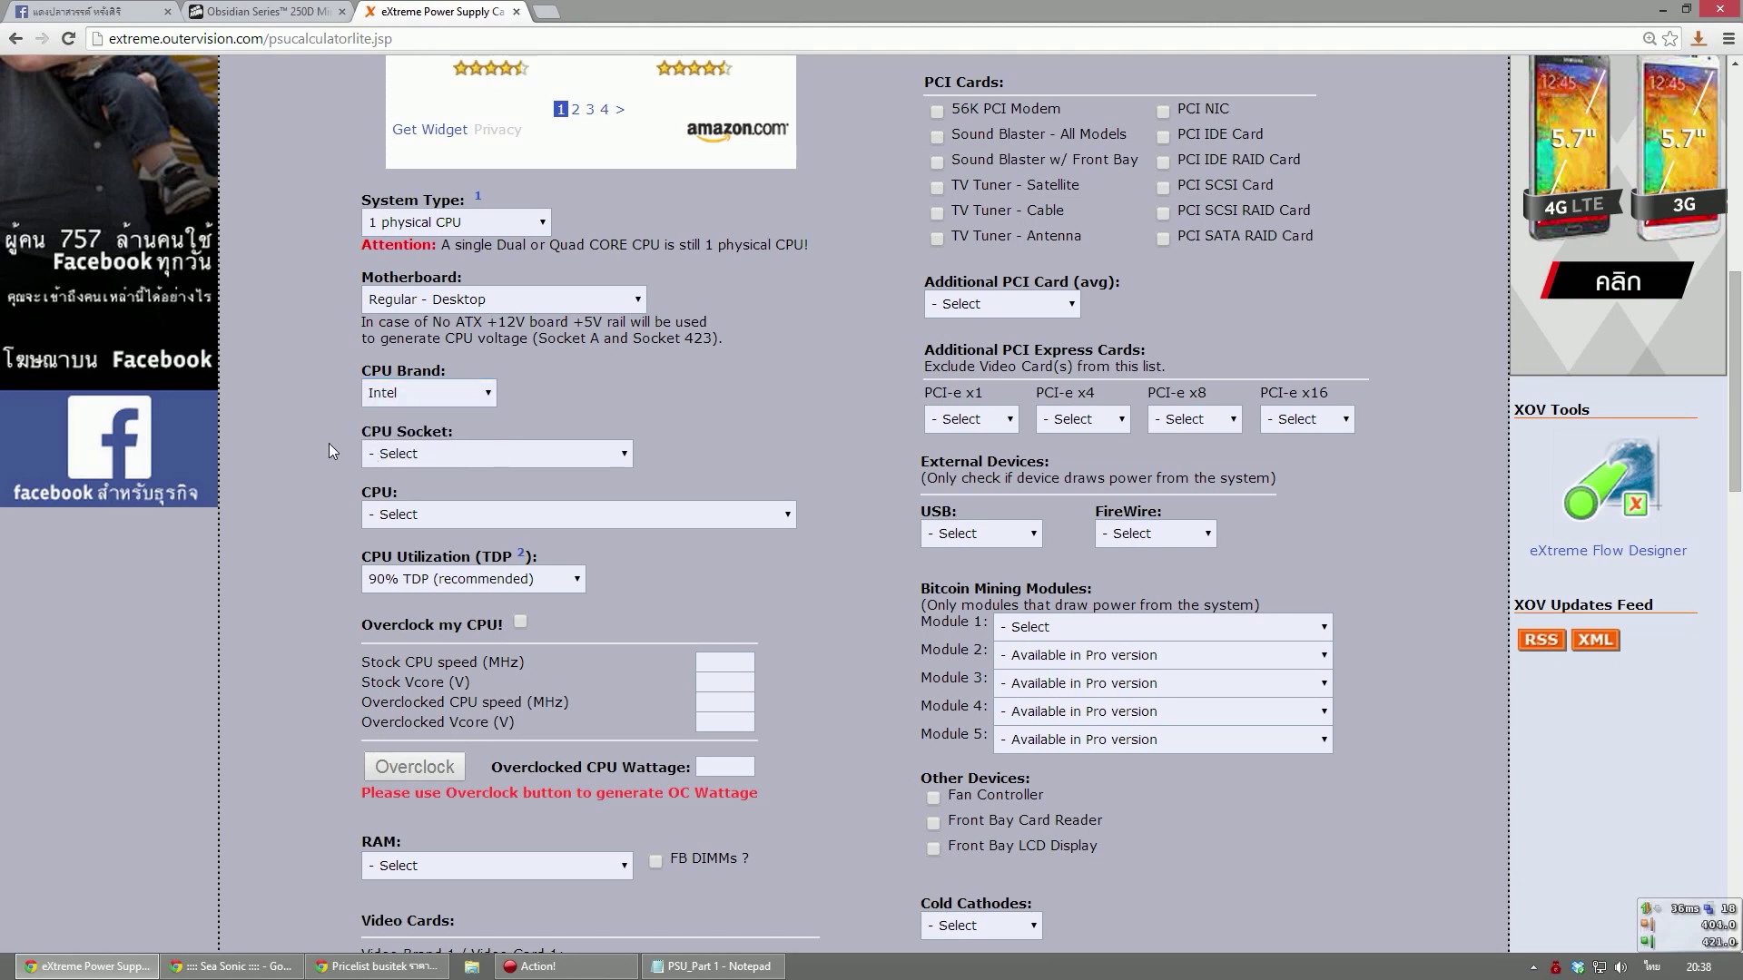
{"action": "scroll", "coordinate": [367, 365], "scroll_direction": "down", "scroll_amount": 1}
{"action": "left_click", "coordinate": [440, 366]}
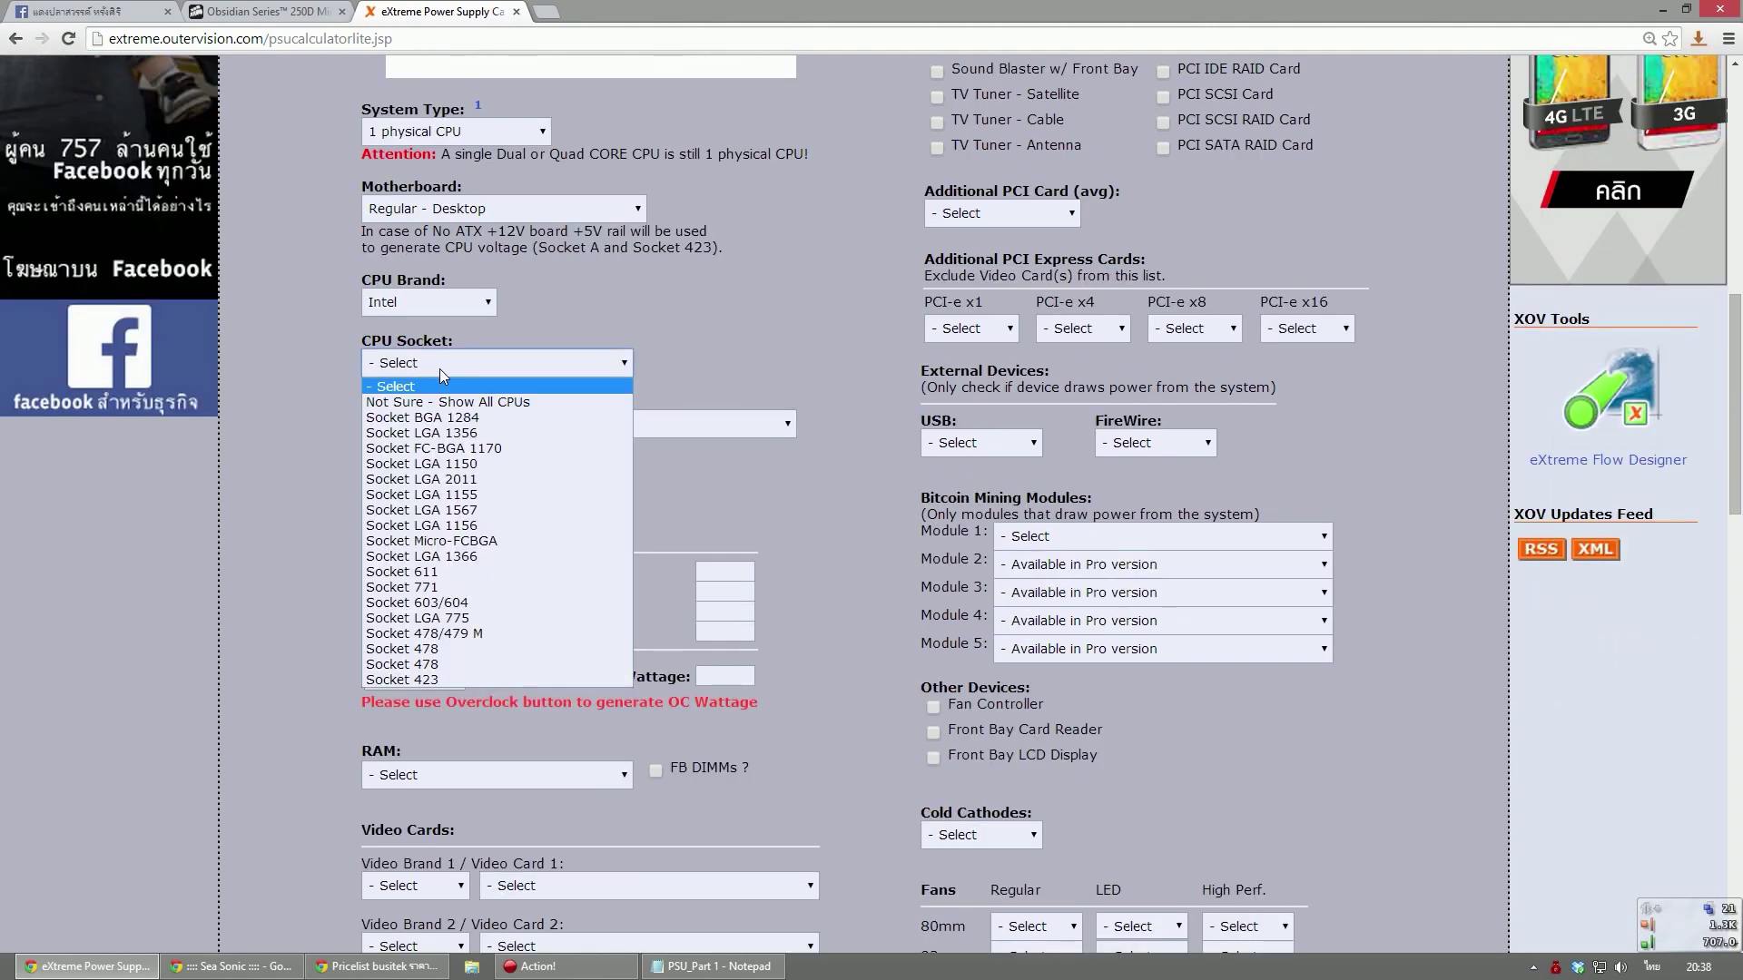
{"action": "left_click", "coordinate": [486, 494]}
Choose the Intel Core i7-3770K 3500 MHz Ivy Bridge as the CPU and review the overclocking fields
{"action": "left_click", "coordinate": [395, 426]}
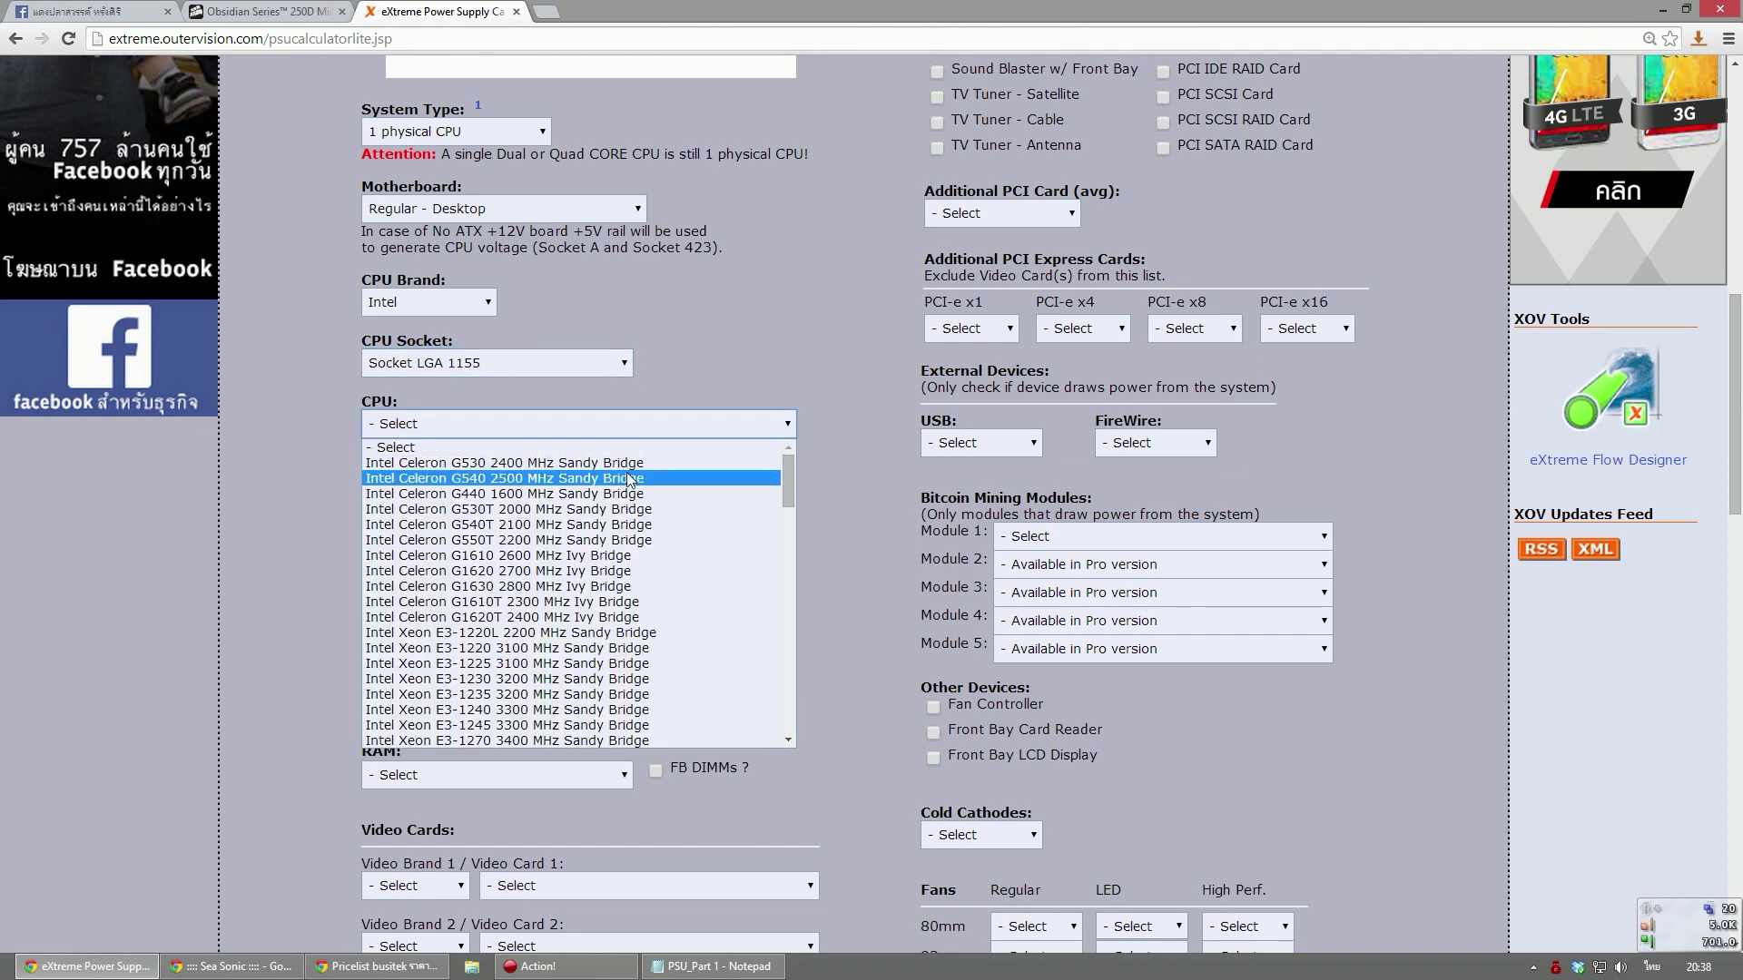
{"action": "left_click_drag", "start_coordinate": [788, 477], "coordinate": [777, 612]}
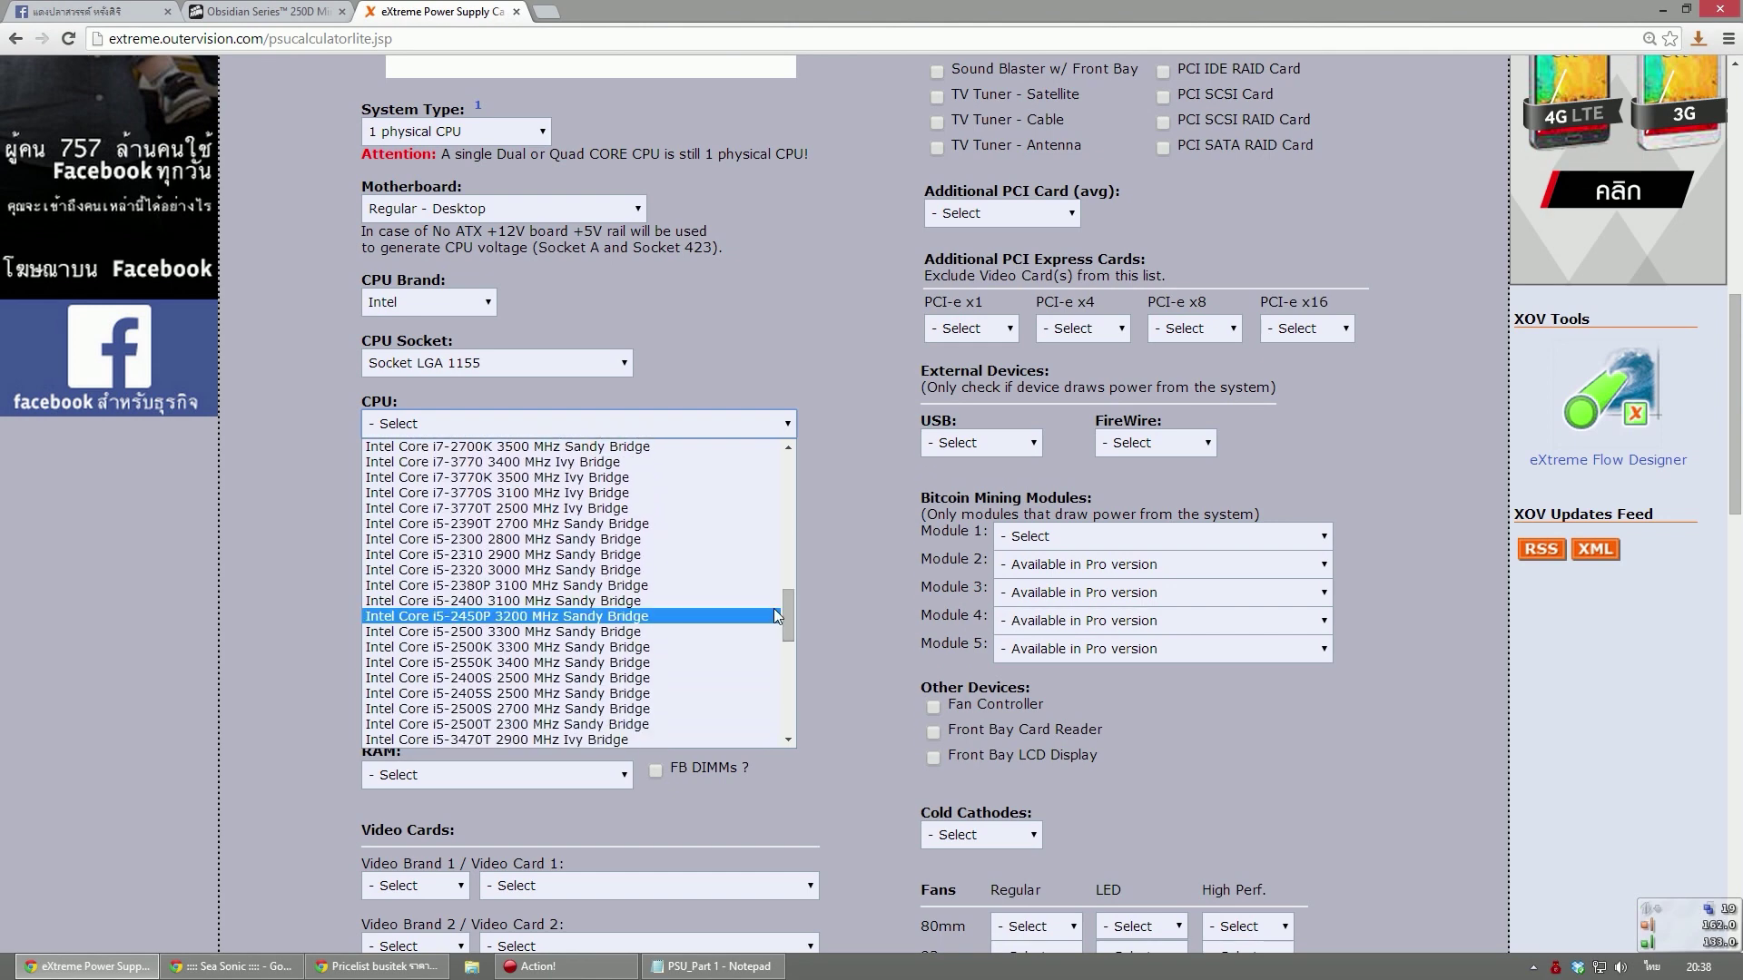
{"action": "scroll", "coordinate": [713, 599], "scroll_direction": "down", "scroll_amount": 2}
{"action": "scroll", "coordinate": [684, 599], "scroll_direction": "down", "scroll_amount": 3}
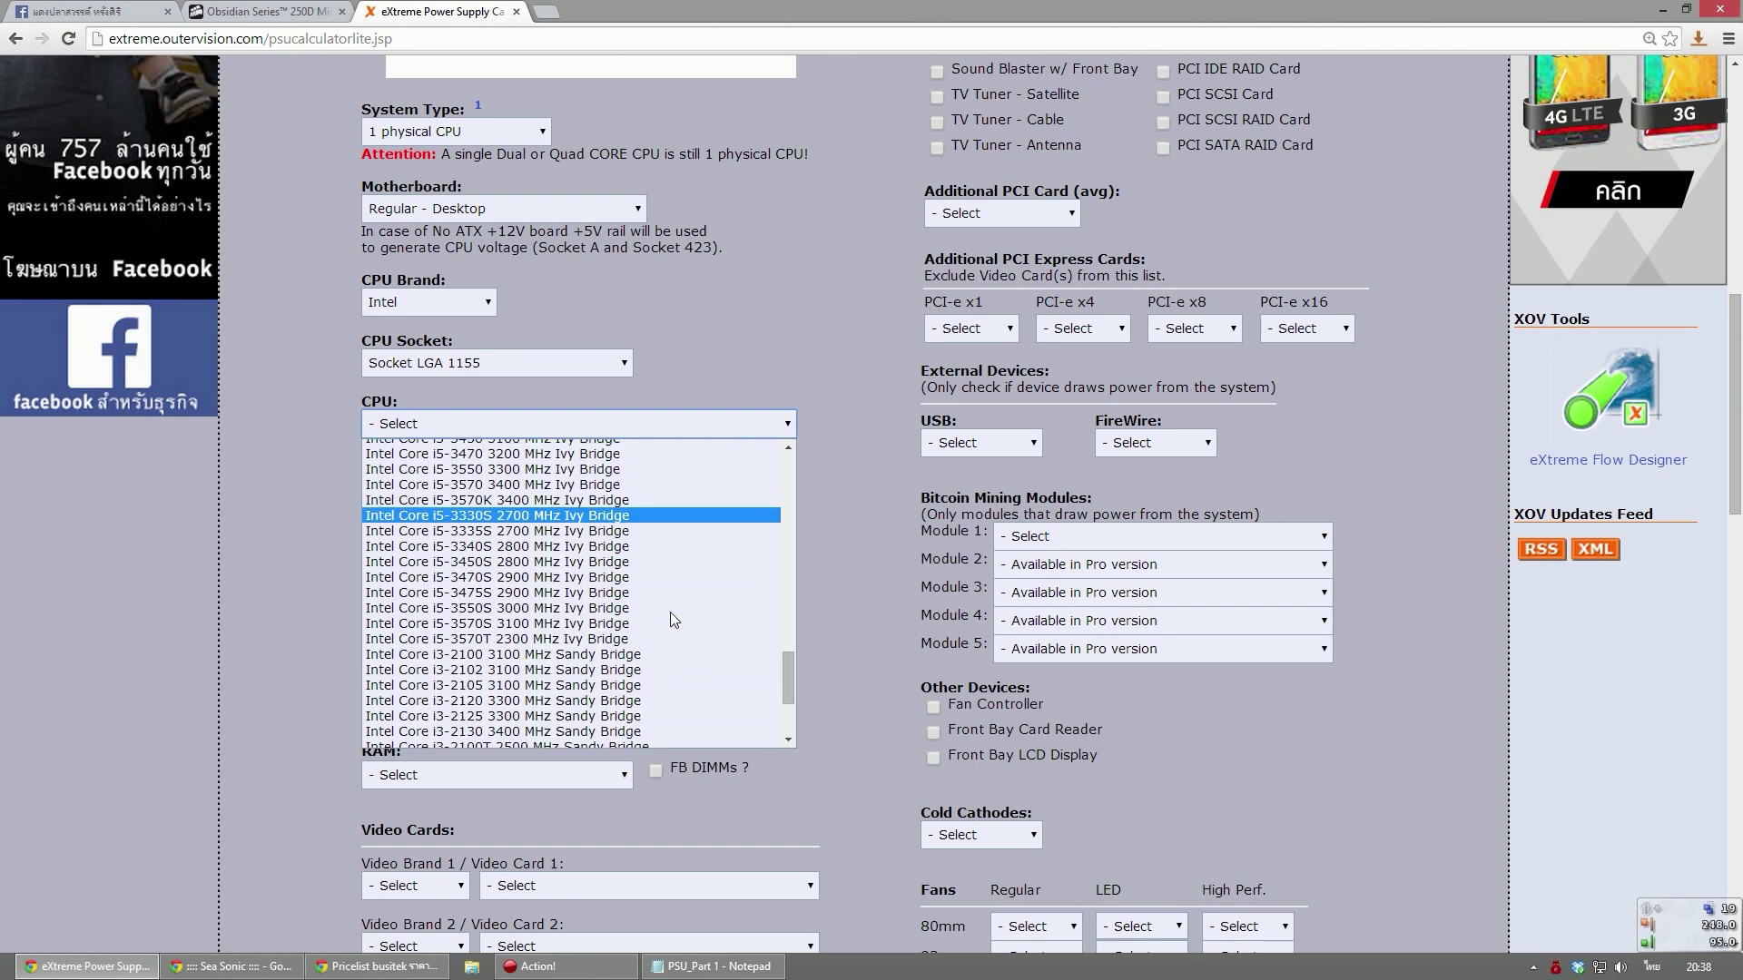
{"action": "scroll", "coordinate": [577, 641], "scroll_direction": "up", "scroll_amount": 3}
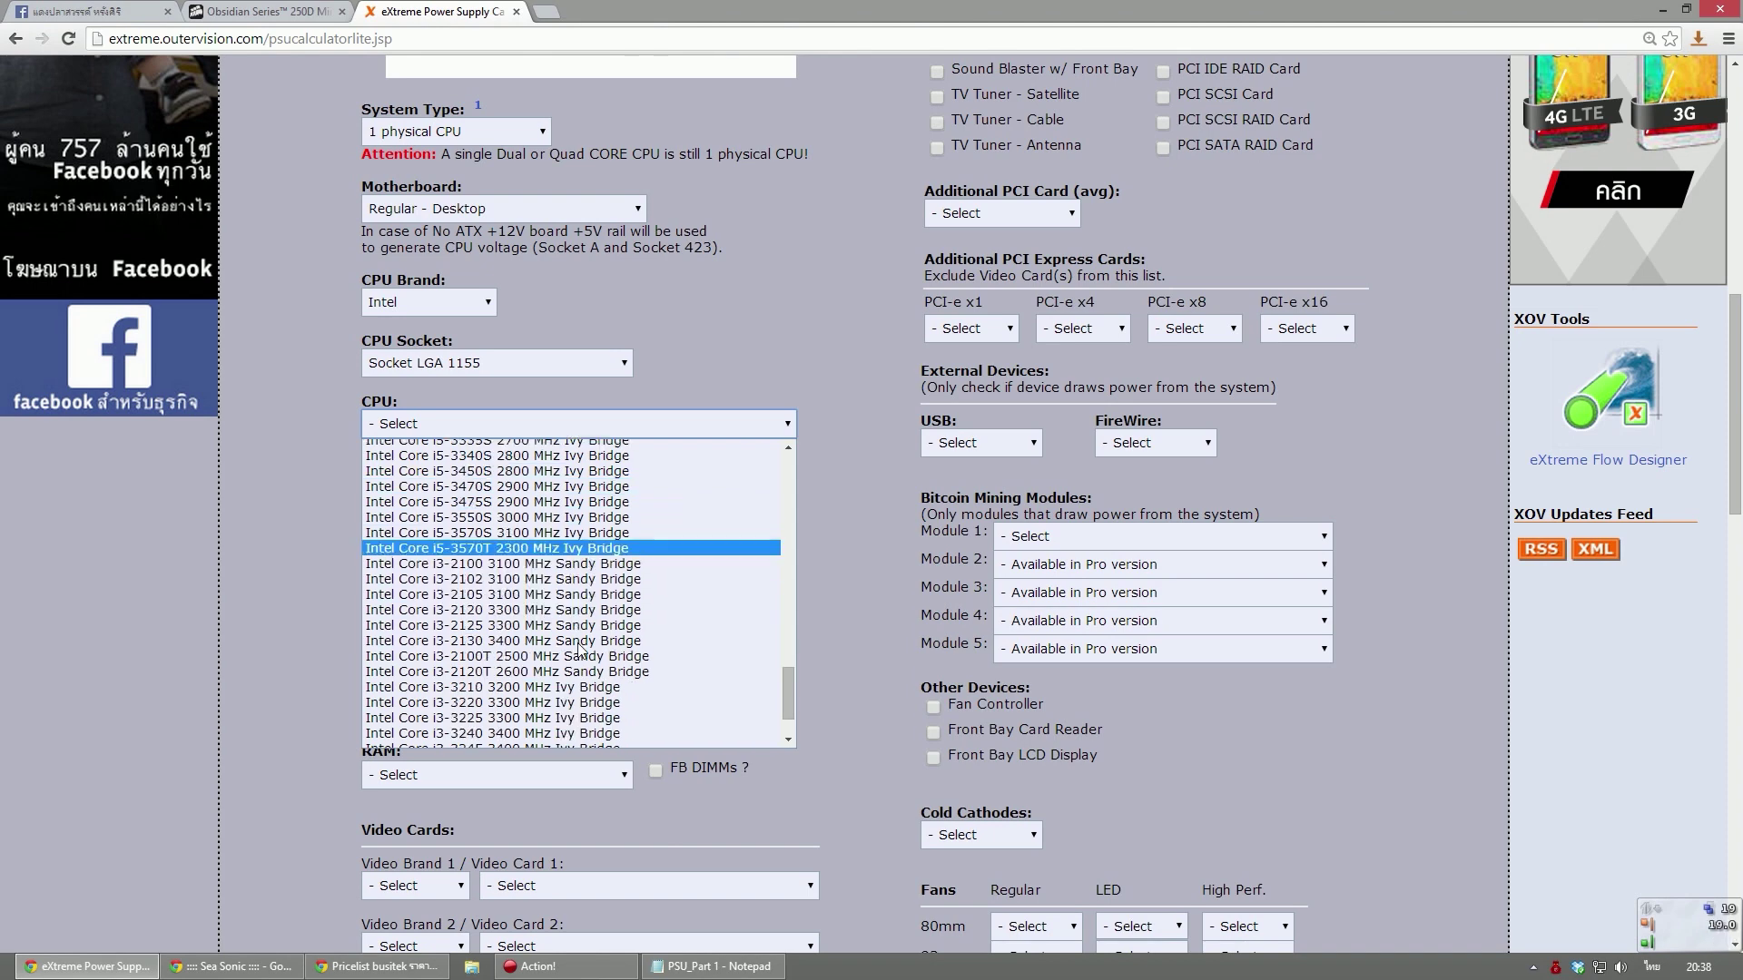
{"action": "scroll", "coordinate": [577, 641], "scroll_direction": "up", "scroll_amount": 3}
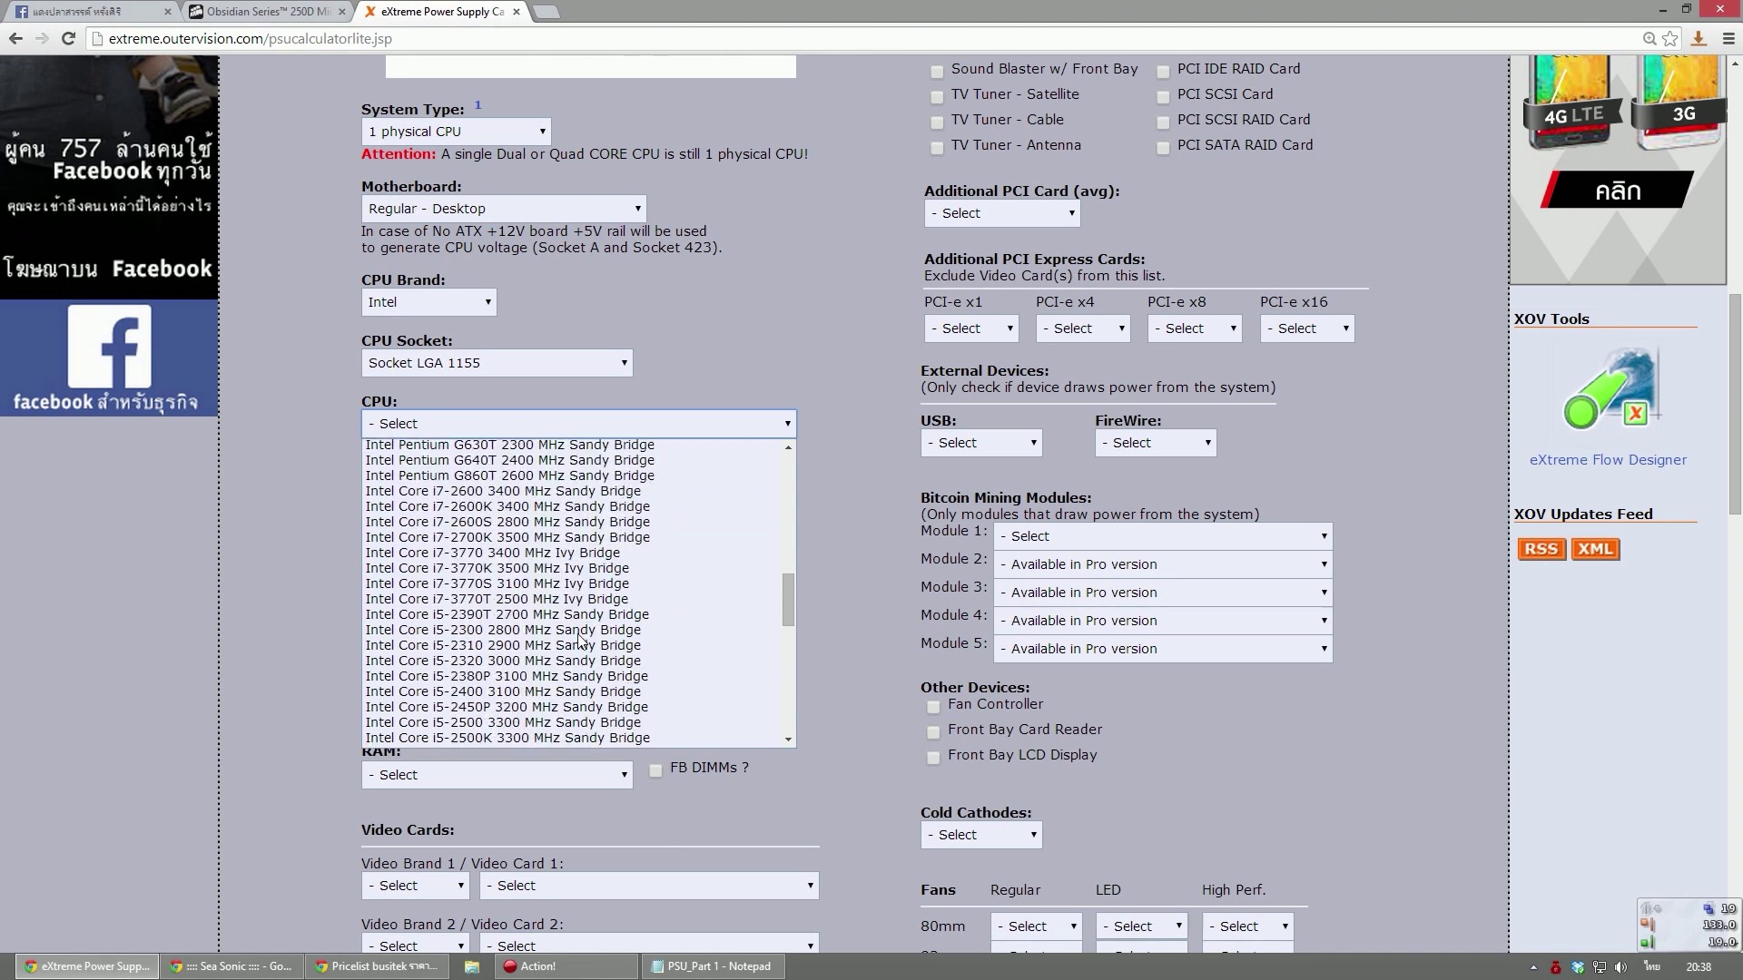
{"action": "key", "text": "Escape"}
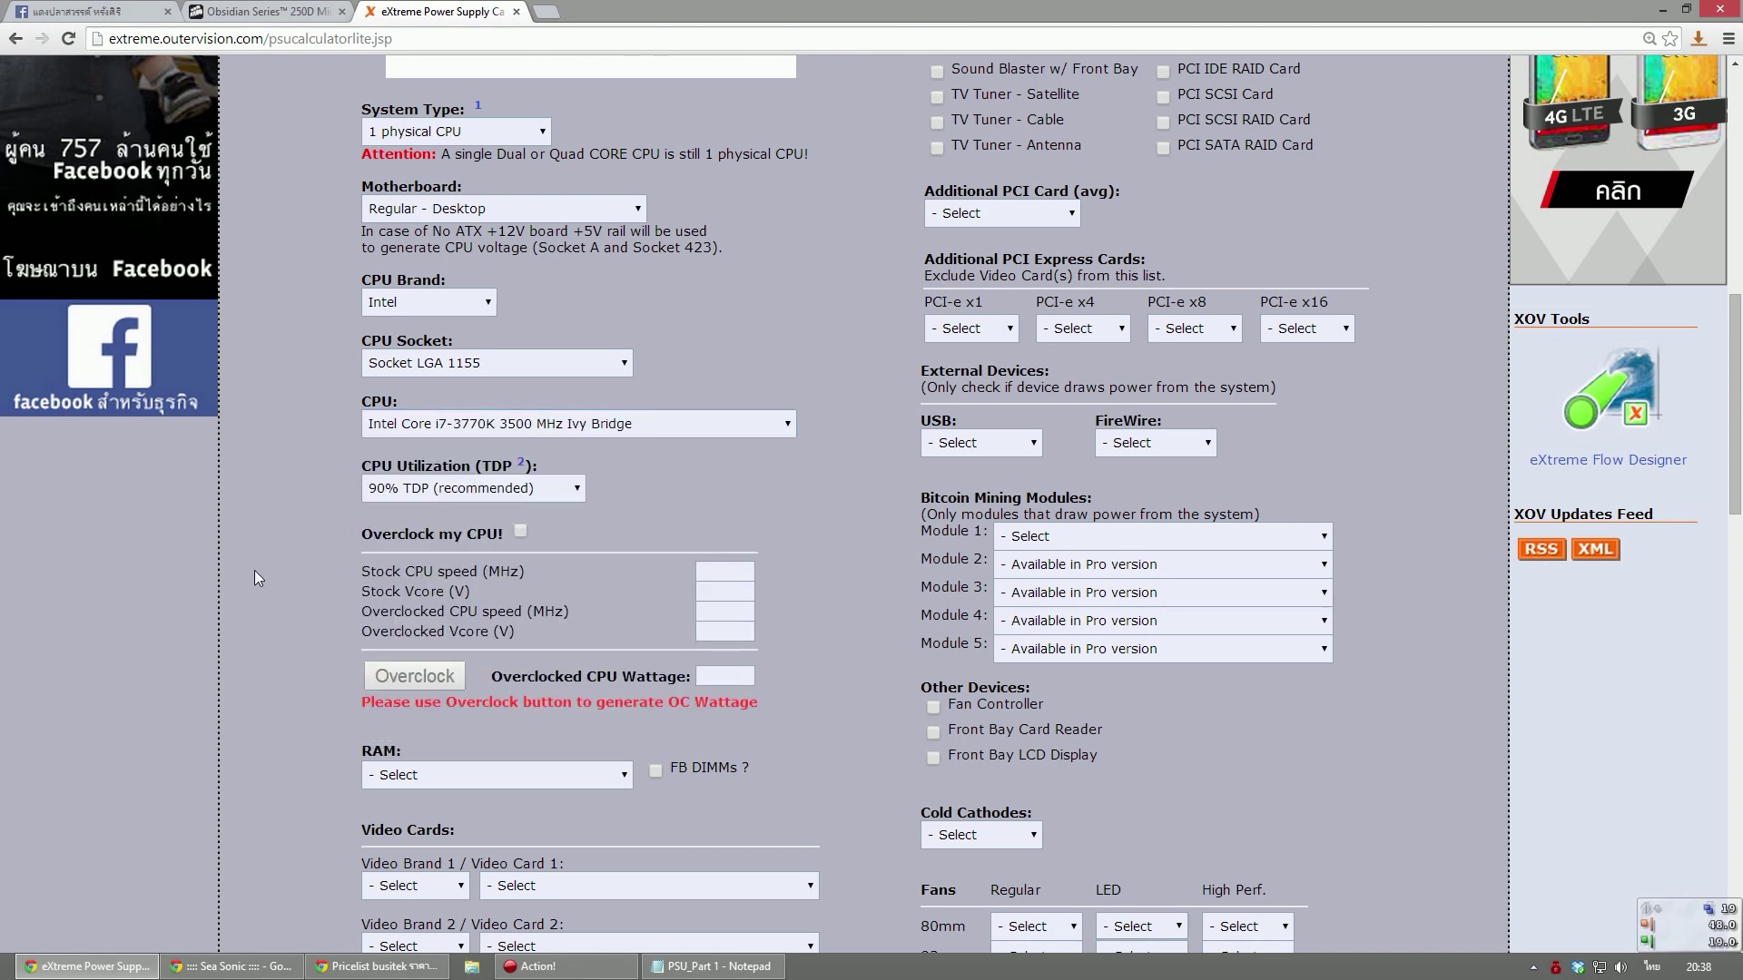
{"action": "left_click_drag", "start_coordinate": [265, 590], "coordinate": [786, 636]}
{"action": "left_click", "coordinate": [750, 630]}
Set the RAM to 2 Sticks DDR3 SDRAM
{"action": "scroll", "coordinate": [302, 670], "scroll_direction": "down", "scroll_amount": 4}
{"action": "left_click", "coordinate": [479, 414]}
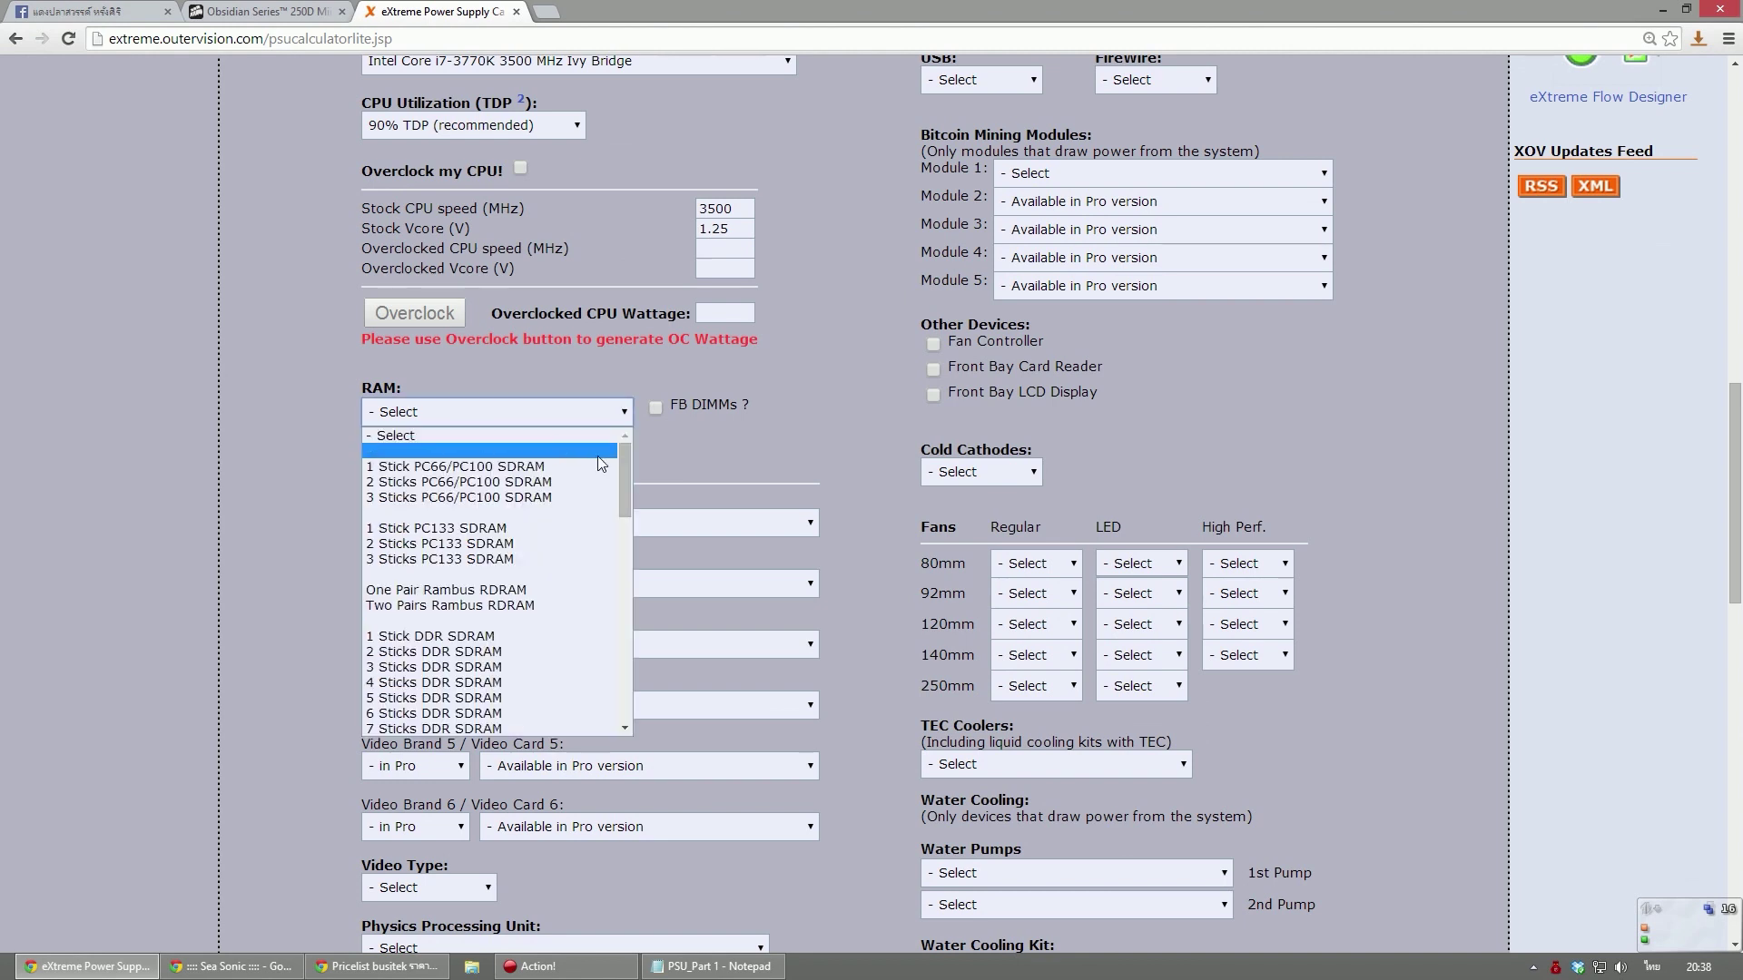
{"action": "left_click_drag", "start_coordinate": [624, 468], "coordinate": [610, 651]}
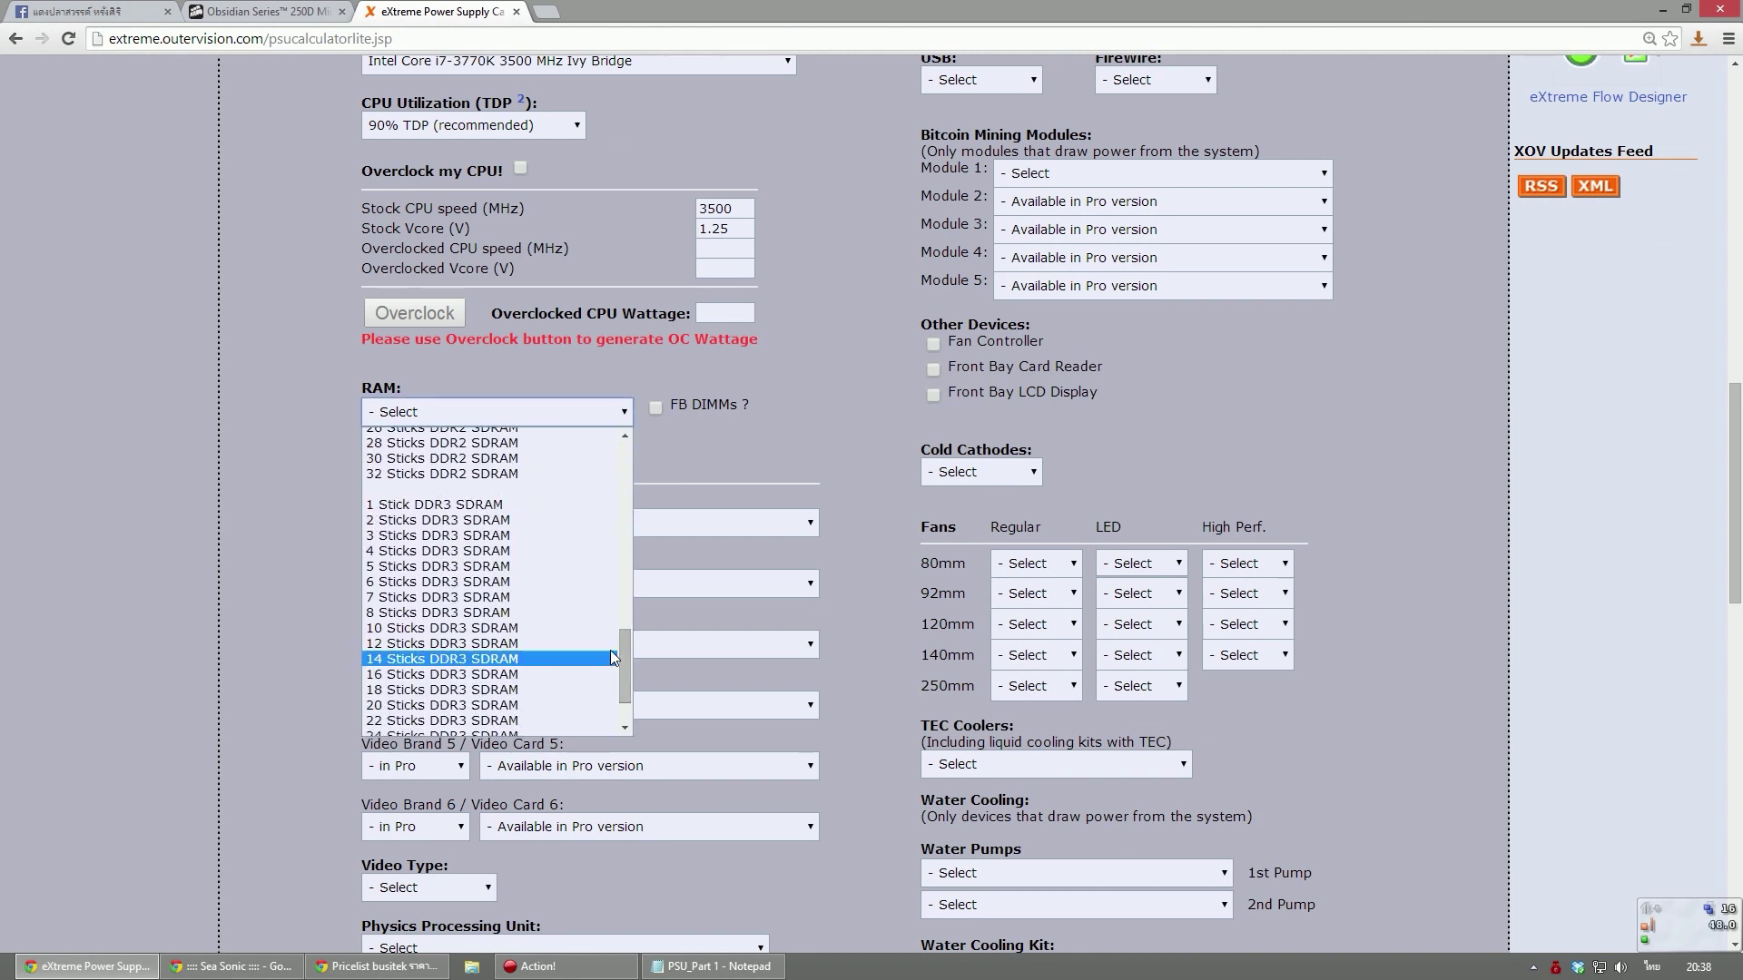
{"action": "left_click", "coordinate": [524, 520]}
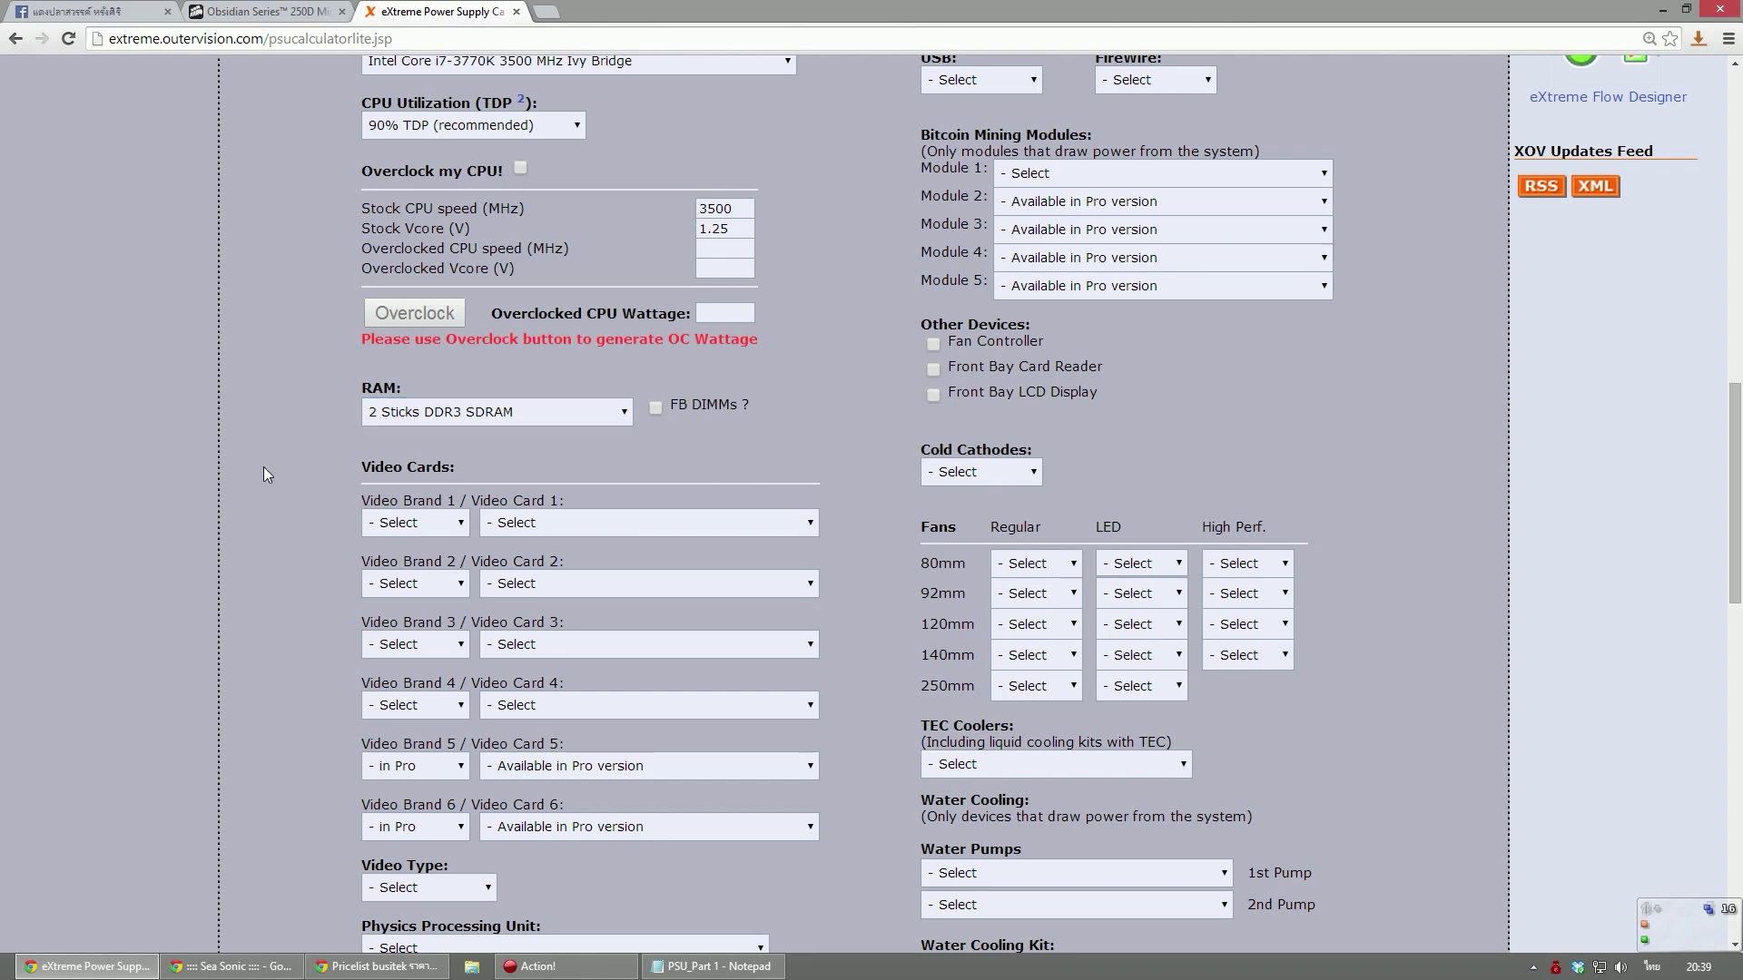
Set the first video card's brand to NVIDIA and its model to NVIDIA GeForce GTX 780
{"action": "scroll", "coordinate": [267, 472], "scroll_direction": "down", "scroll_amount": 2}
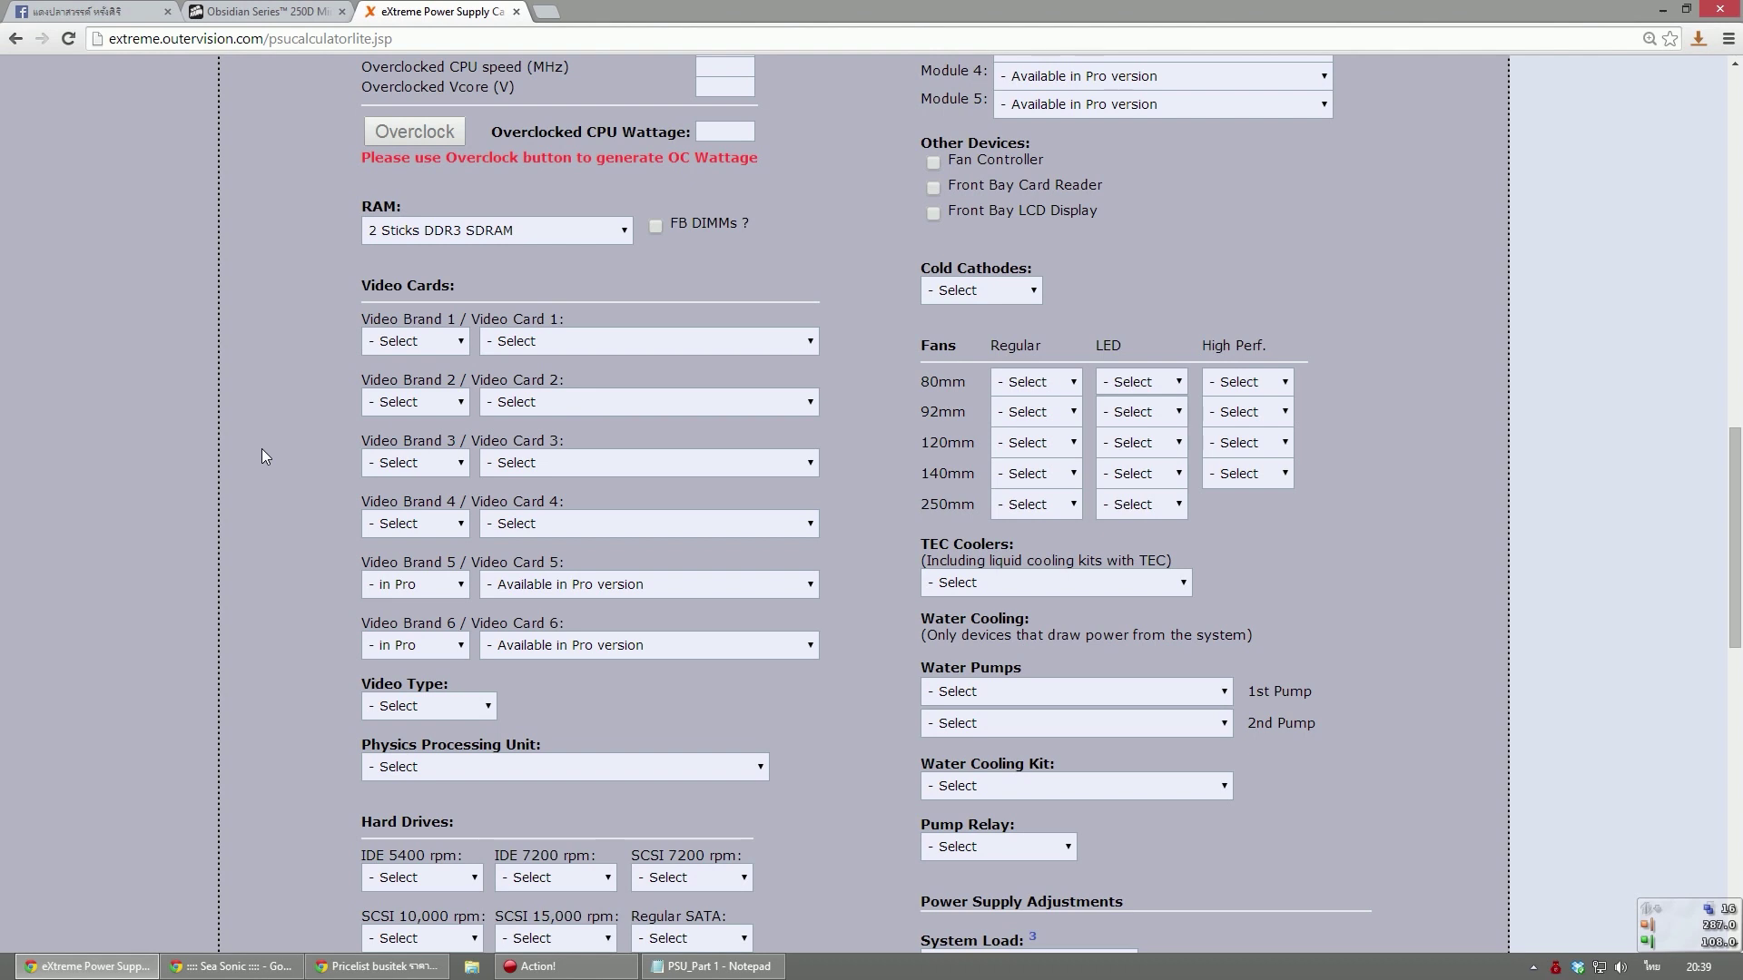
{"action": "left_click", "coordinate": [426, 342]}
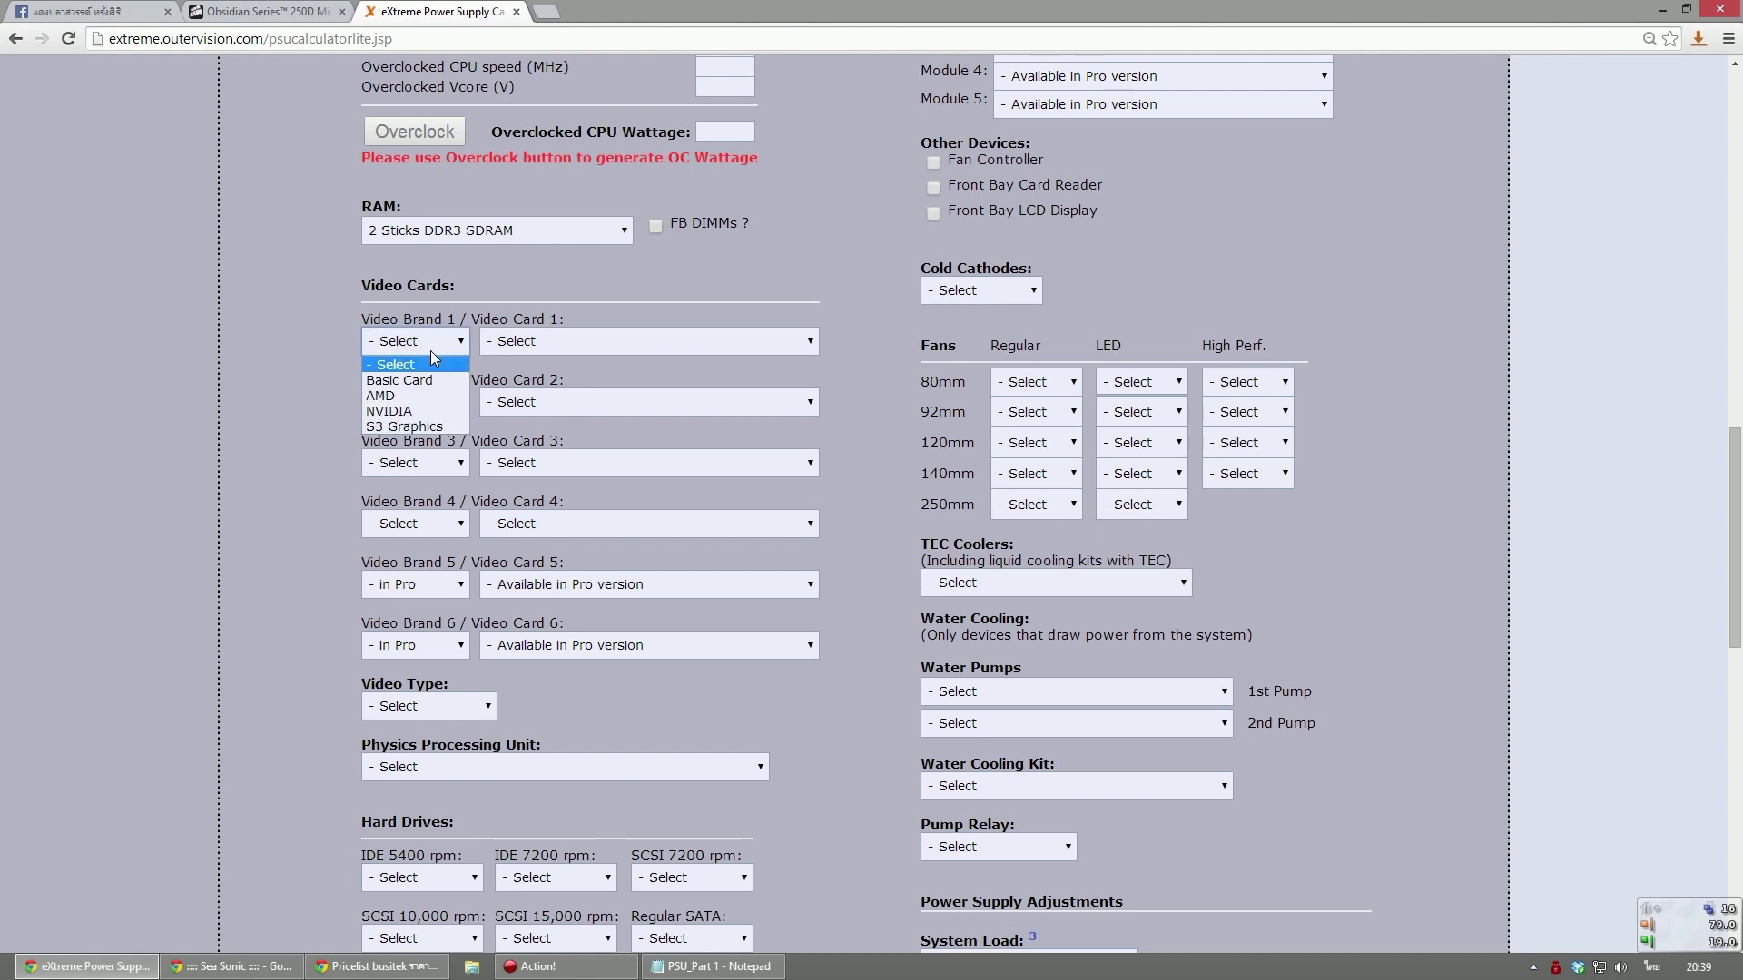
{"action": "left_click", "coordinate": [400, 413]}
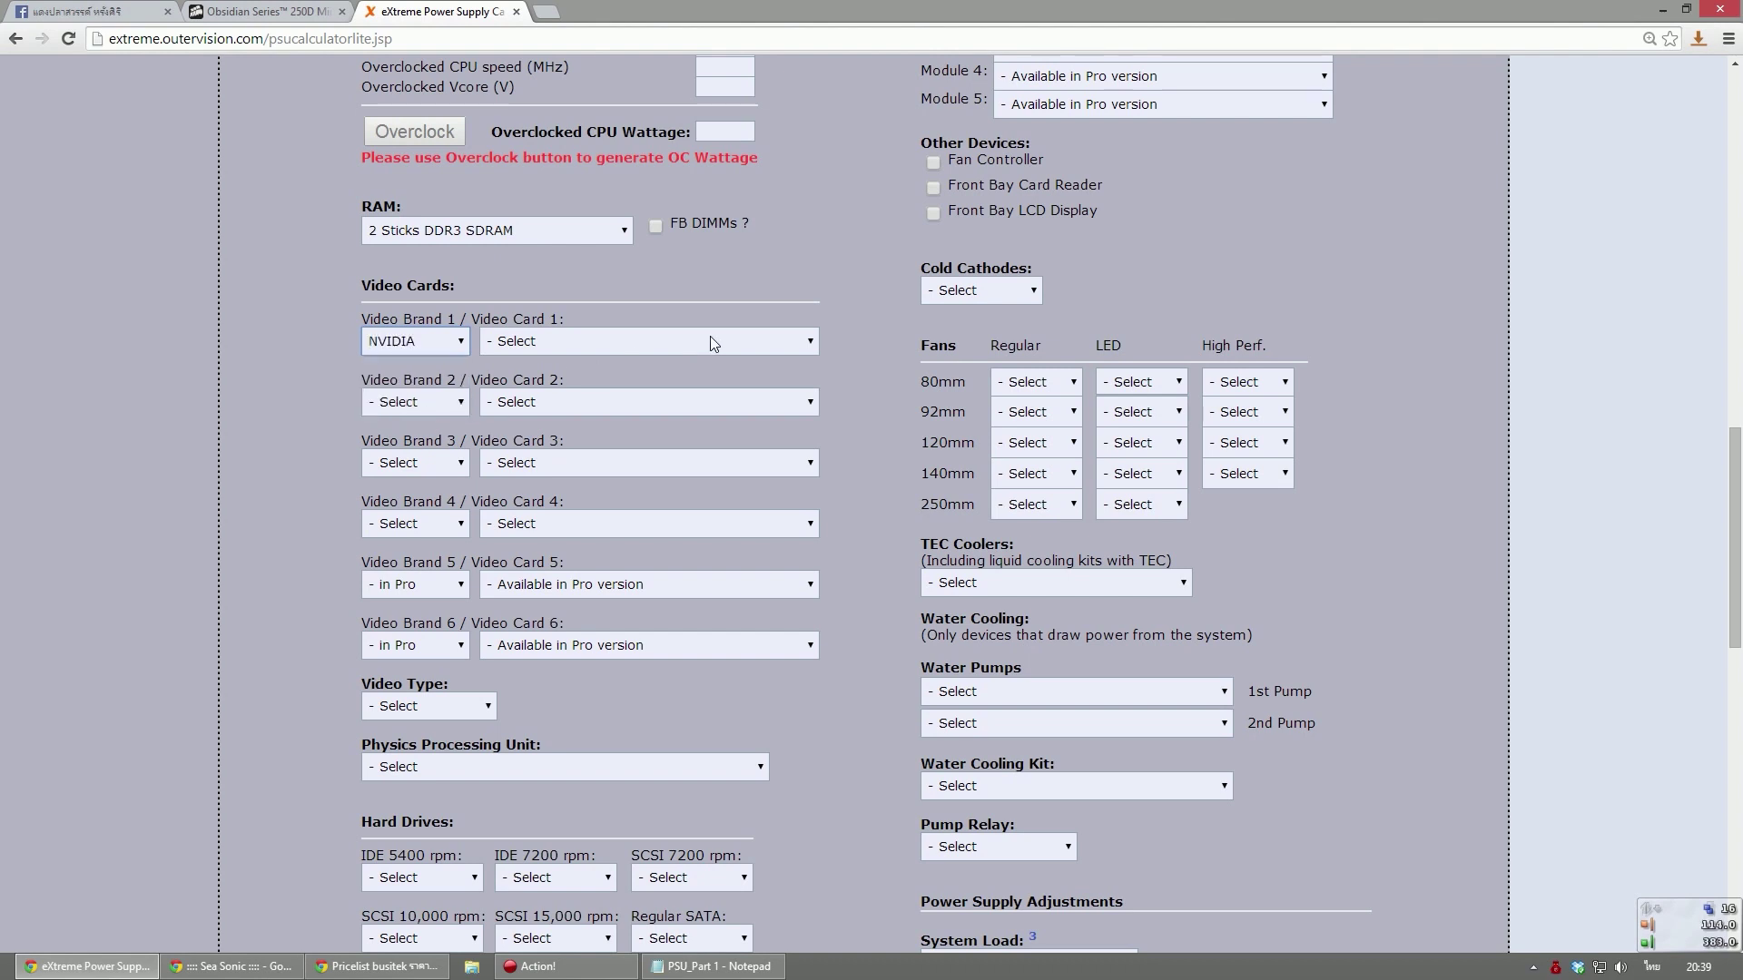
{"action": "left_click", "coordinate": [808, 342]}
{"action": "left_click", "coordinate": [812, 341]}
{"action": "left_click", "coordinate": [812, 341]}
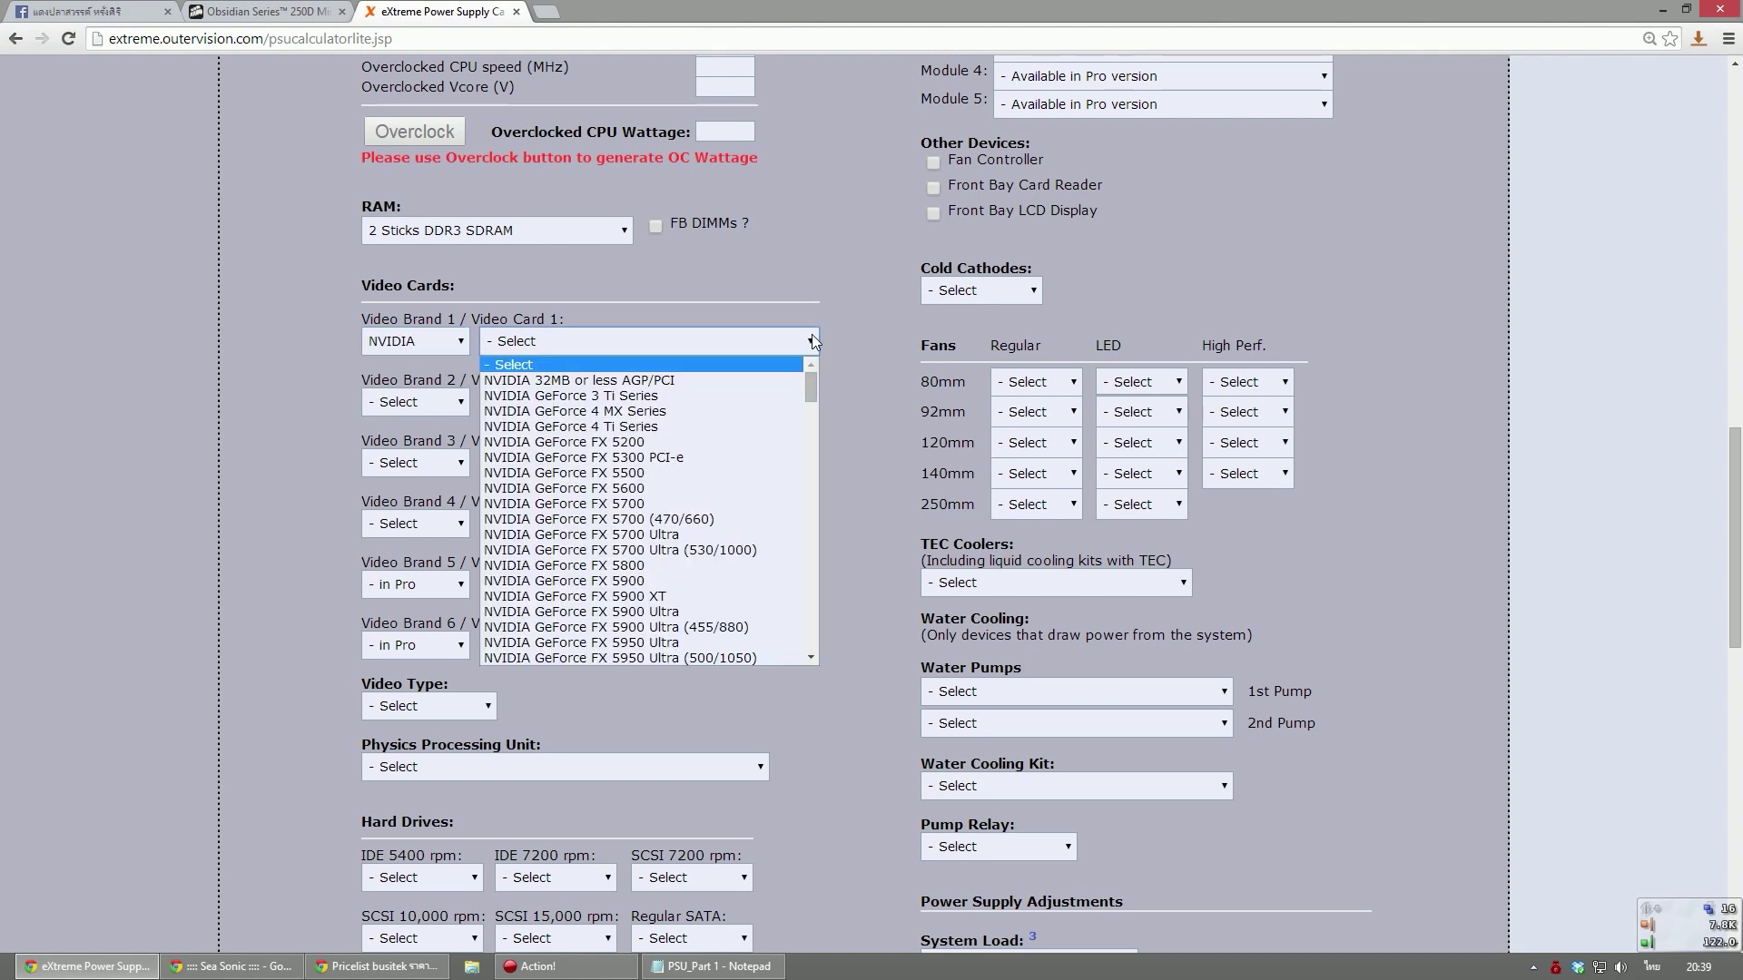
{"action": "left_click_drag", "start_coordinate": [804, 400], "coordinate": [809, 563]}
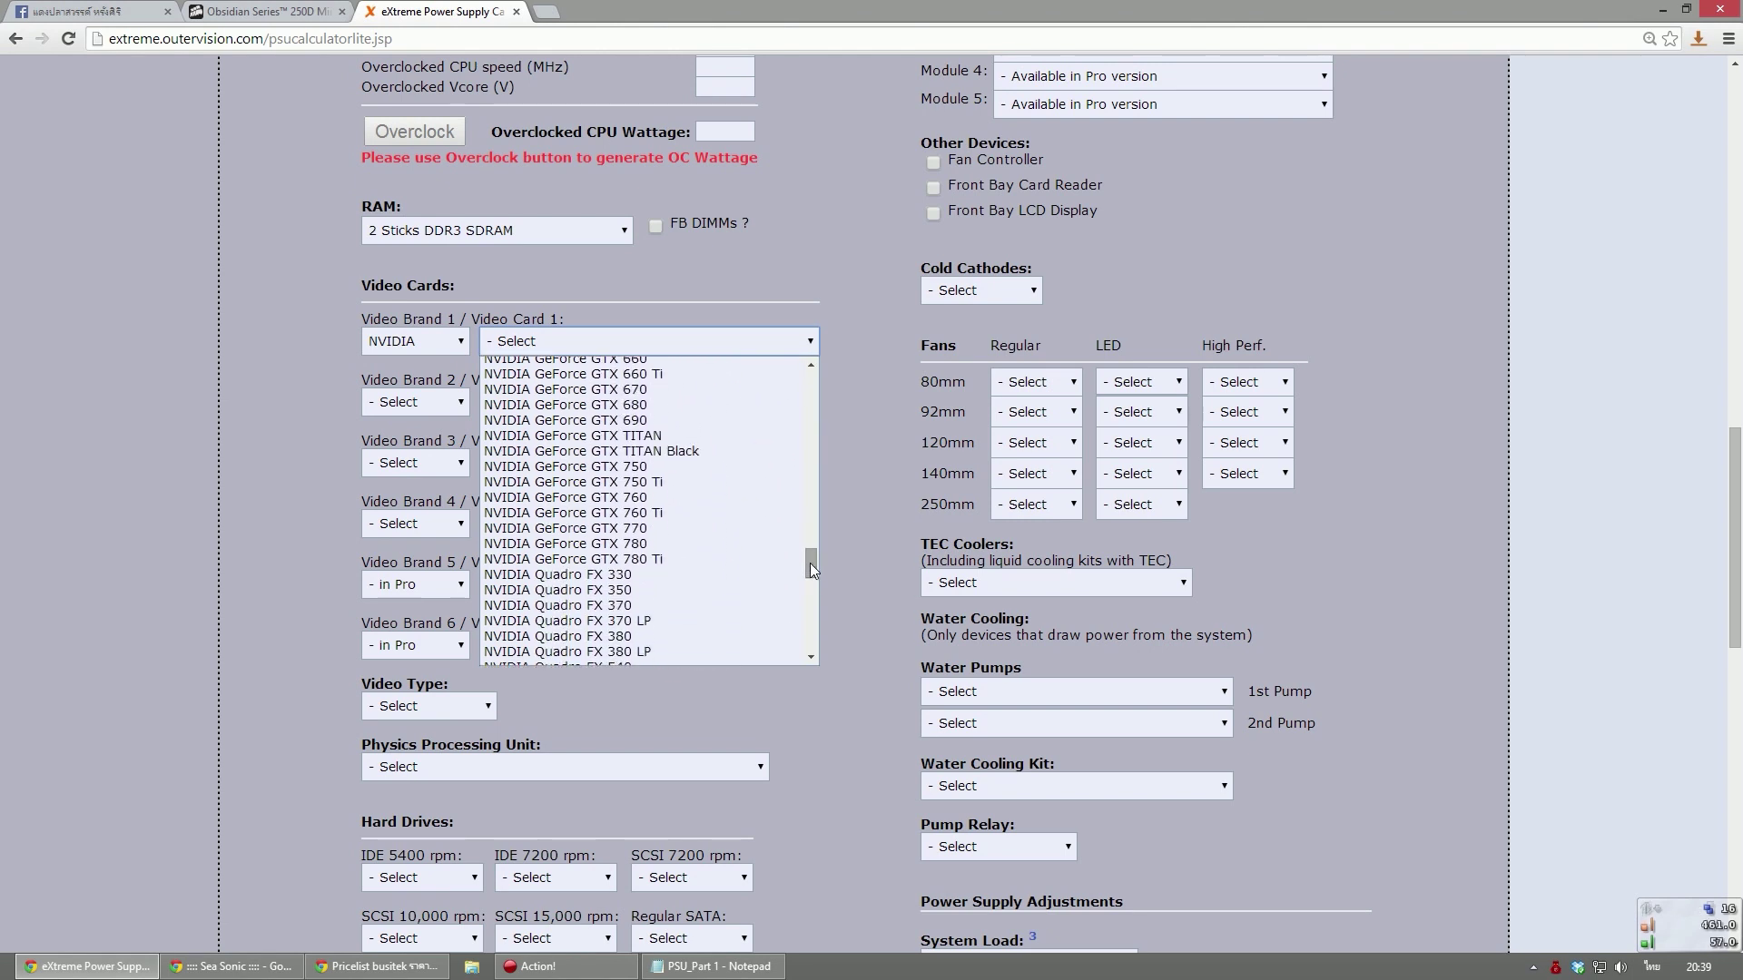
{"action": "left_click", "coordinate": [679, 538]}
{"action": "left_click", "coordinate": [264, 456]}
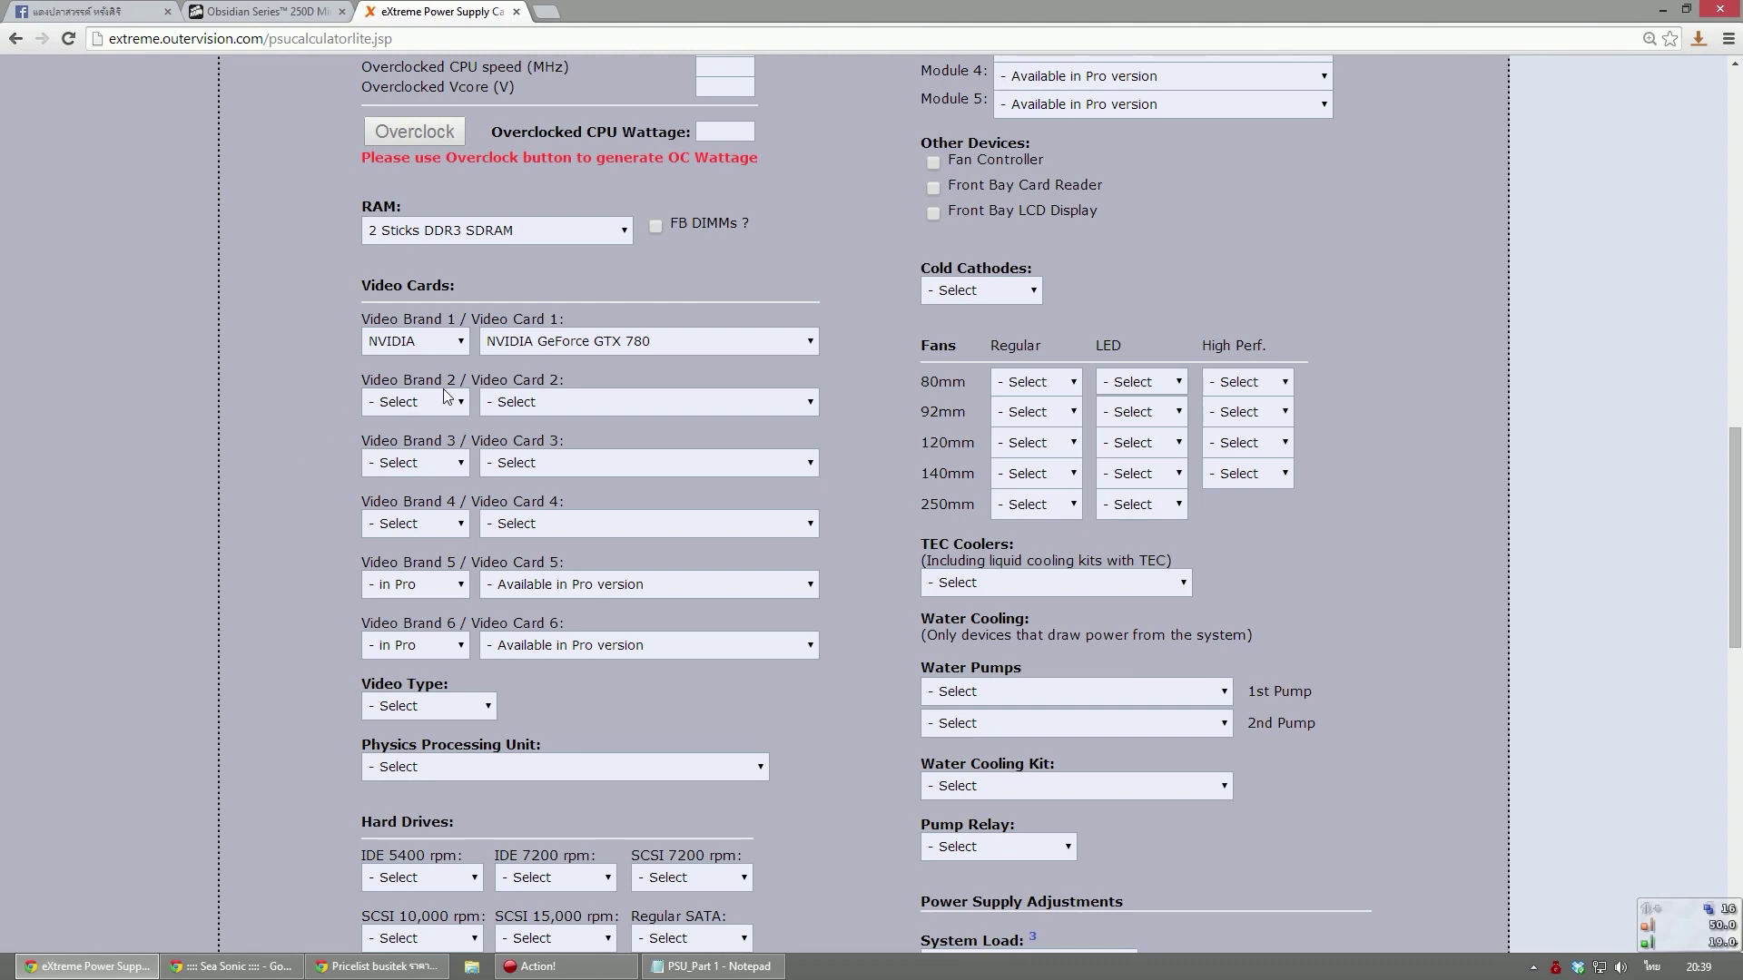
Look at the SLI and CrossFire choices for the video type without selecting either
{"action": "scroll", "coordinate": [211, 592], "scroll_direction": "down", "scroll_amount": 2}
{"action": "left_click", "coordinate": [459, 525]}
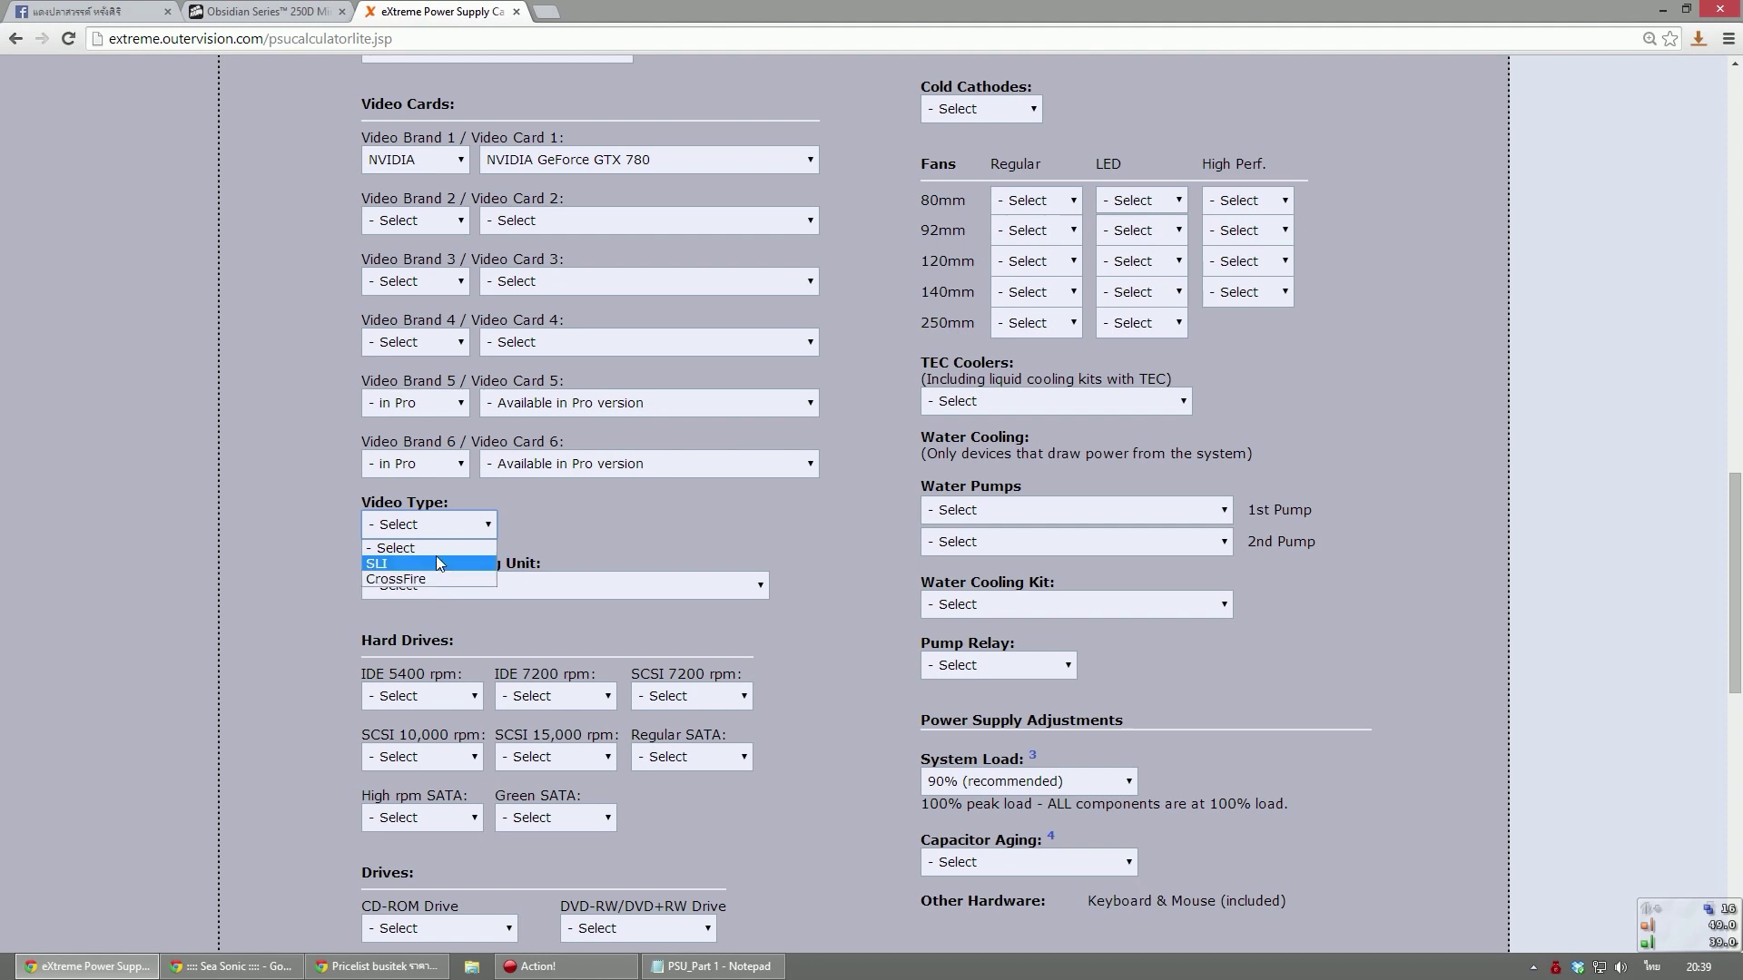
{"action": "left_click", "coordinate": [294, 507]}
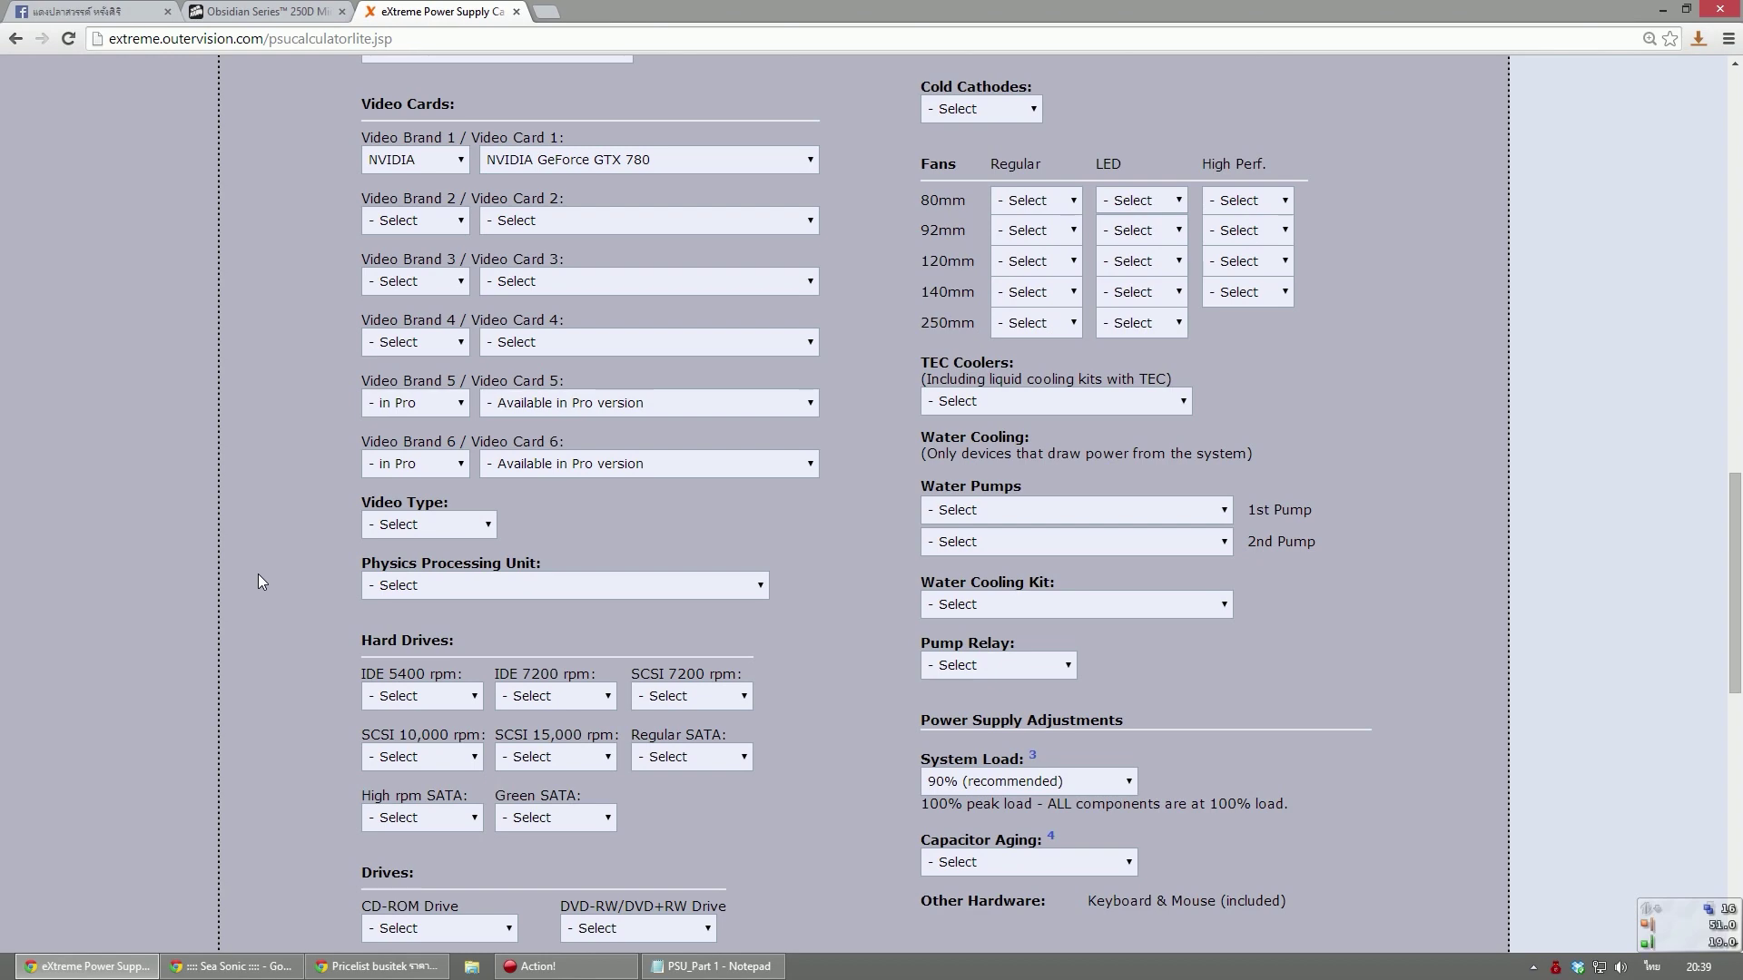
Point out the High rpm SATA field and set the Regular SATA hard drives to 2 HDDs
{"action": "scroll", "coordinate": [265, 564], "scroll_direction": "down", "scroll_amount": 3}
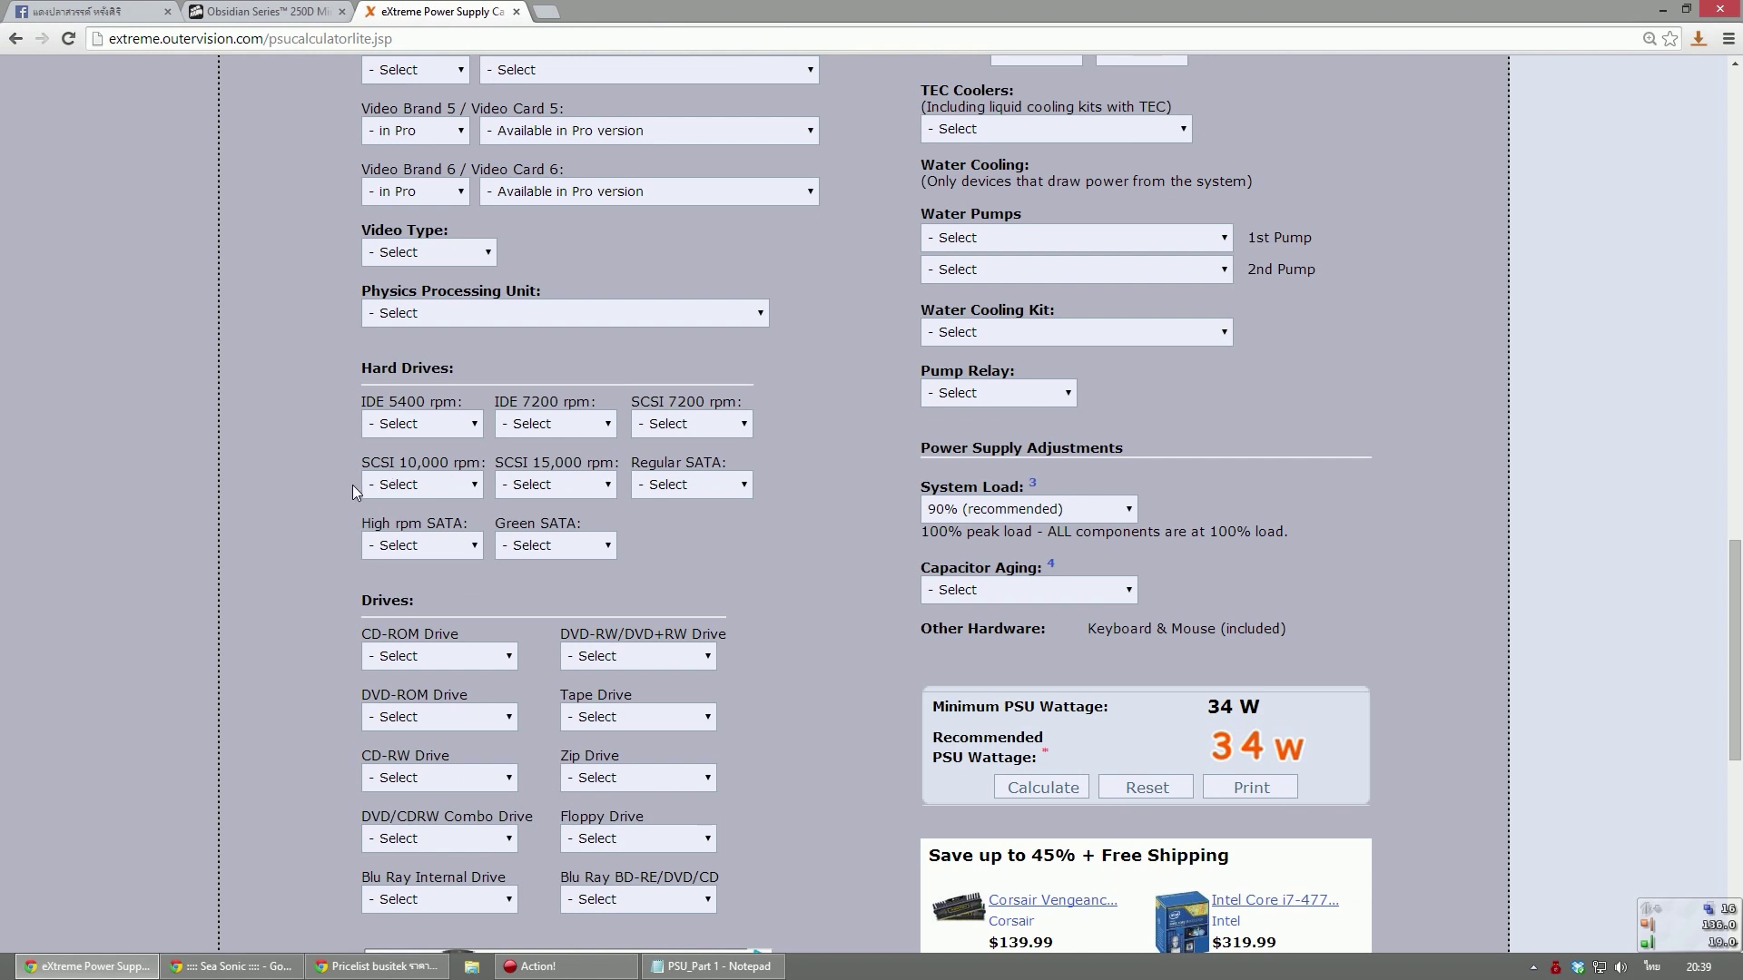
{"action": "left_click", "coordinate": [744, 488]}
{"action": "left_click", "coordinate": [743, 488]}
{"action": "left_click_drag", "start_coordinate": [360, 523], "coordinate": [488, 528]}
{"action": "left_click", "coordinate": [251, 565]}
{"action": "left_click", "coordinate": [733, 484]}
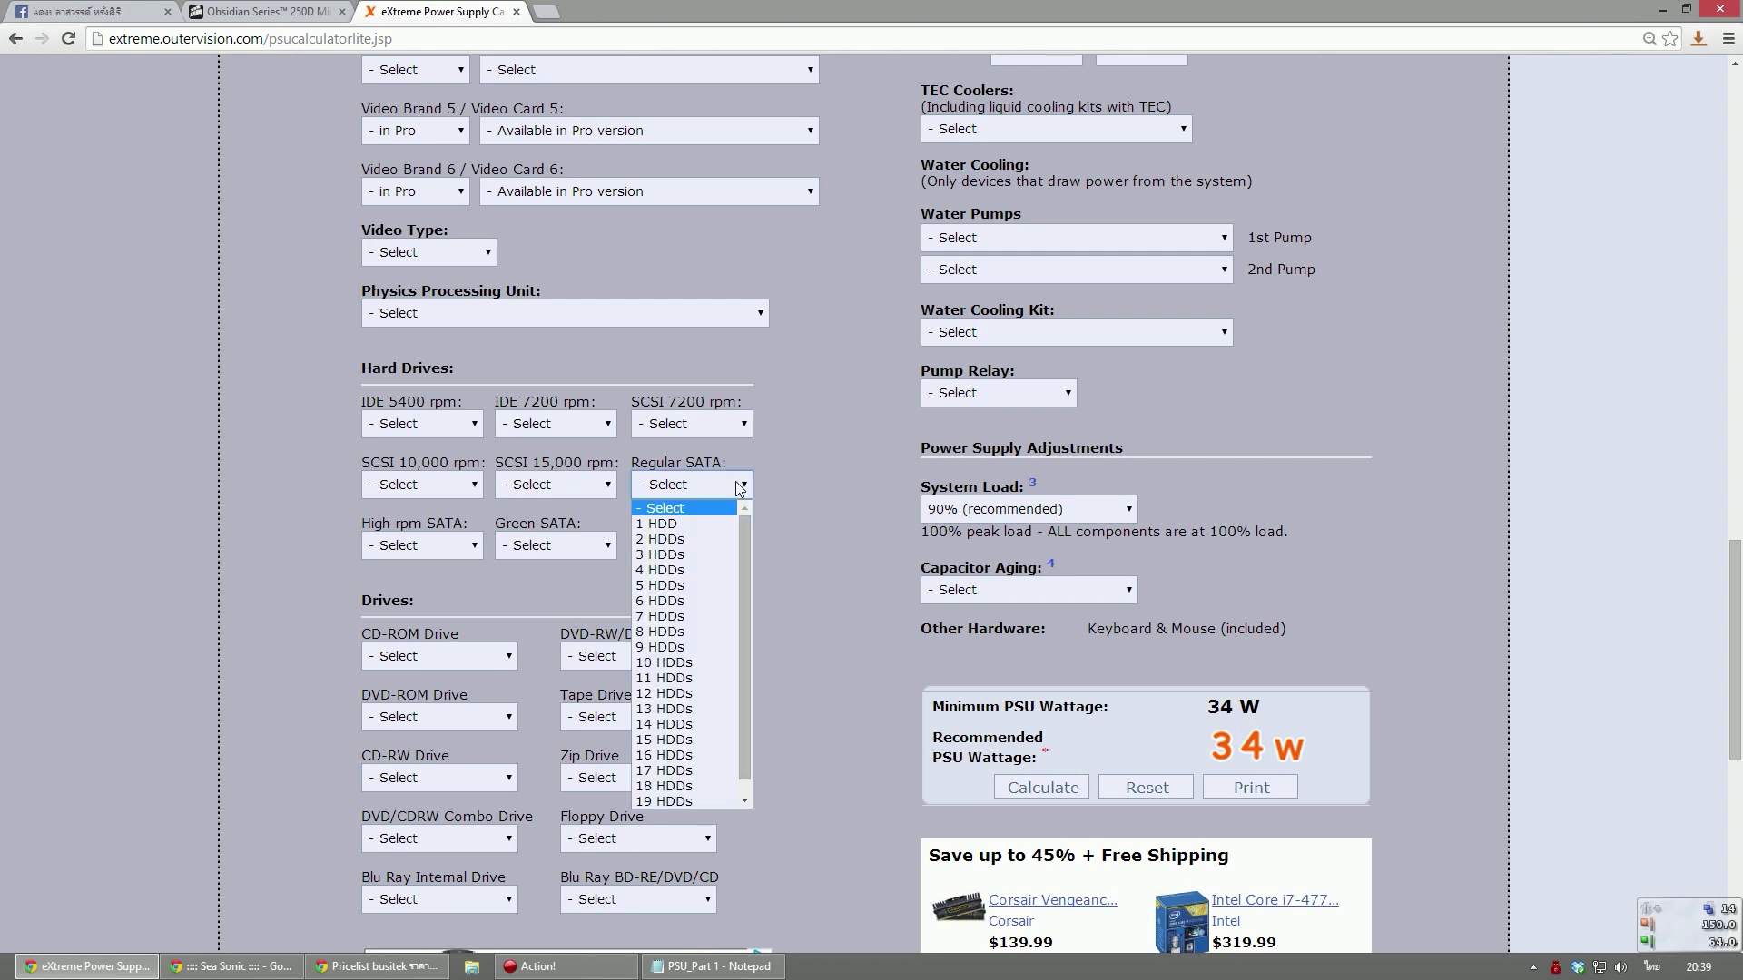
{"action": "left_click", "coordinate": [701, 539]}
Set the number of Flash SSD drives to 2 Drives
{"action": "scroll", "coordinate": [806, 559], "scroll_direction": "down", "scroll_amount": 3}
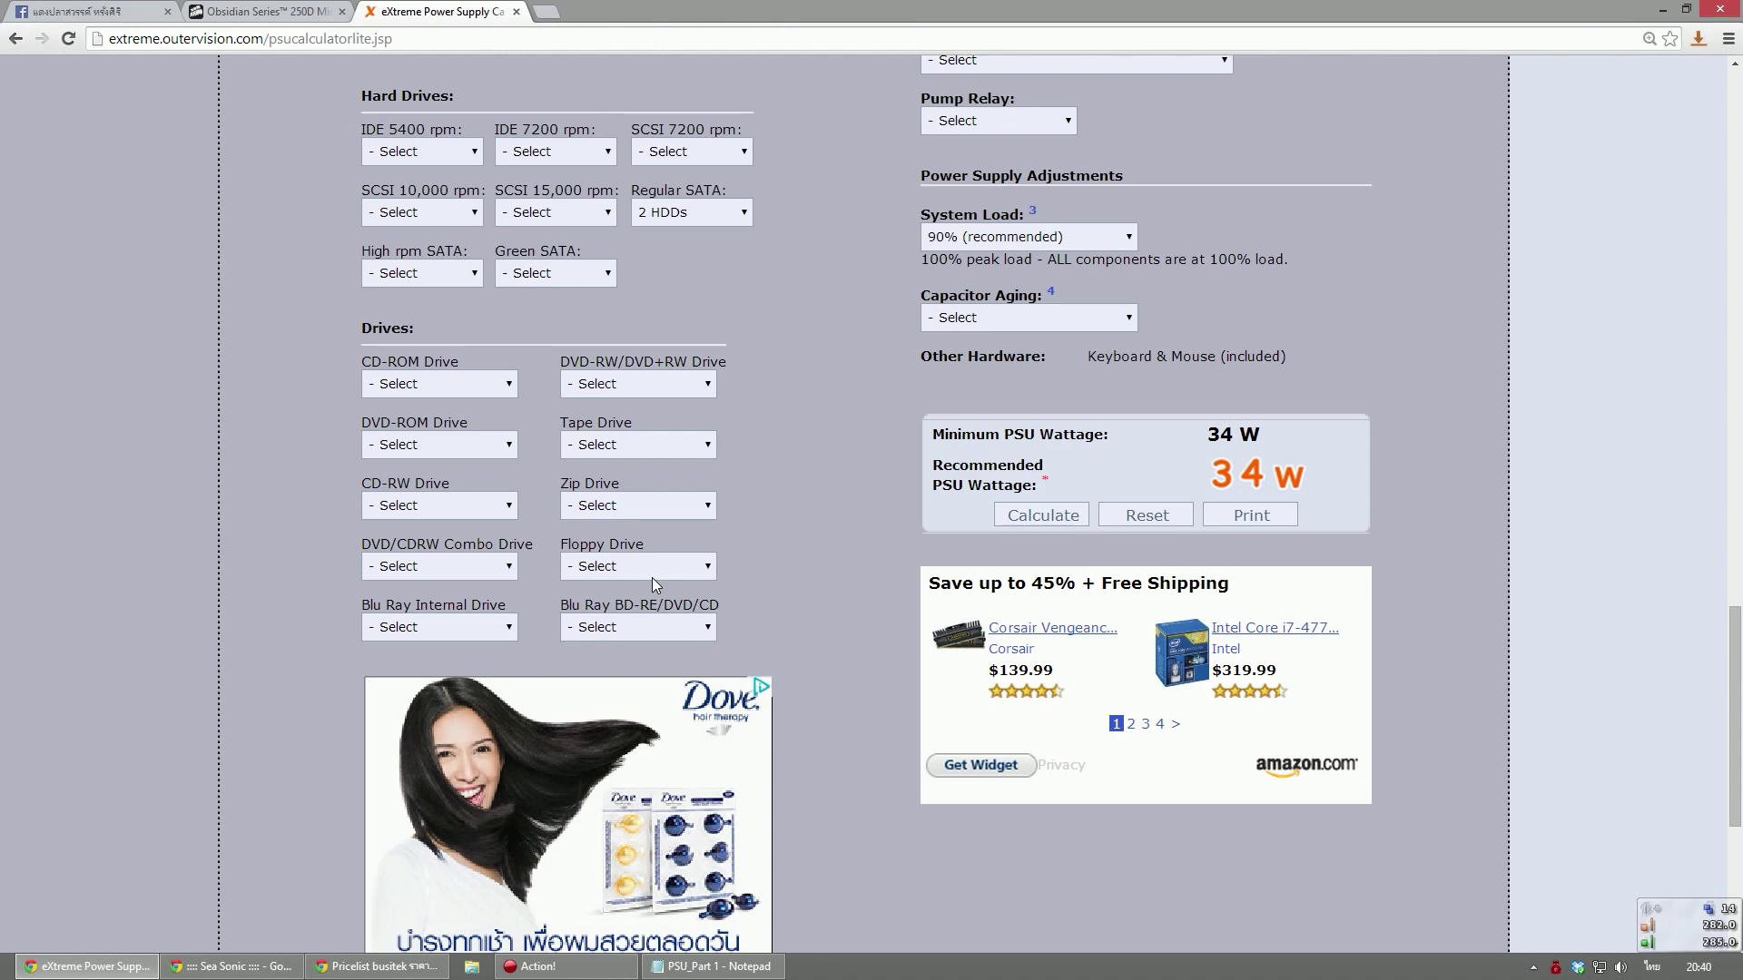
{"action": "scroll", "coordinate": [888, 576], "scroll_direction": "up", "scroll_amount": 10}
{"action": "scroll", "coordinate": [746, 514], "scroll_direction": "up", "scroll_amount": 8}
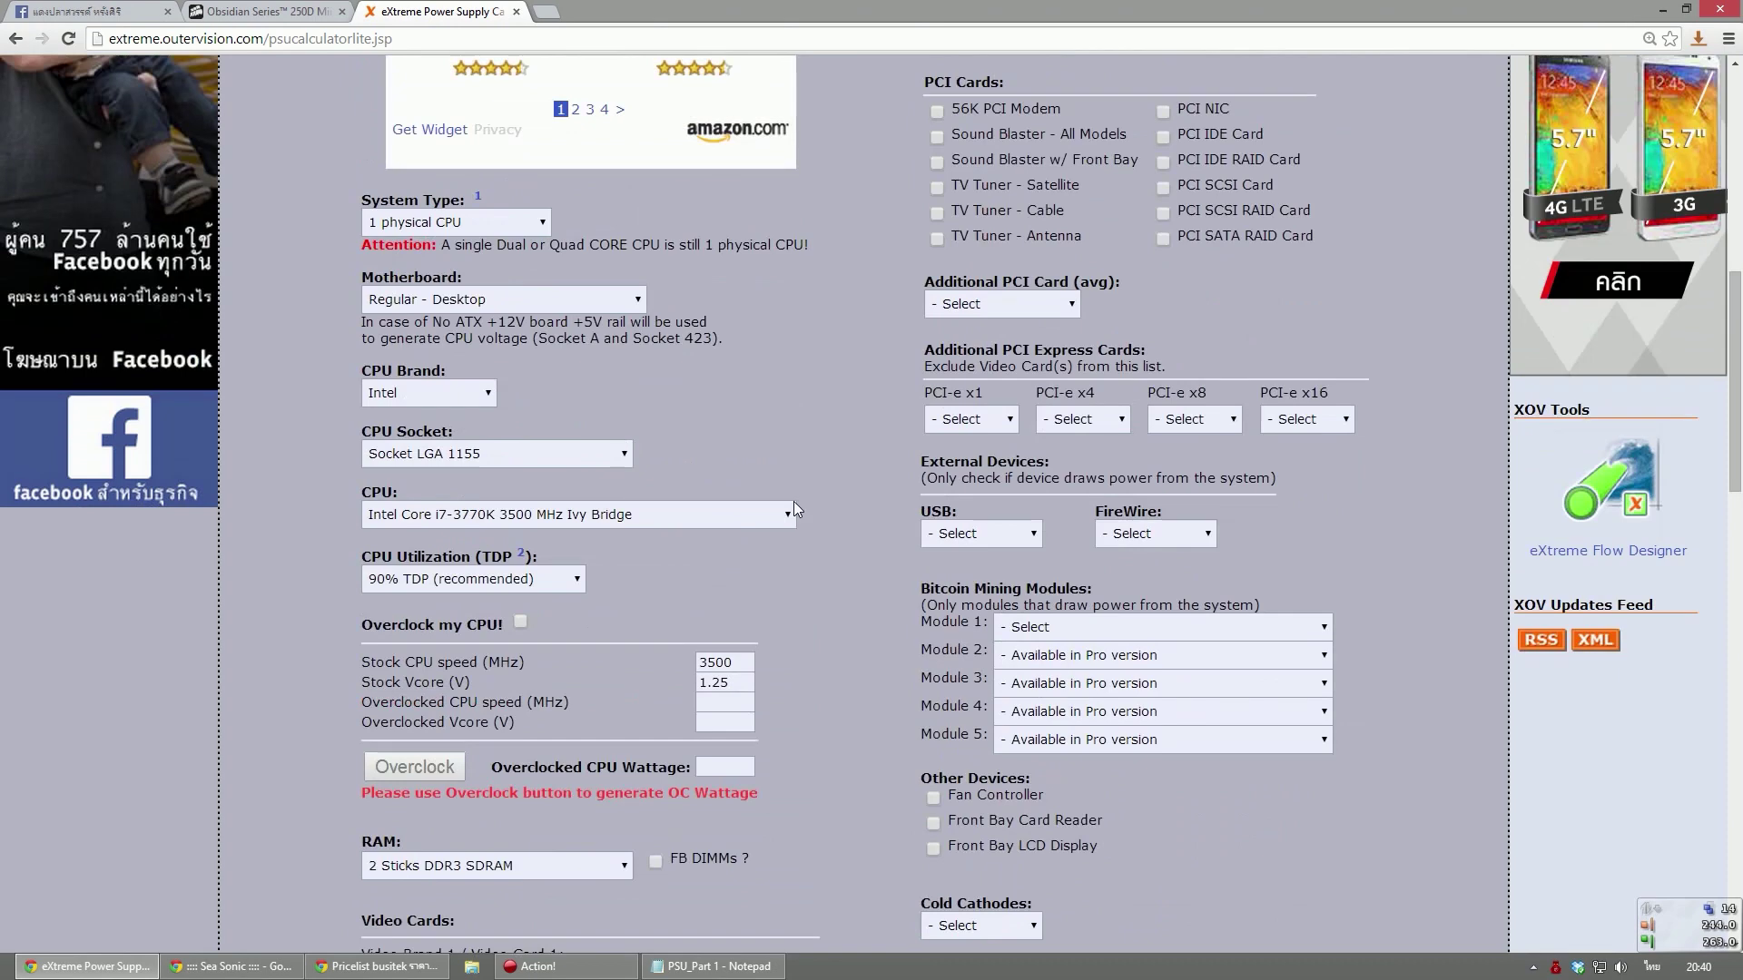
{"action": "left_click", "coordinate": [1001, 314]}
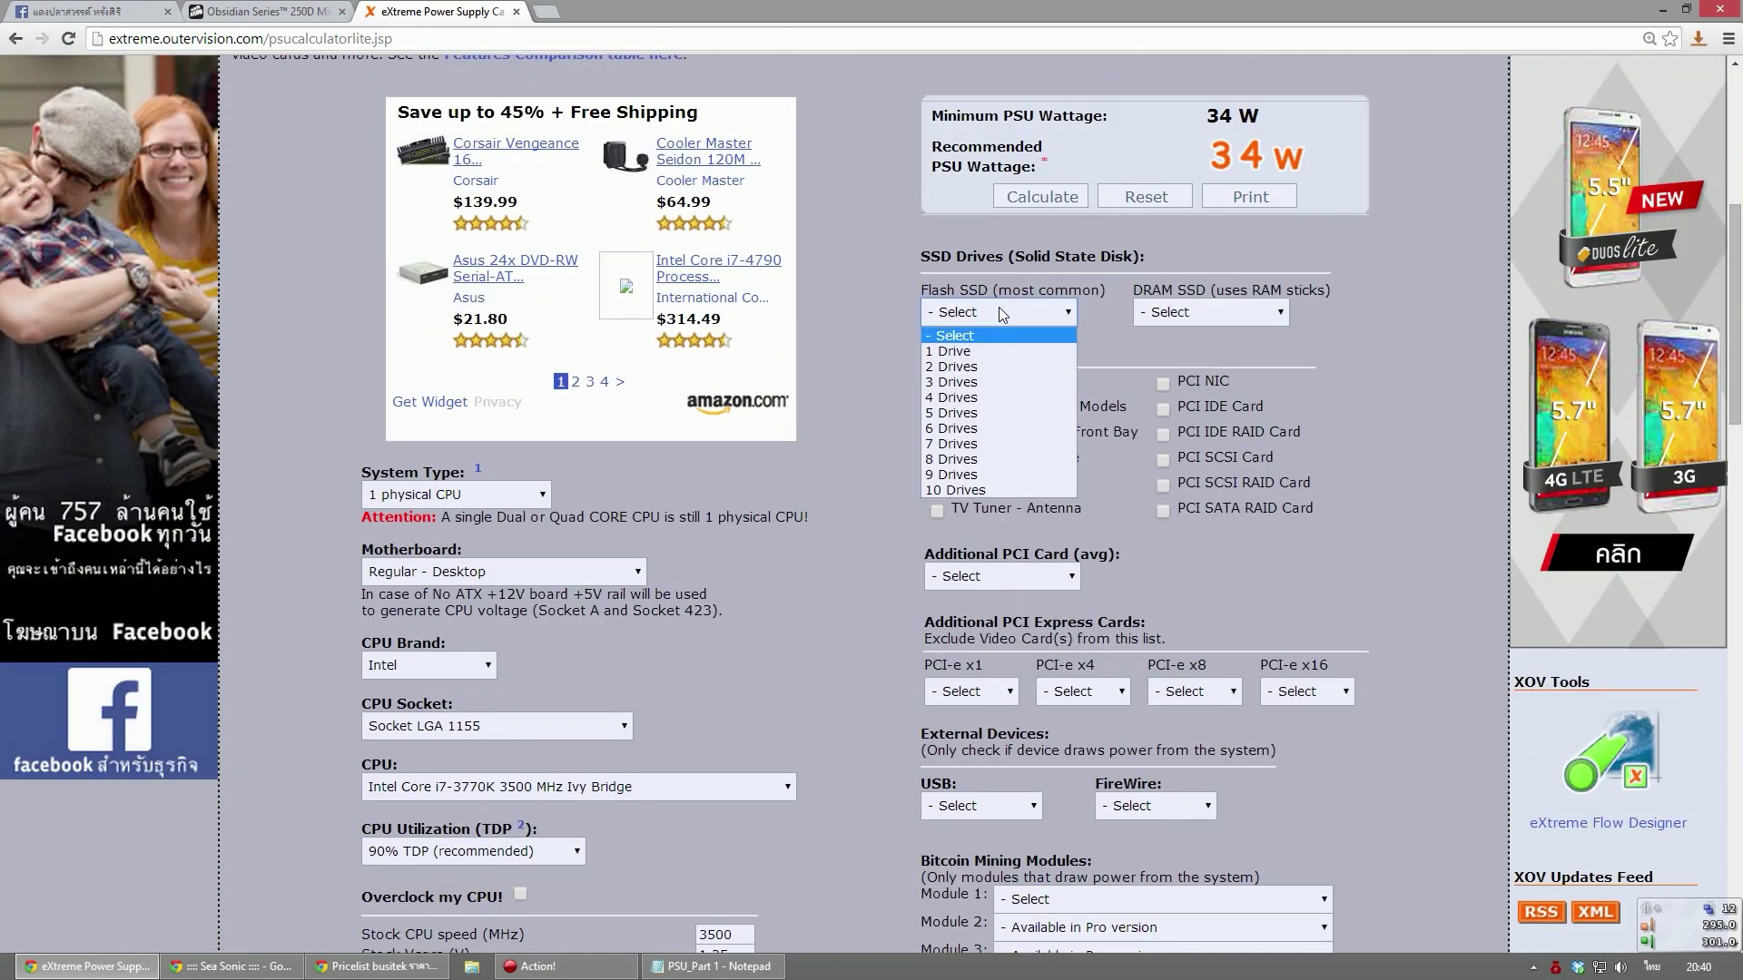
{"action": "left_click", "coordinate": [976, 367]}
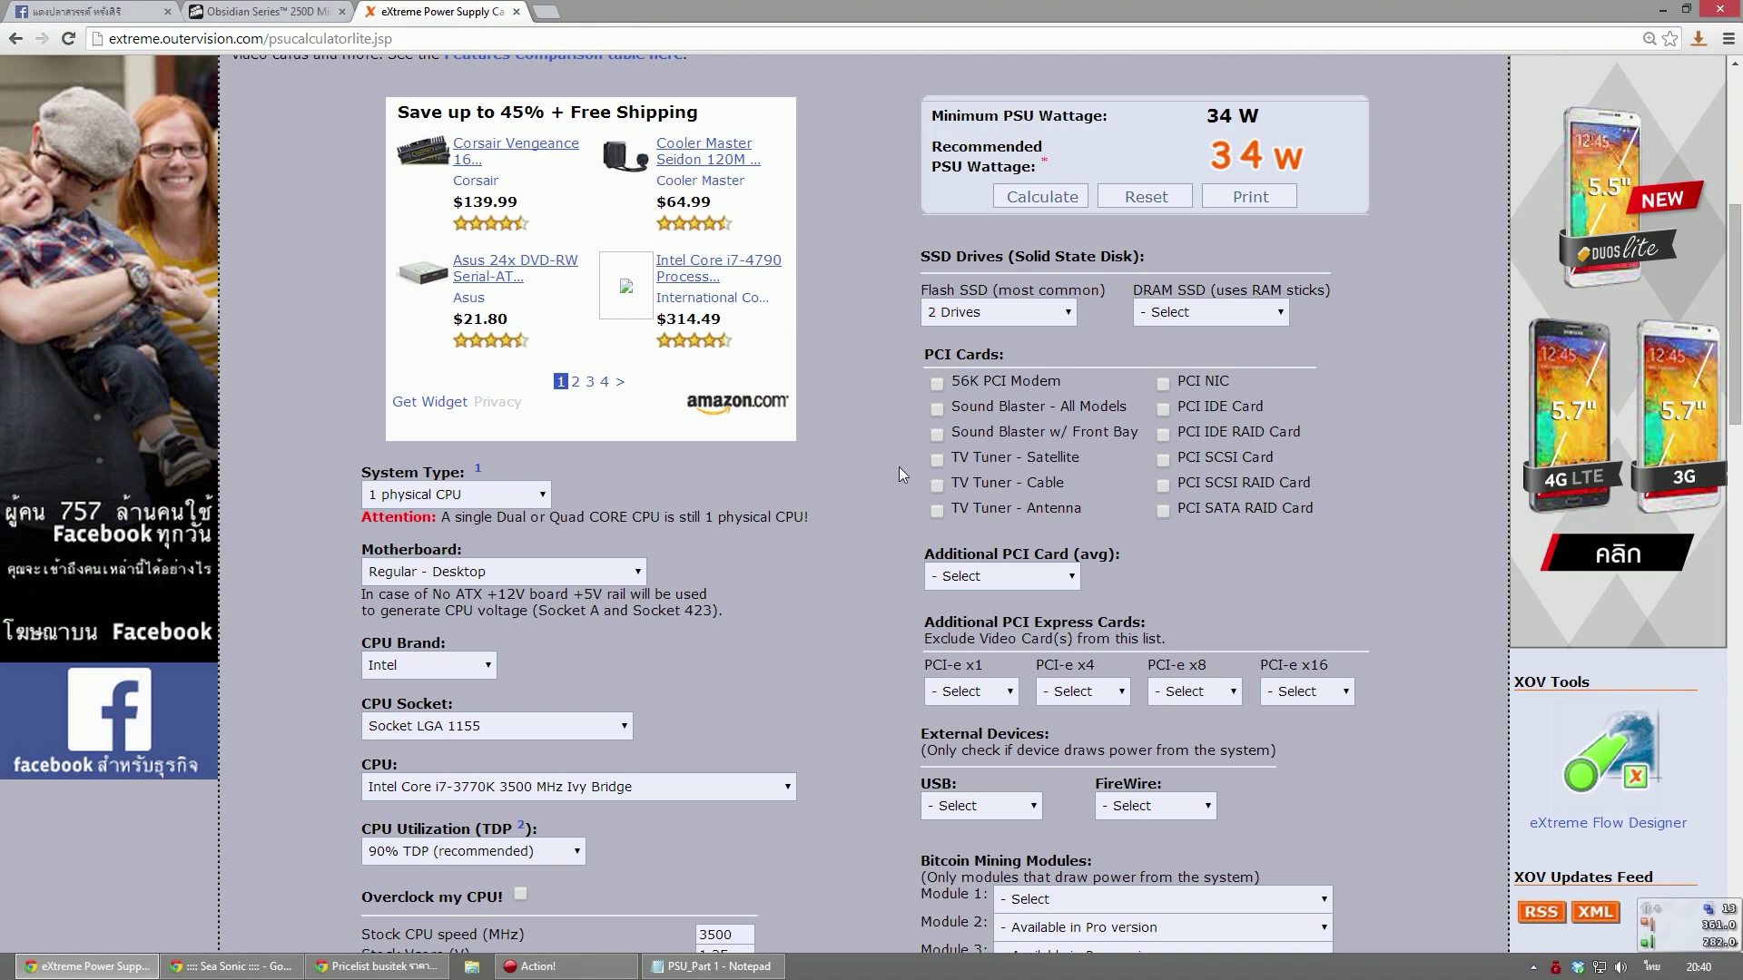
Set the high-performance 120mm fans to 2 Fans
{"action": "scroll", "coordinate": [881, 467], "scroll_direction": "down", "scroll_amount": 5}
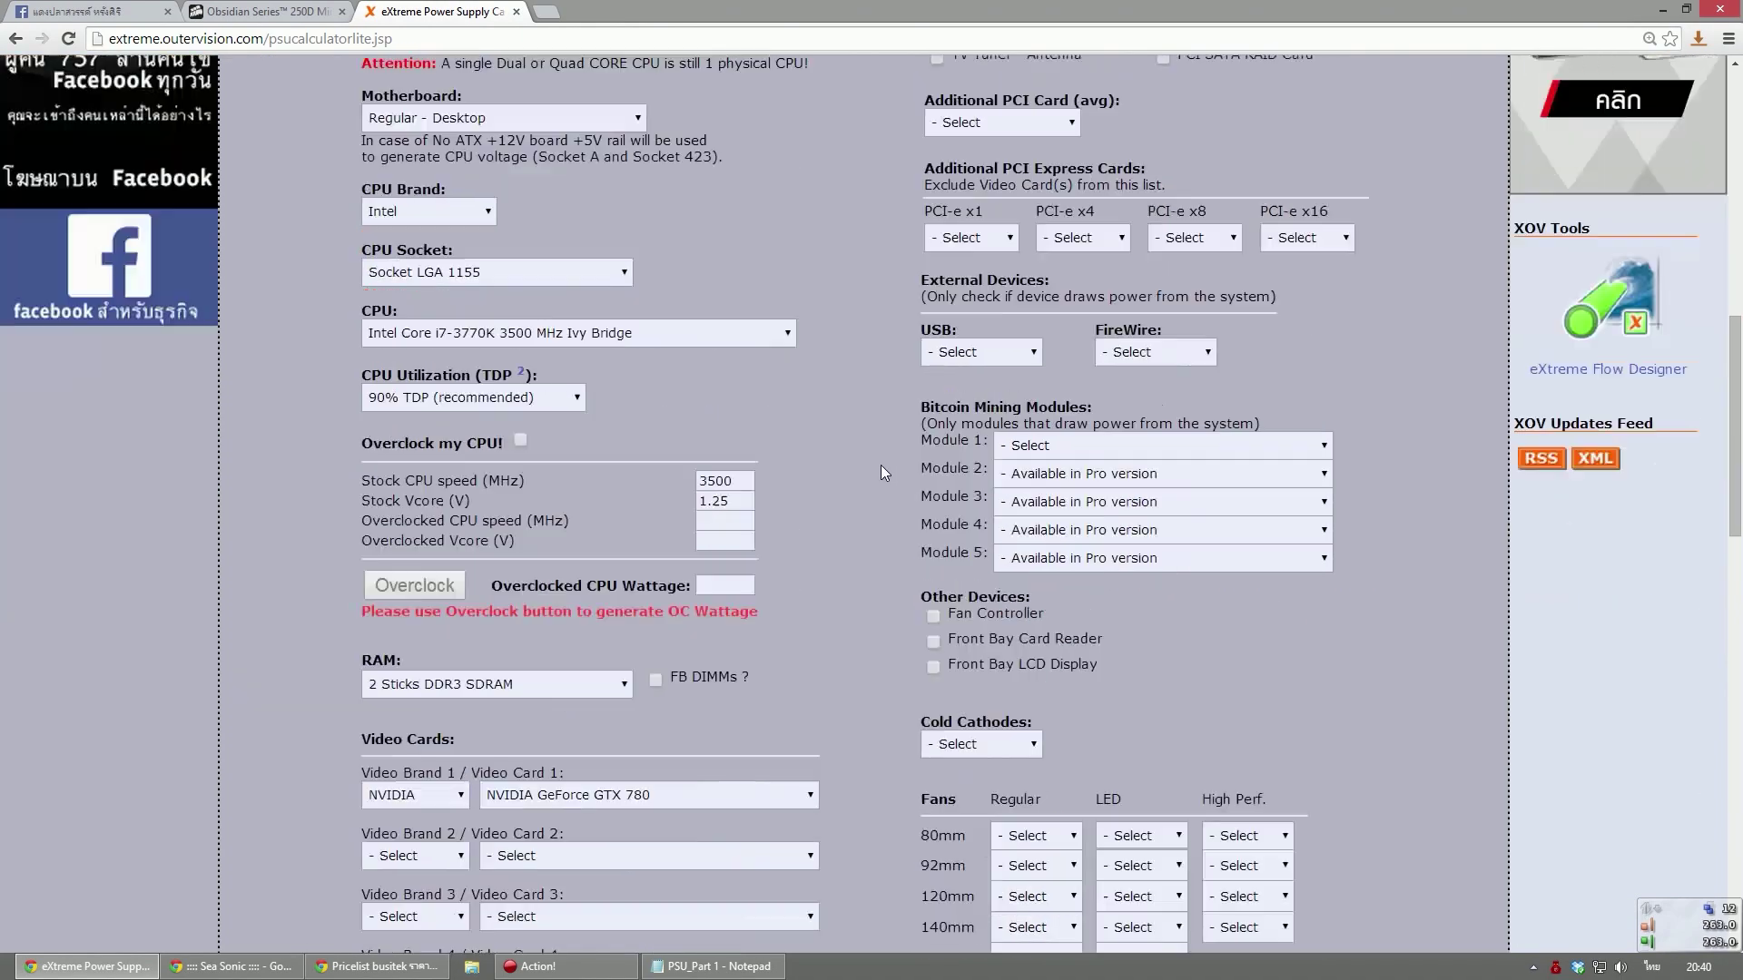
{"action": "scroll", "coordinate": [1046, 437], "scroll_direction": "down", "scroll_amount": 5}
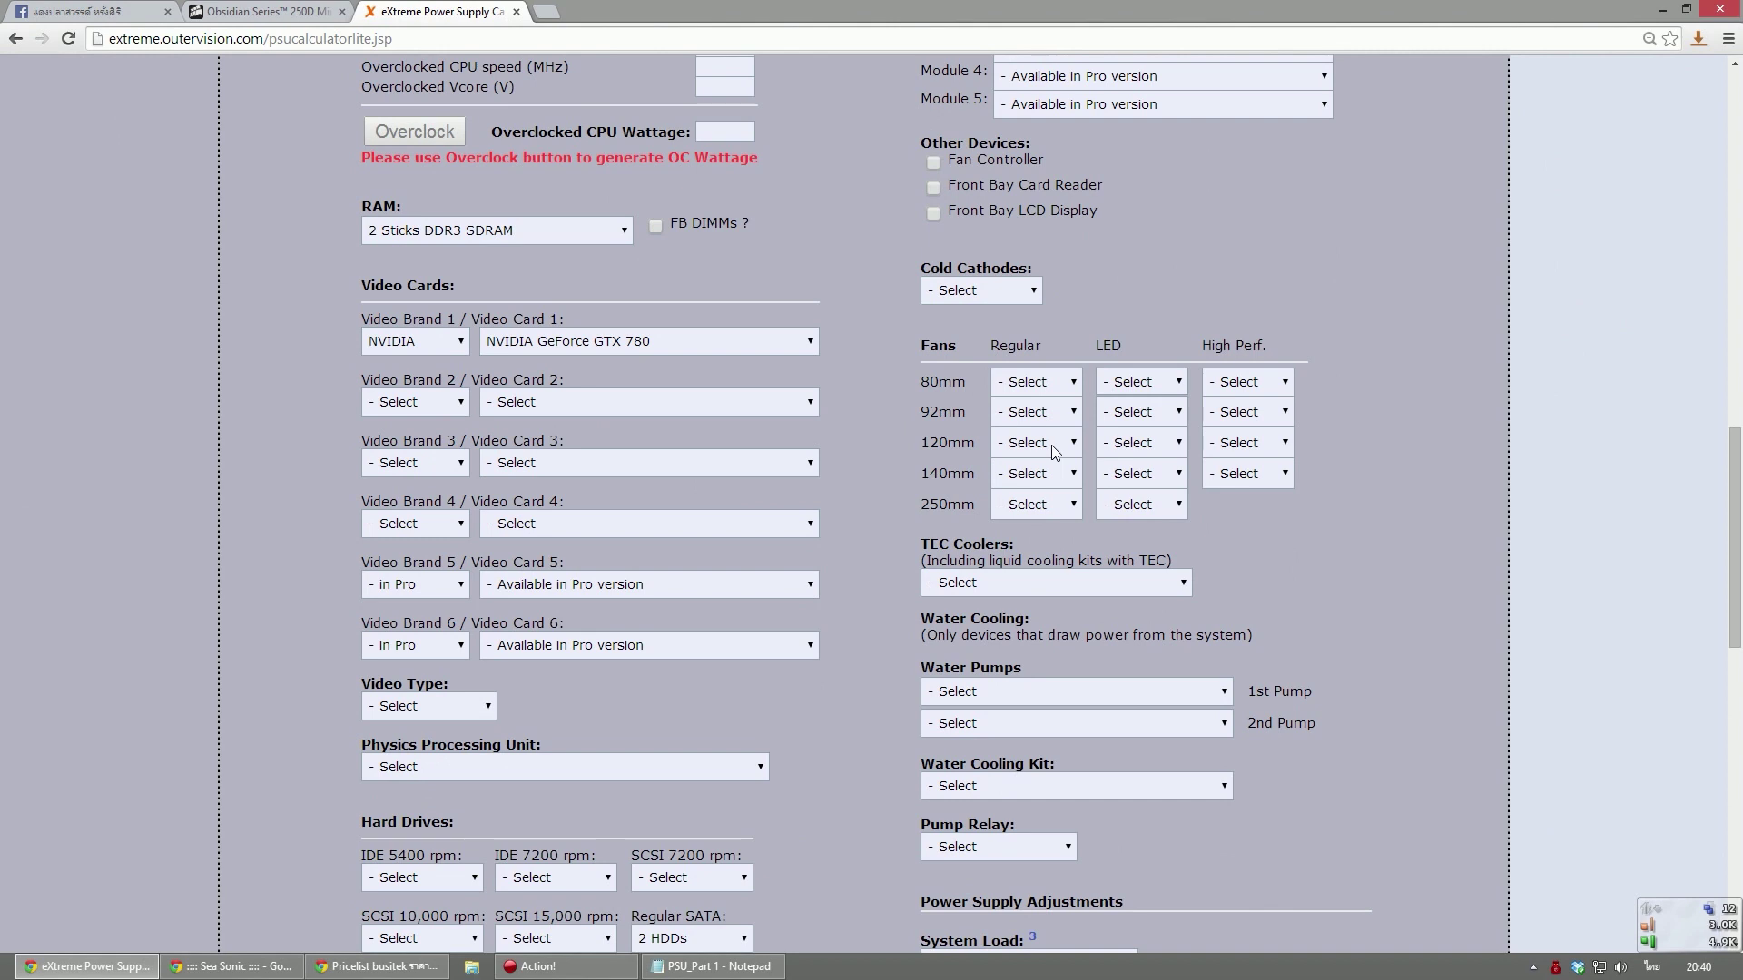
{"action": "left_click", "coordinate": [1028, 383]}
{"action": "left_click", "coordinate": [1028, 388]}
{"action": "left_click", "coordinate": [1251, 442]}
{"action": "left_click", "coordinate": [1252, 498]}
Browse the models offered for the first water pump without choosing one
{"action": "scroll", "coordinate": [1362, 531], "scroll_direction": "down", "scroll_amount": 3}
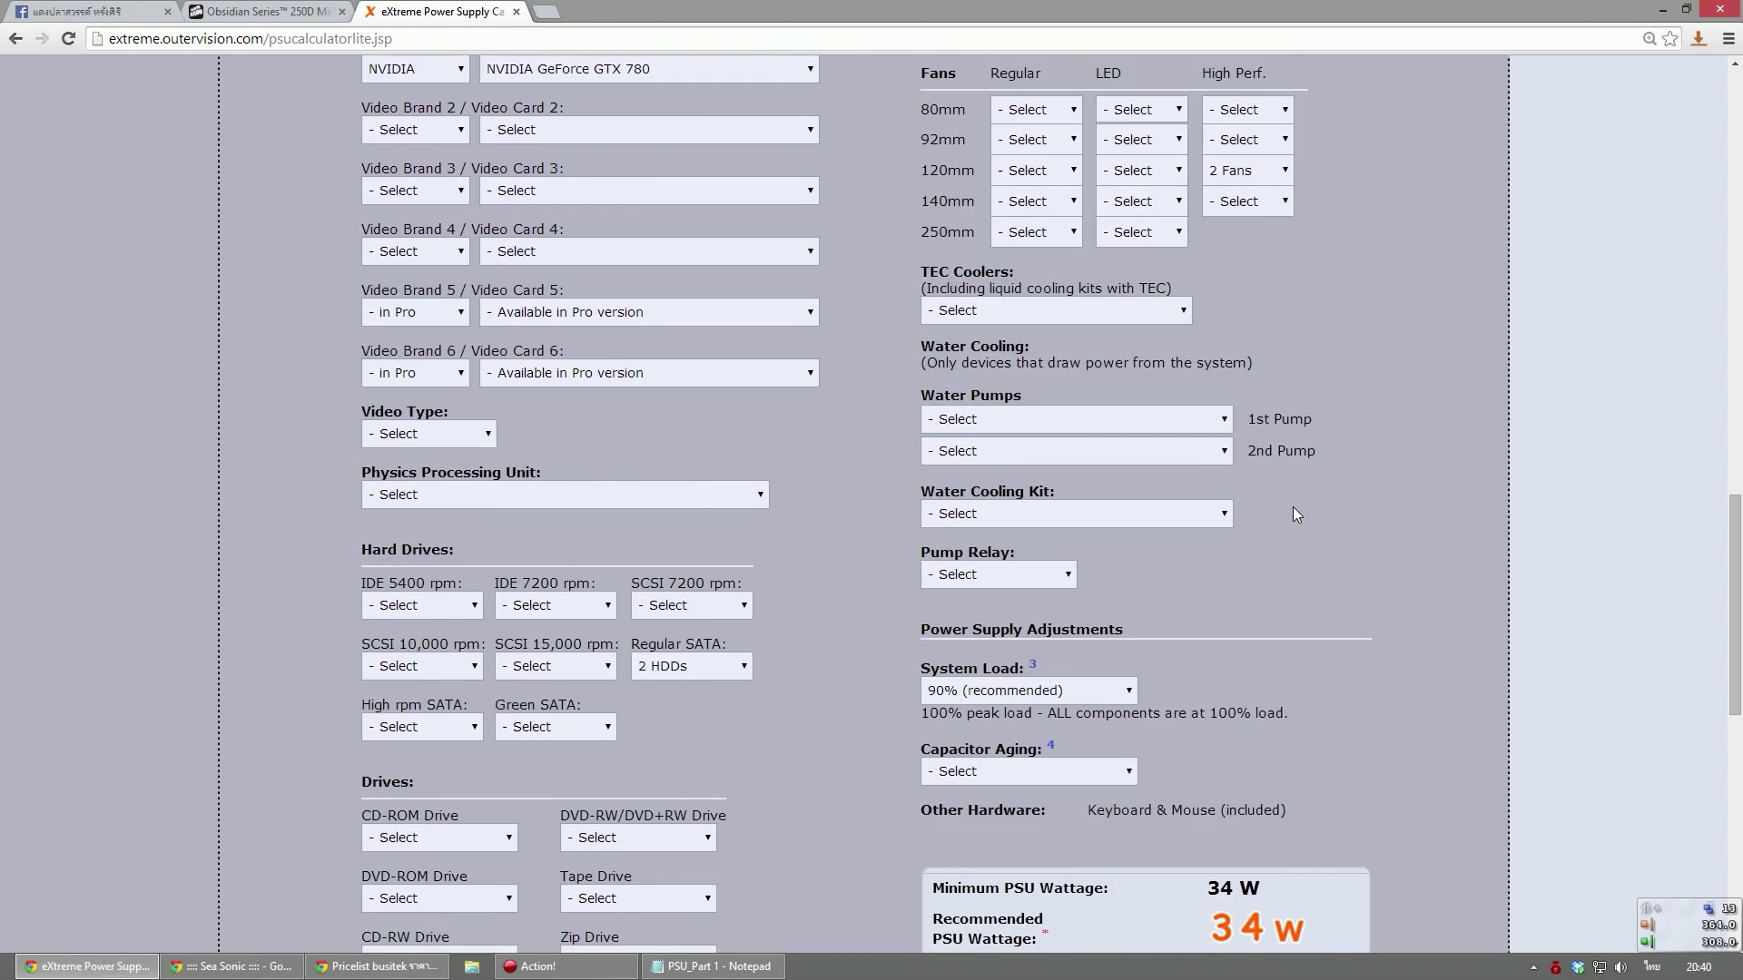
{"action": "left_click", "coordinate": [1101, 421]}
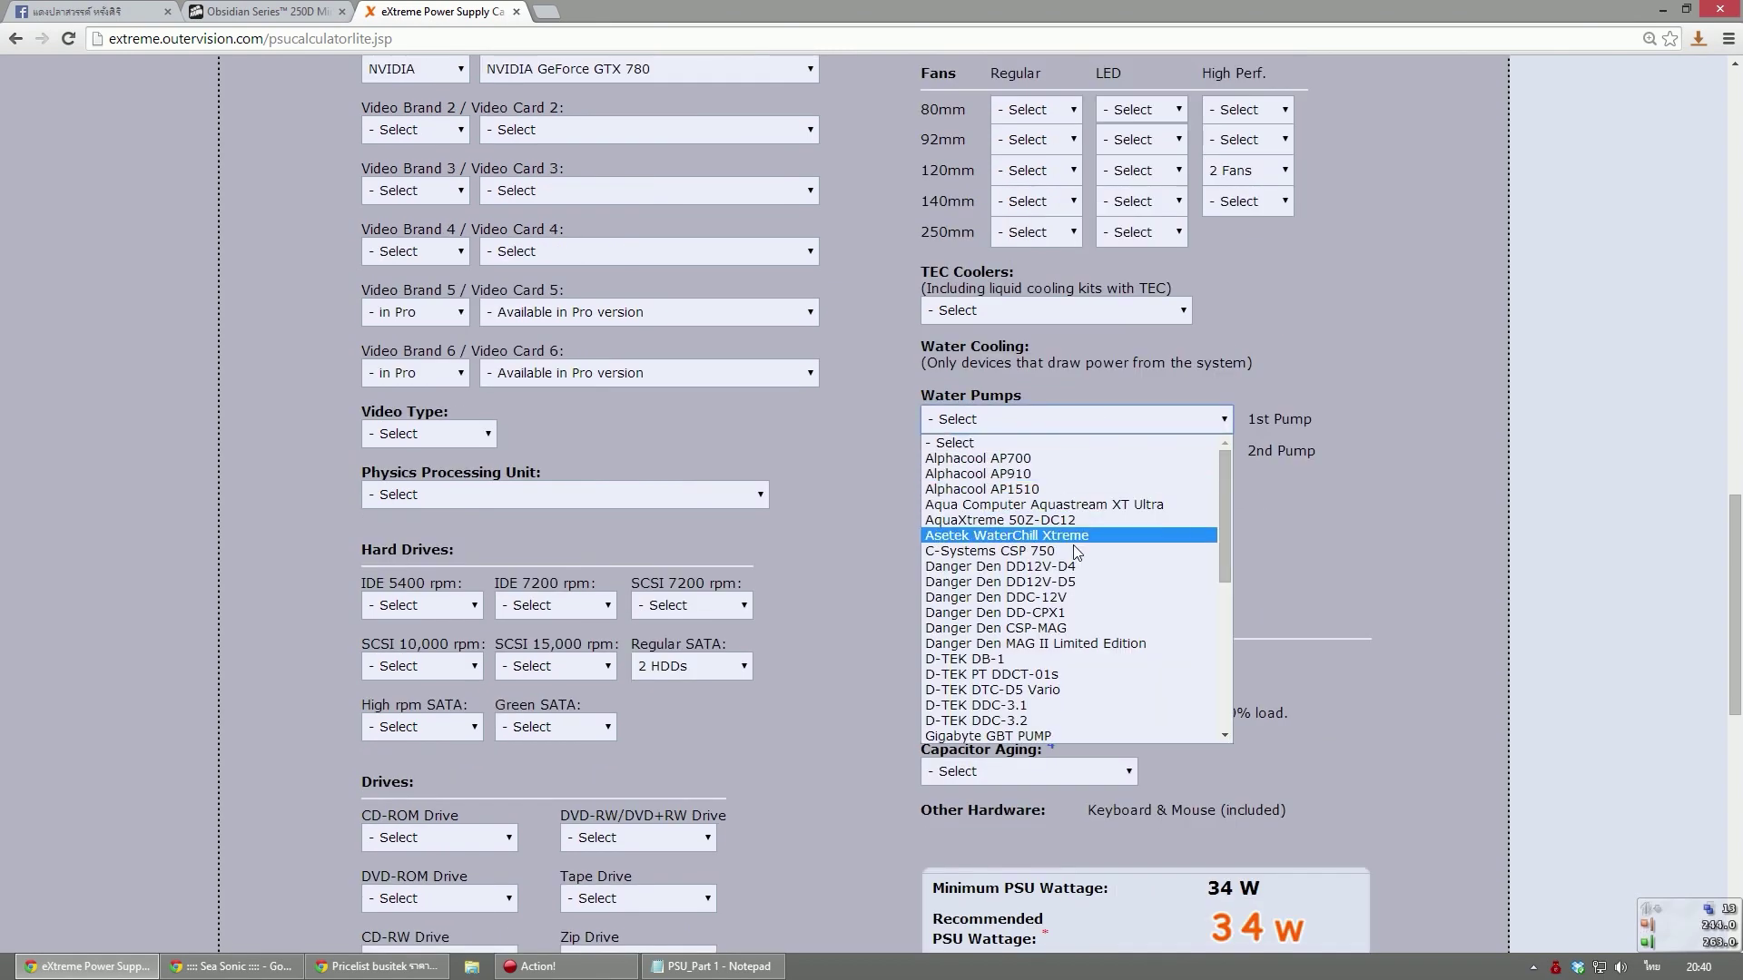
{"action": "scroll", "coordinate": [1076, 624], "scroll_direction": "down", "scroll_amount": 5}
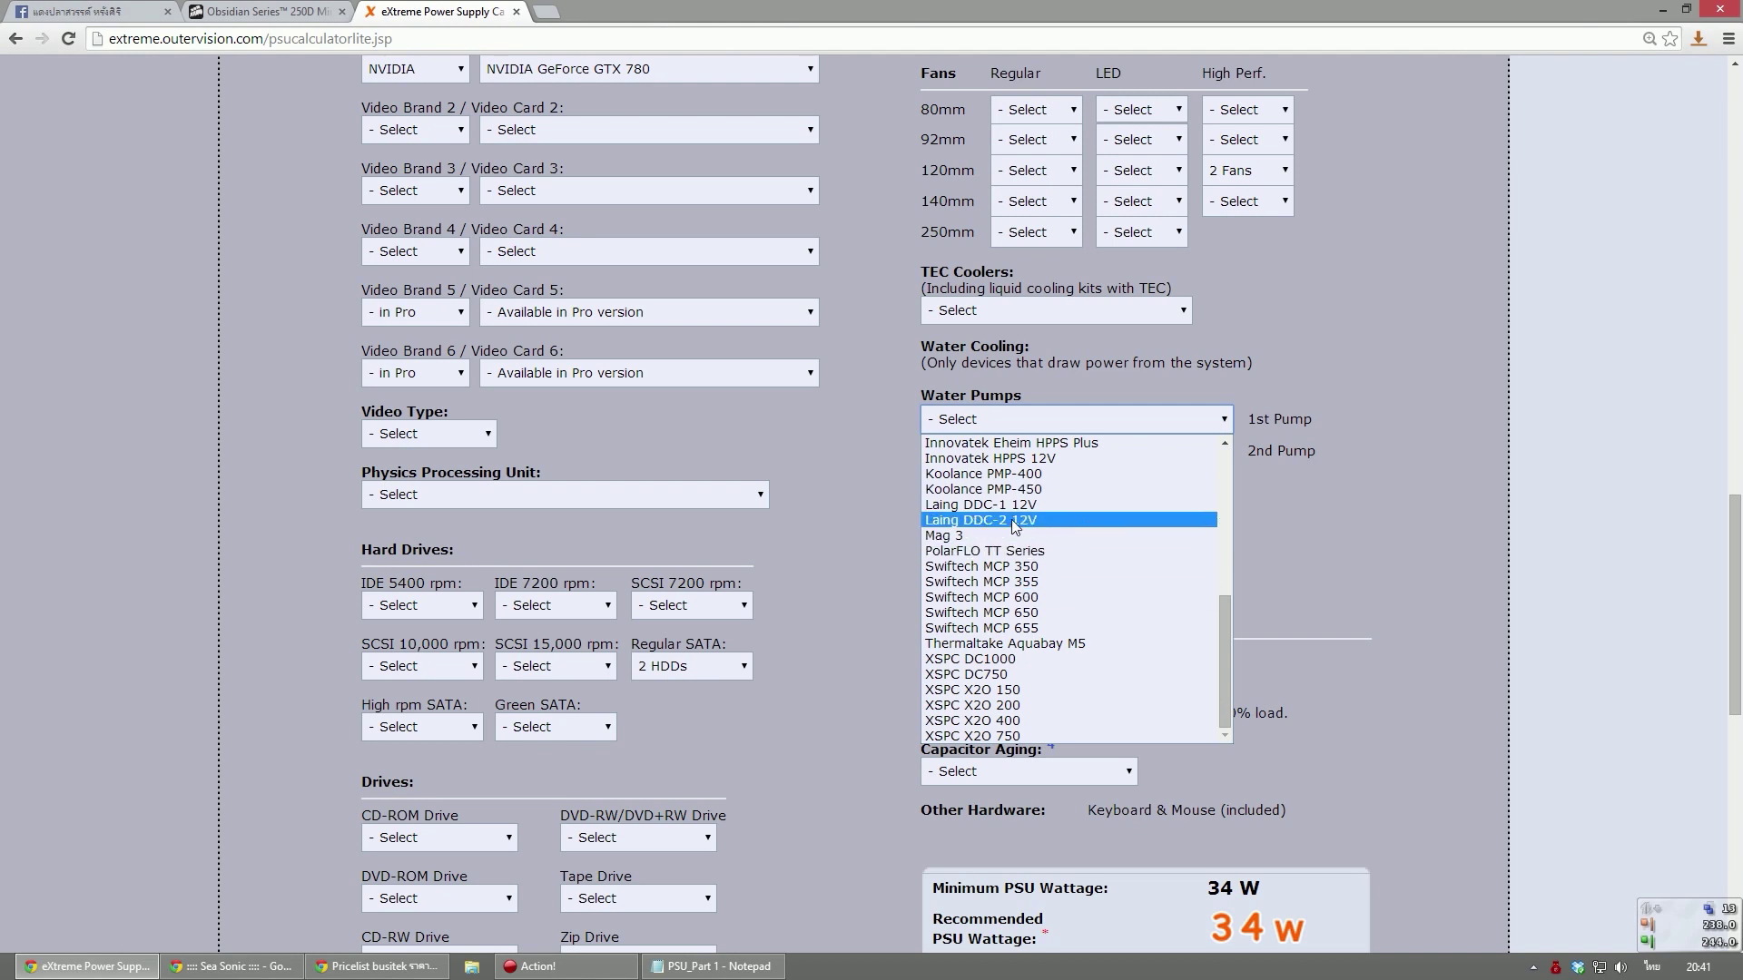
{"action": "left_click", "coordinate": [839, 465]}
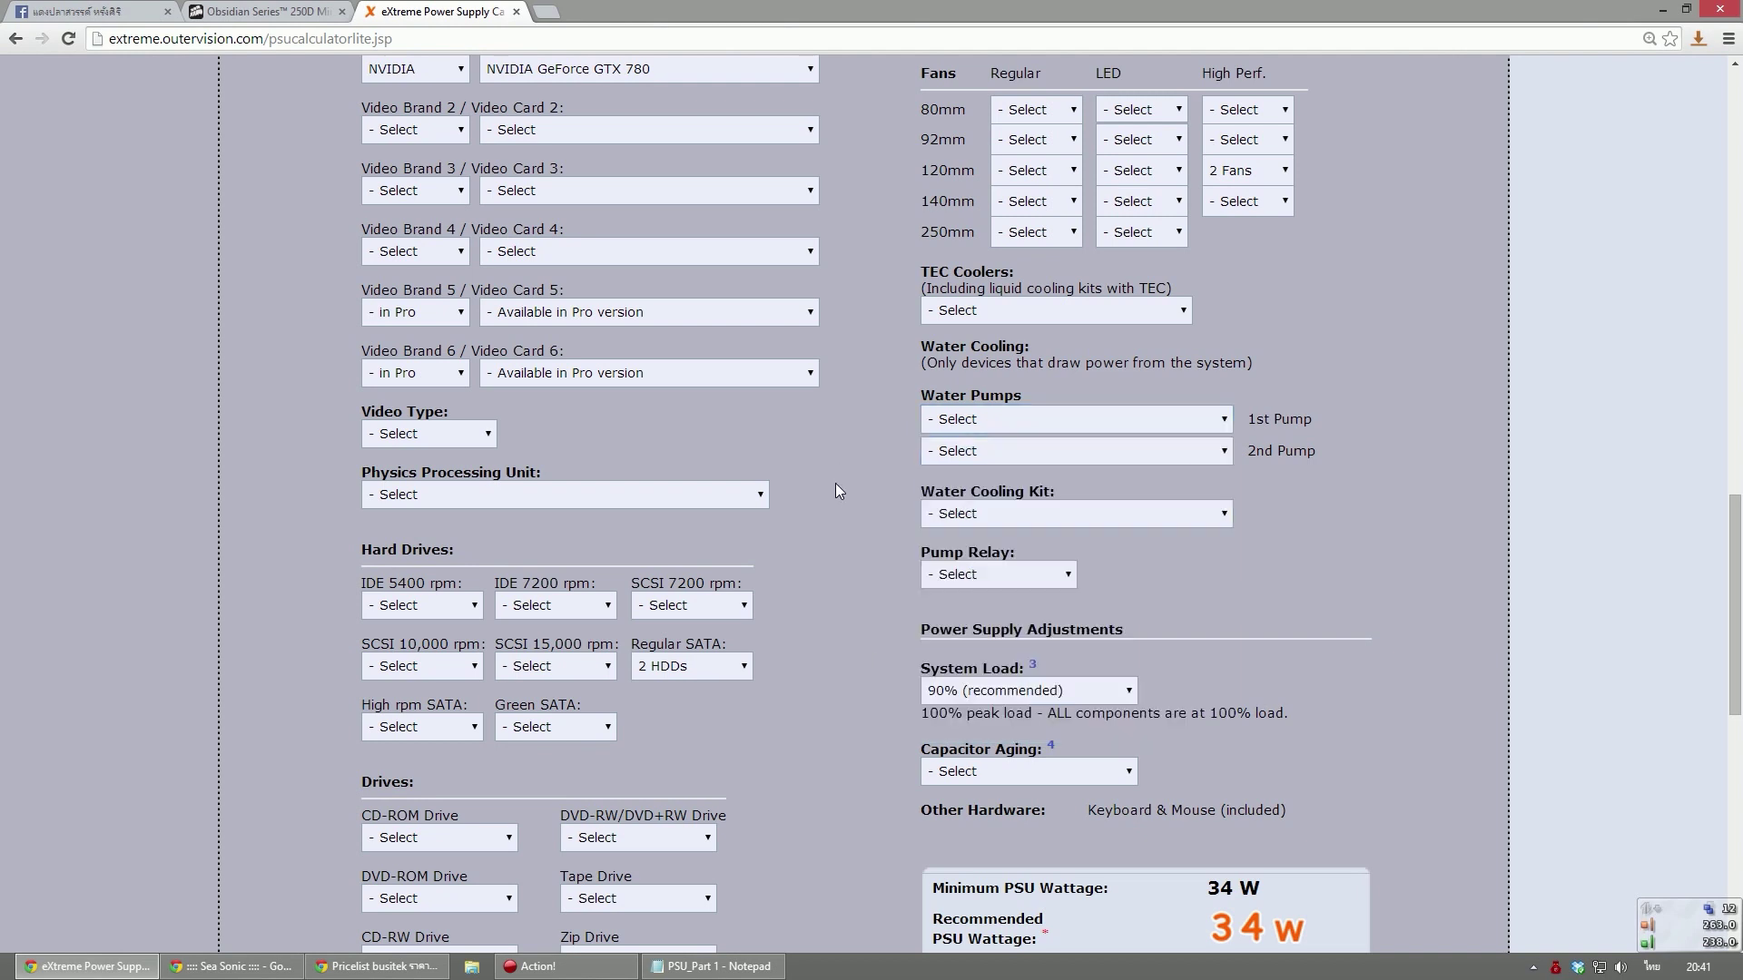
Look through the water cooling kits and choose the Corsair Hydro H100
{"action": "left_click", "coordinate": [1140, 516]}
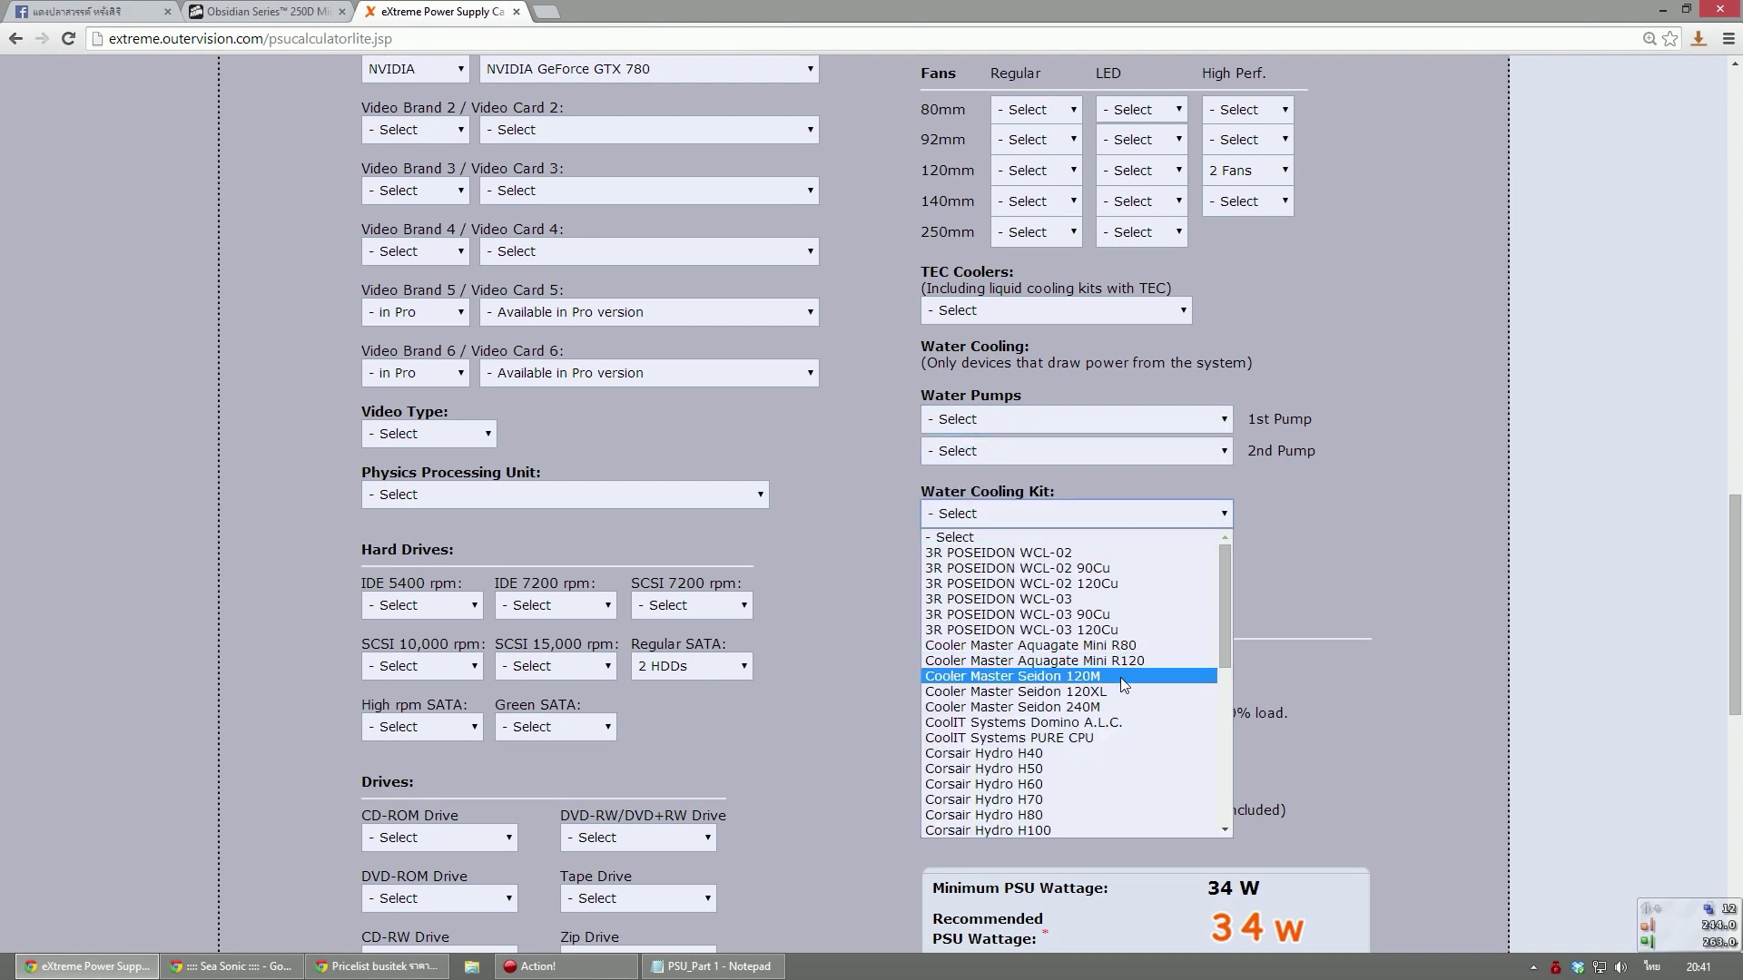
{"action": "scroll", "coordinate": [1044, 682], "scroll_direction": "down", "scroll_amount": 4}
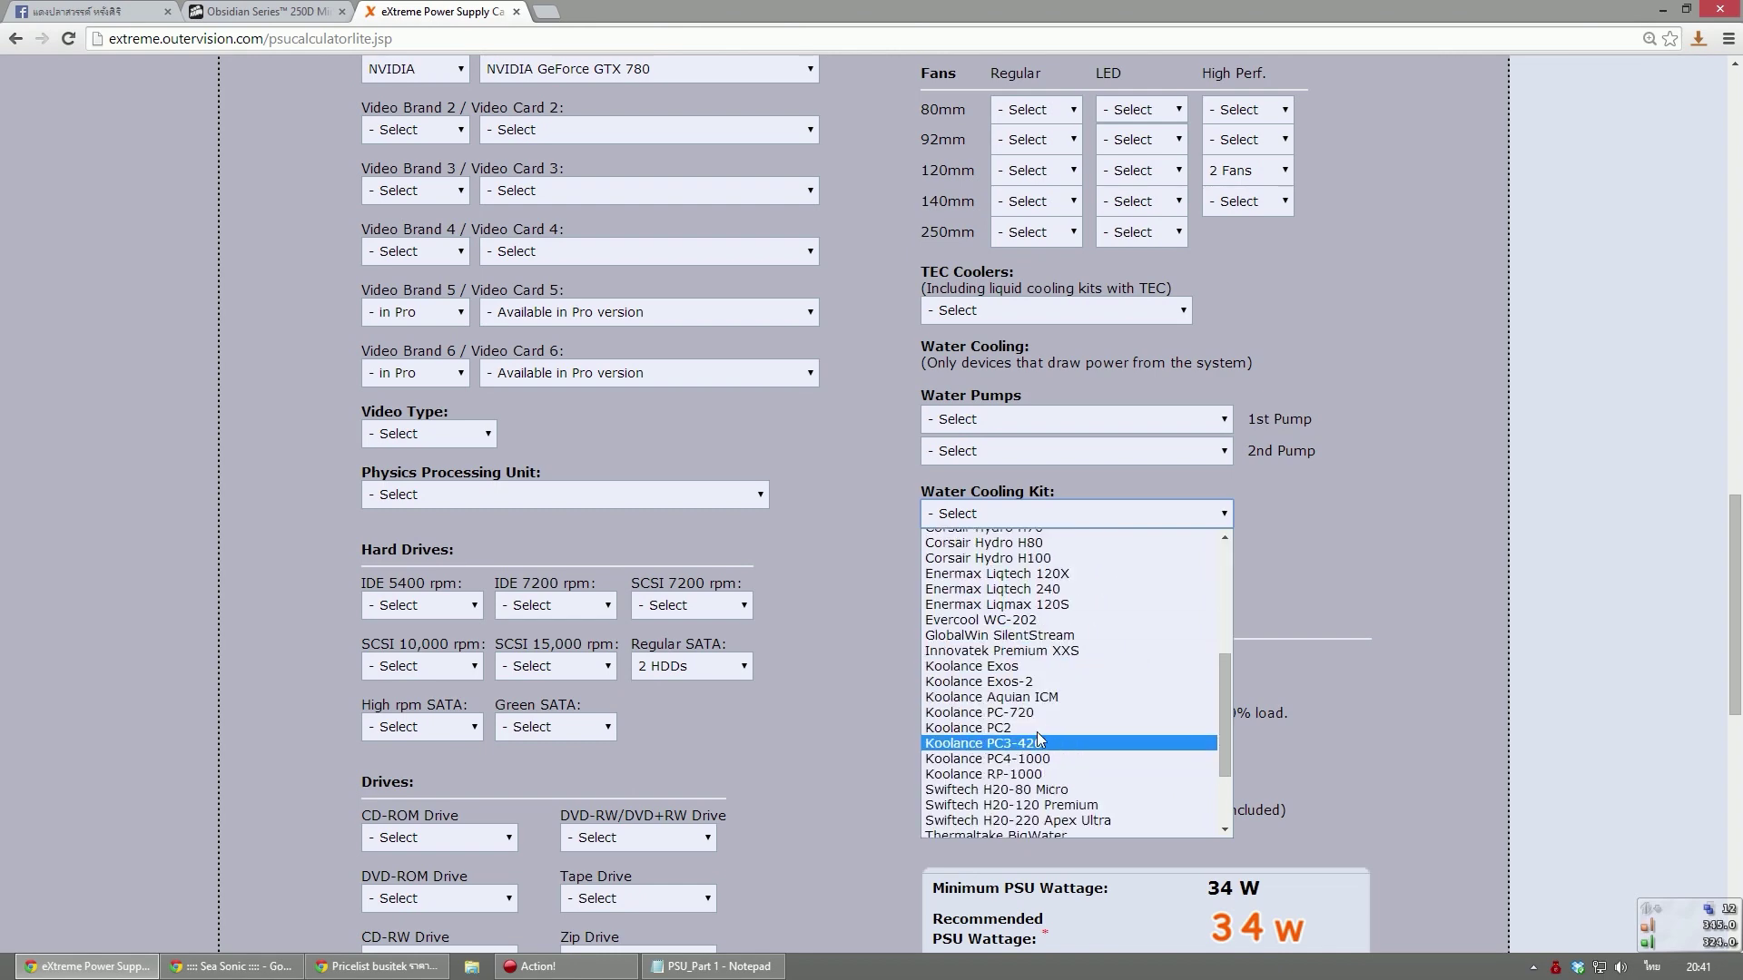
{"action": "scroll", "coordinate": [1025, 654], "scroll_direction": "down", "scroll_amount": 4}
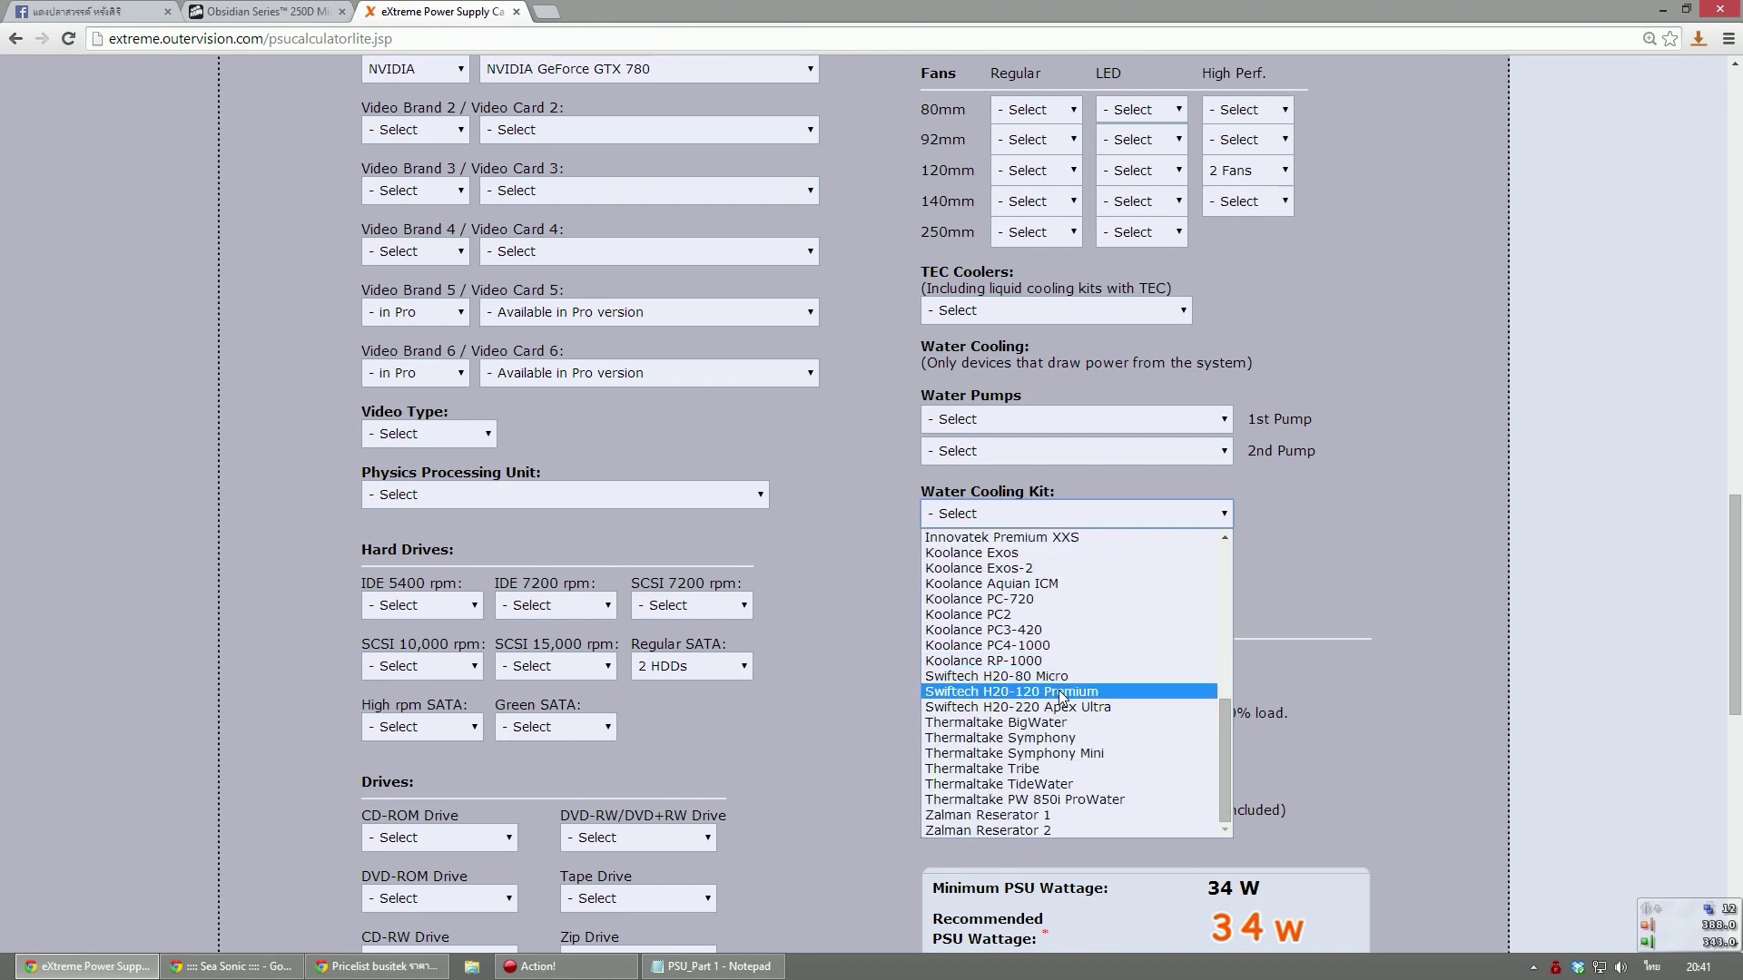
{"action": "scroll", "coordinate": [1048, 762], "scroll_direction": "up", "scroll_amount": 6}
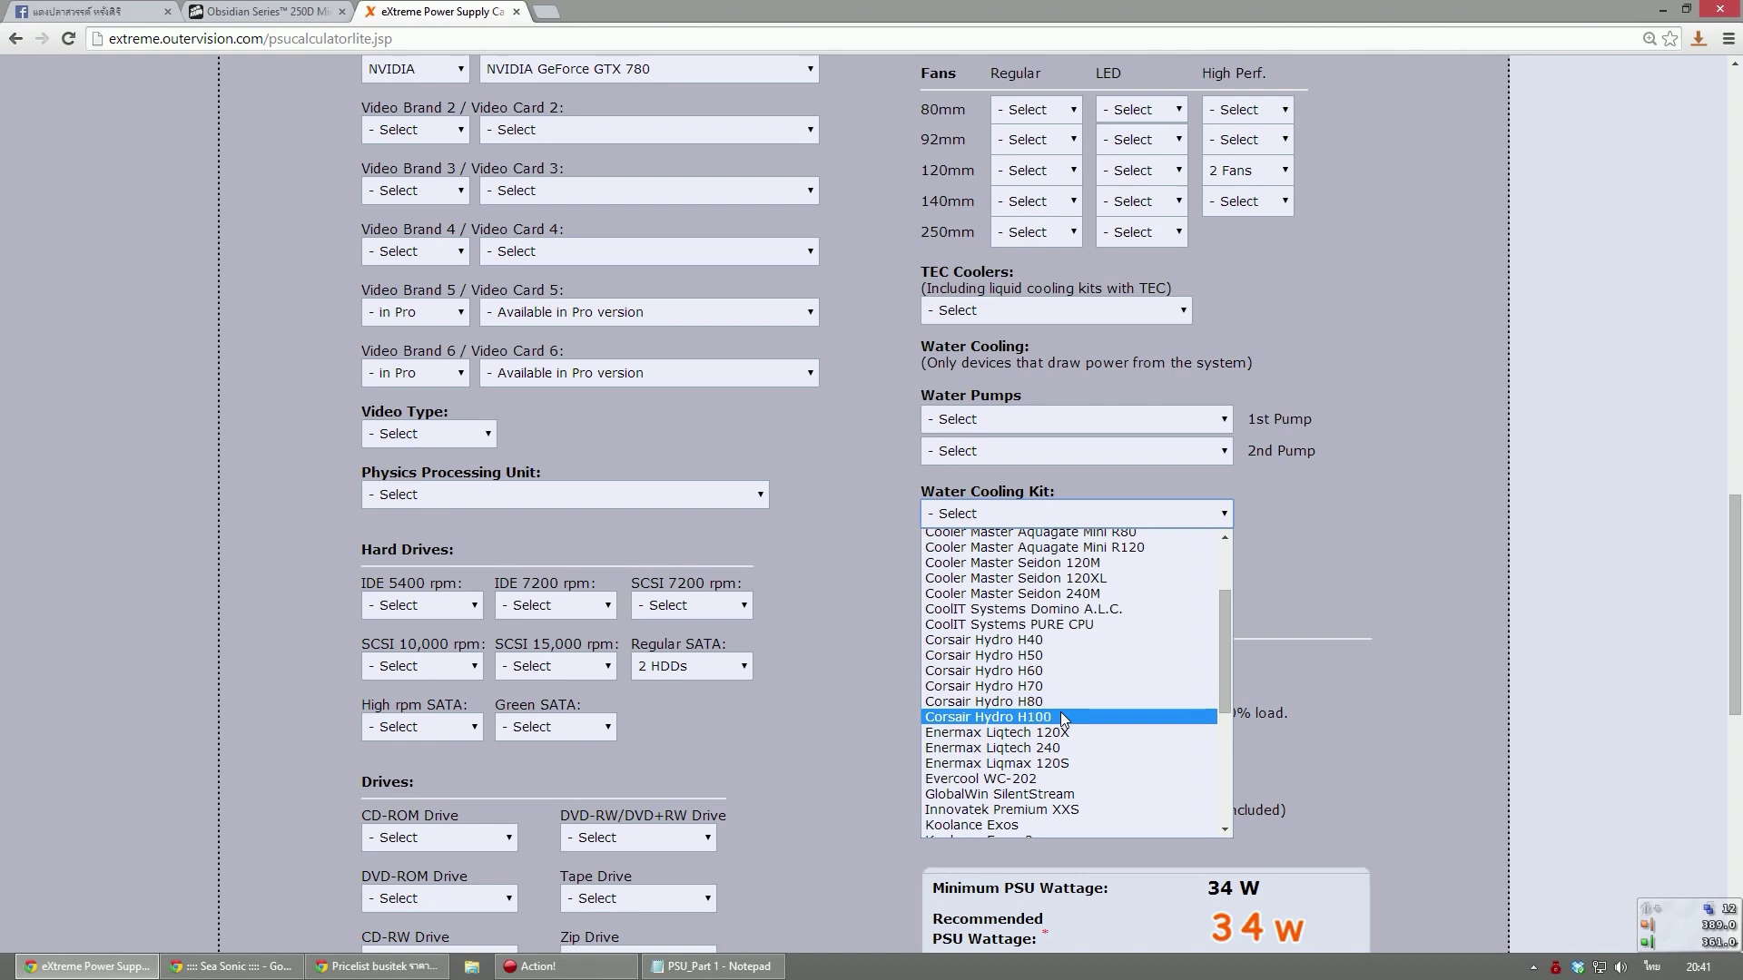
{"action": "left_click", "coordinate": [1053, 717]}
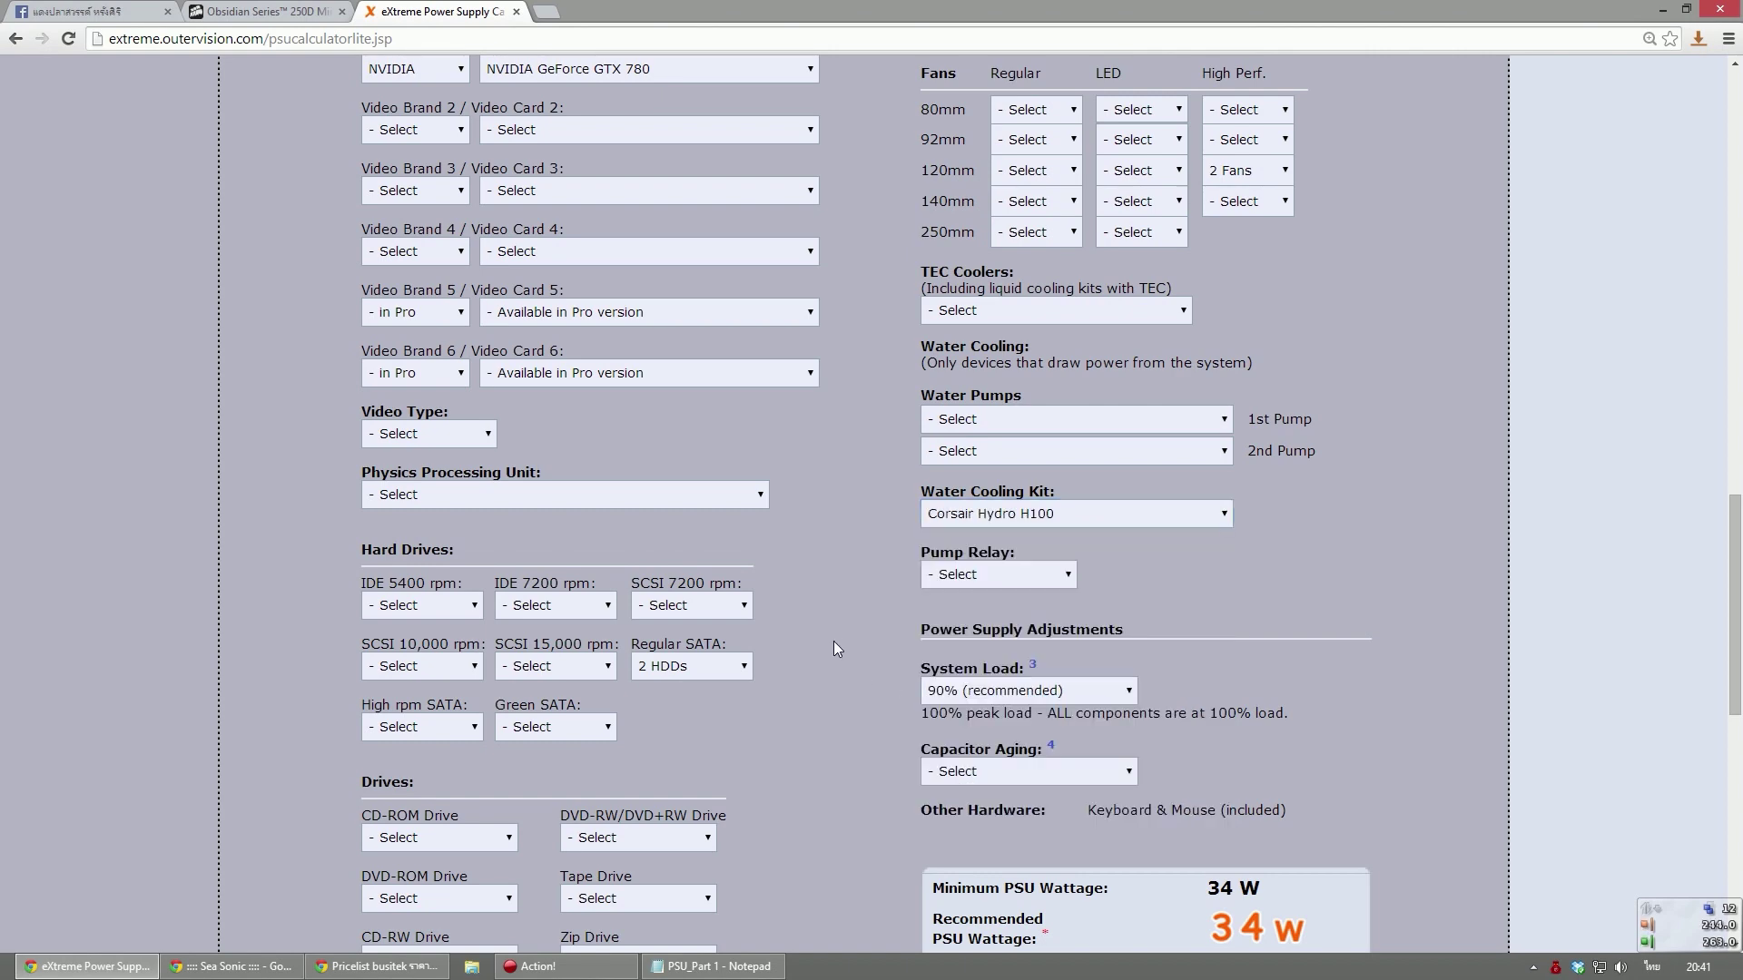
Calculate the build's power needs and review the minimum and recommended PSU wattage
{"action": "scroll", "coordinate": [835, 645], "scroll_direction": "down", "scroll_amount": 2}
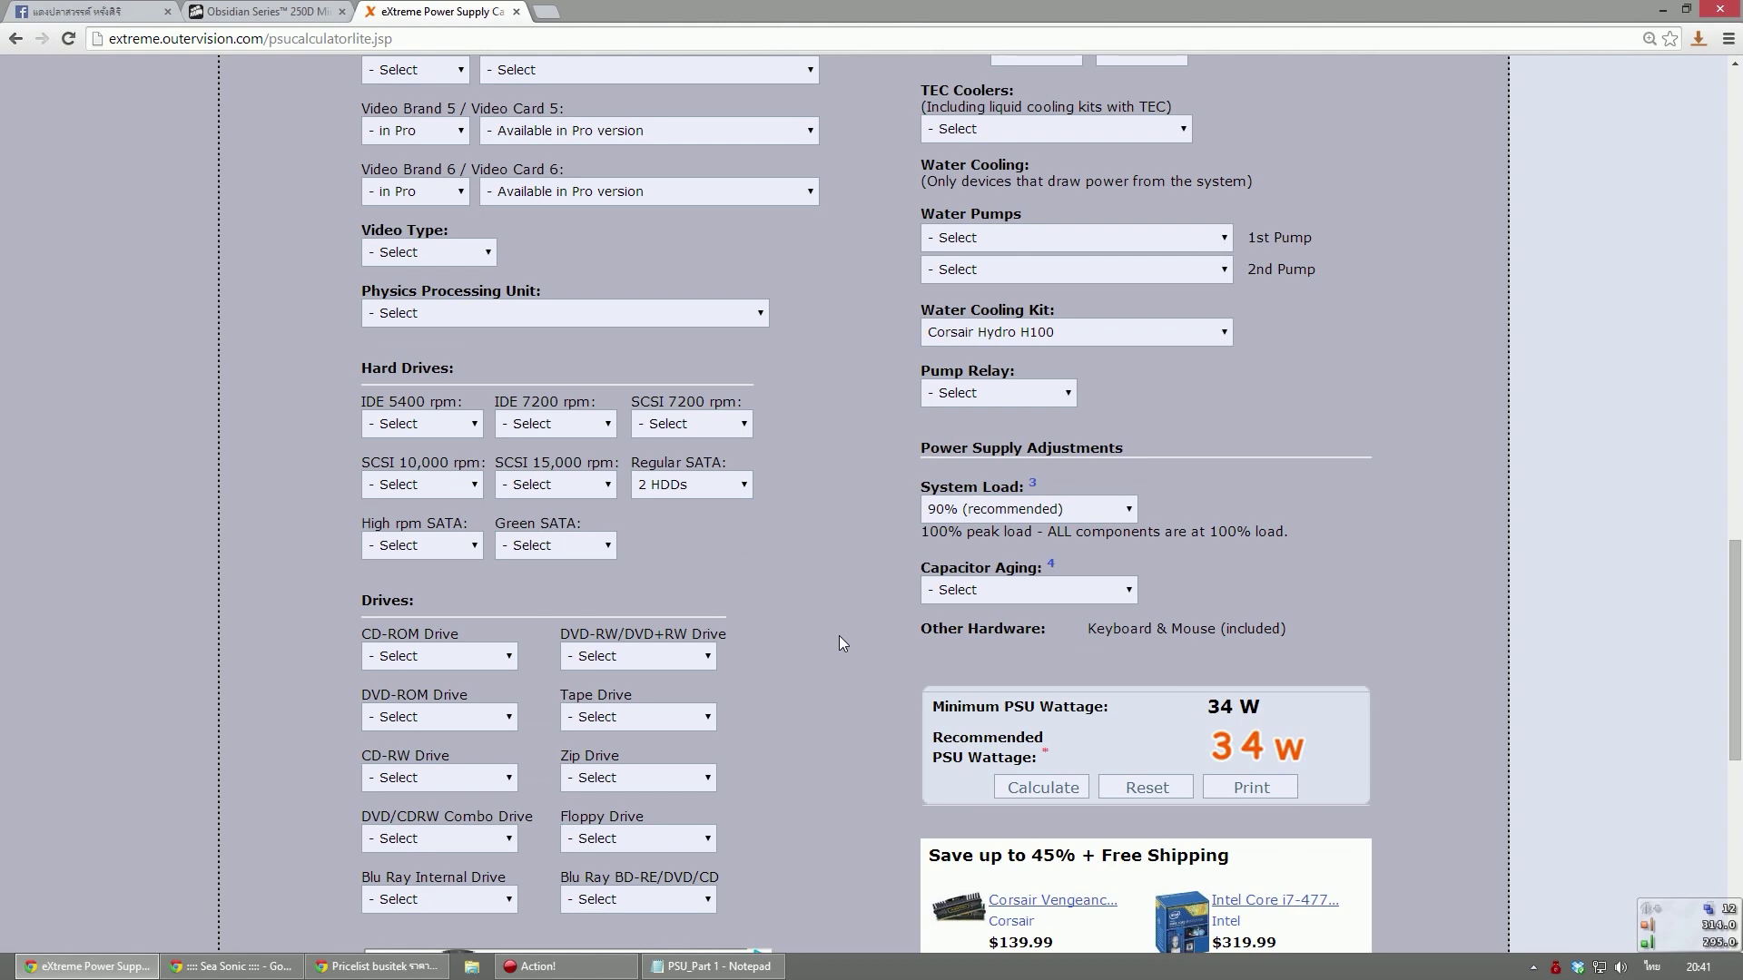
{"action": "left_click", "coordinate": [1039, 786]}
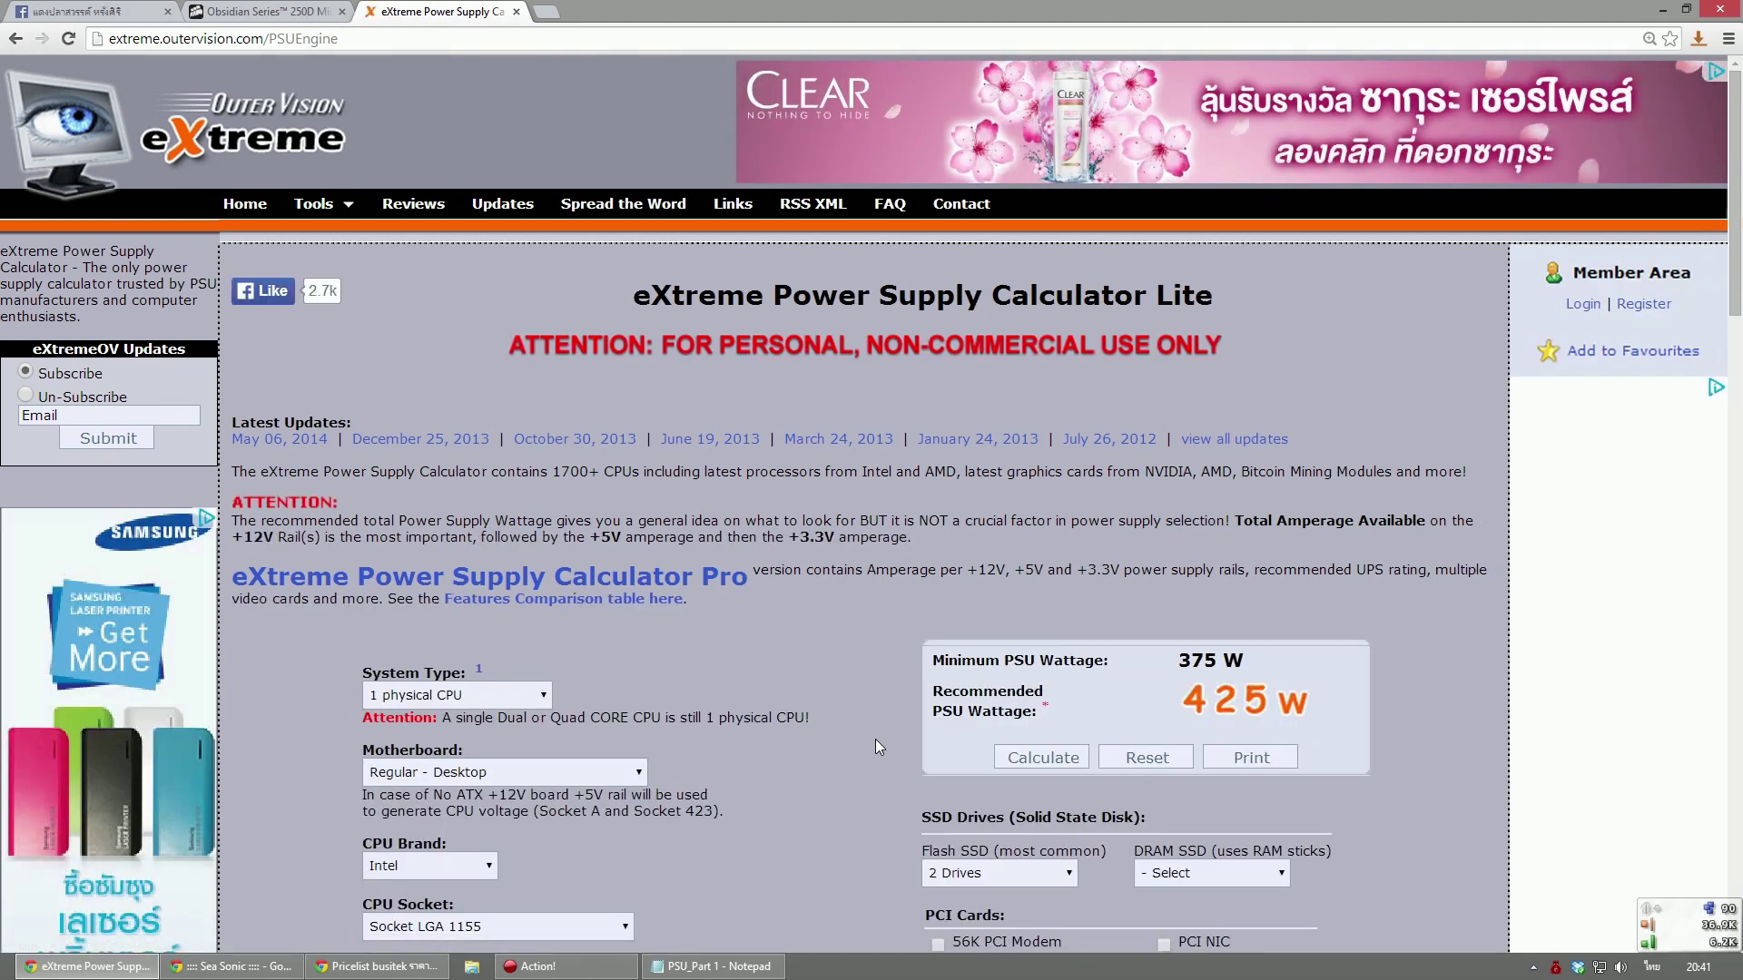
{"action": "scroll", "coordinate": [1180, 590], "scroll_direction": "down", "scroll_amount": 2}
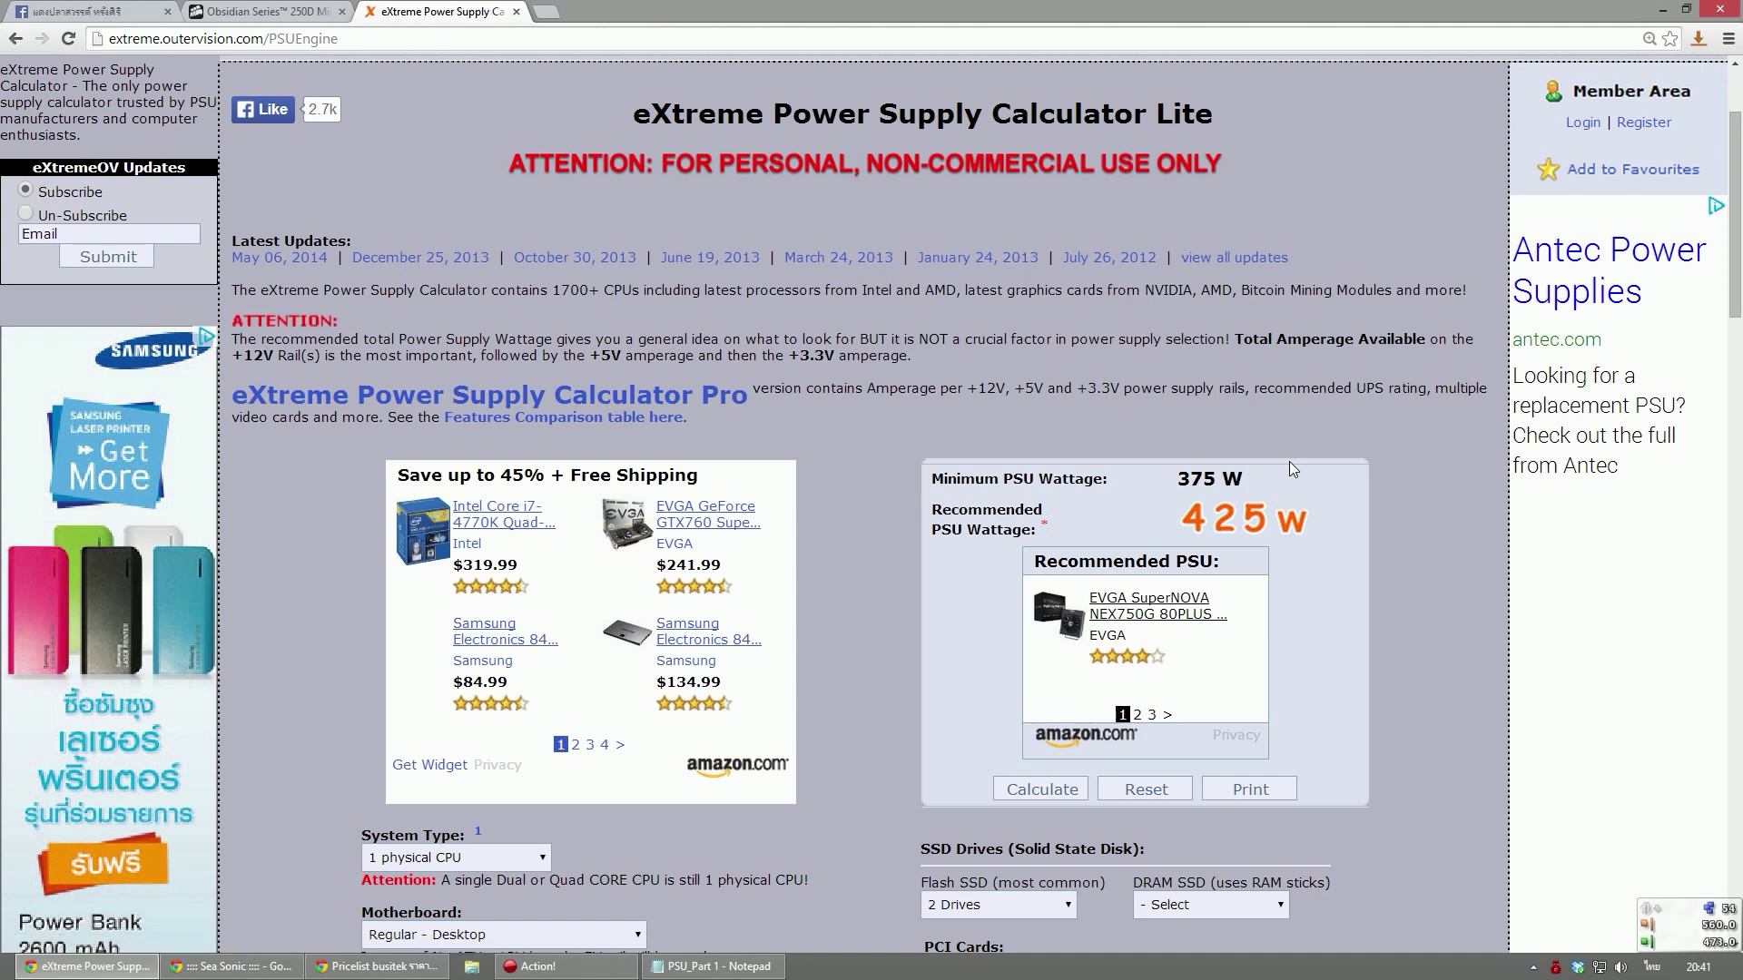
{"action": "left_click_drag", "start_coordinate": [1265, 470], "coordinate": [937, 493]}
{"action": "left_click_drag", "start_coordinate": [1180, 481], "coordinate": [1251, 473]}
{"action": "left_click", "coordinate": [1252, 473]}
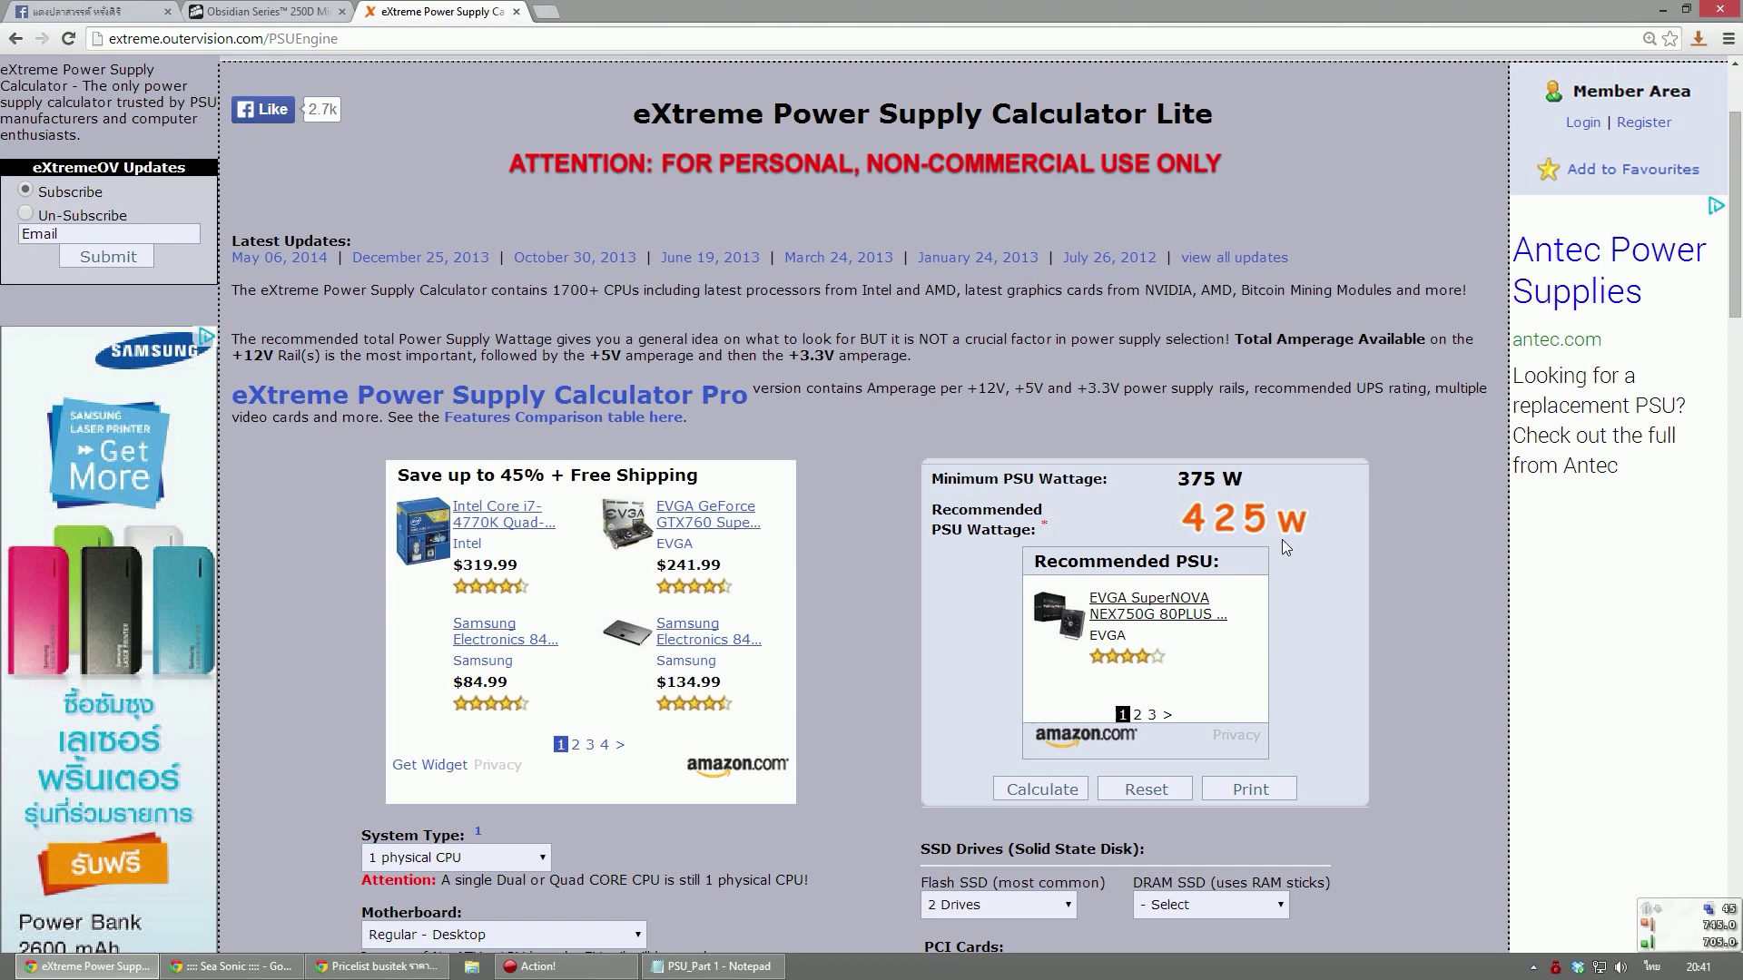
Switch to the PSU_Part 1 notes in Notepad and highlight the buying section covering brand, size, features, wattage and price
{"action": "left_click", "coordinate": [717, 966]}
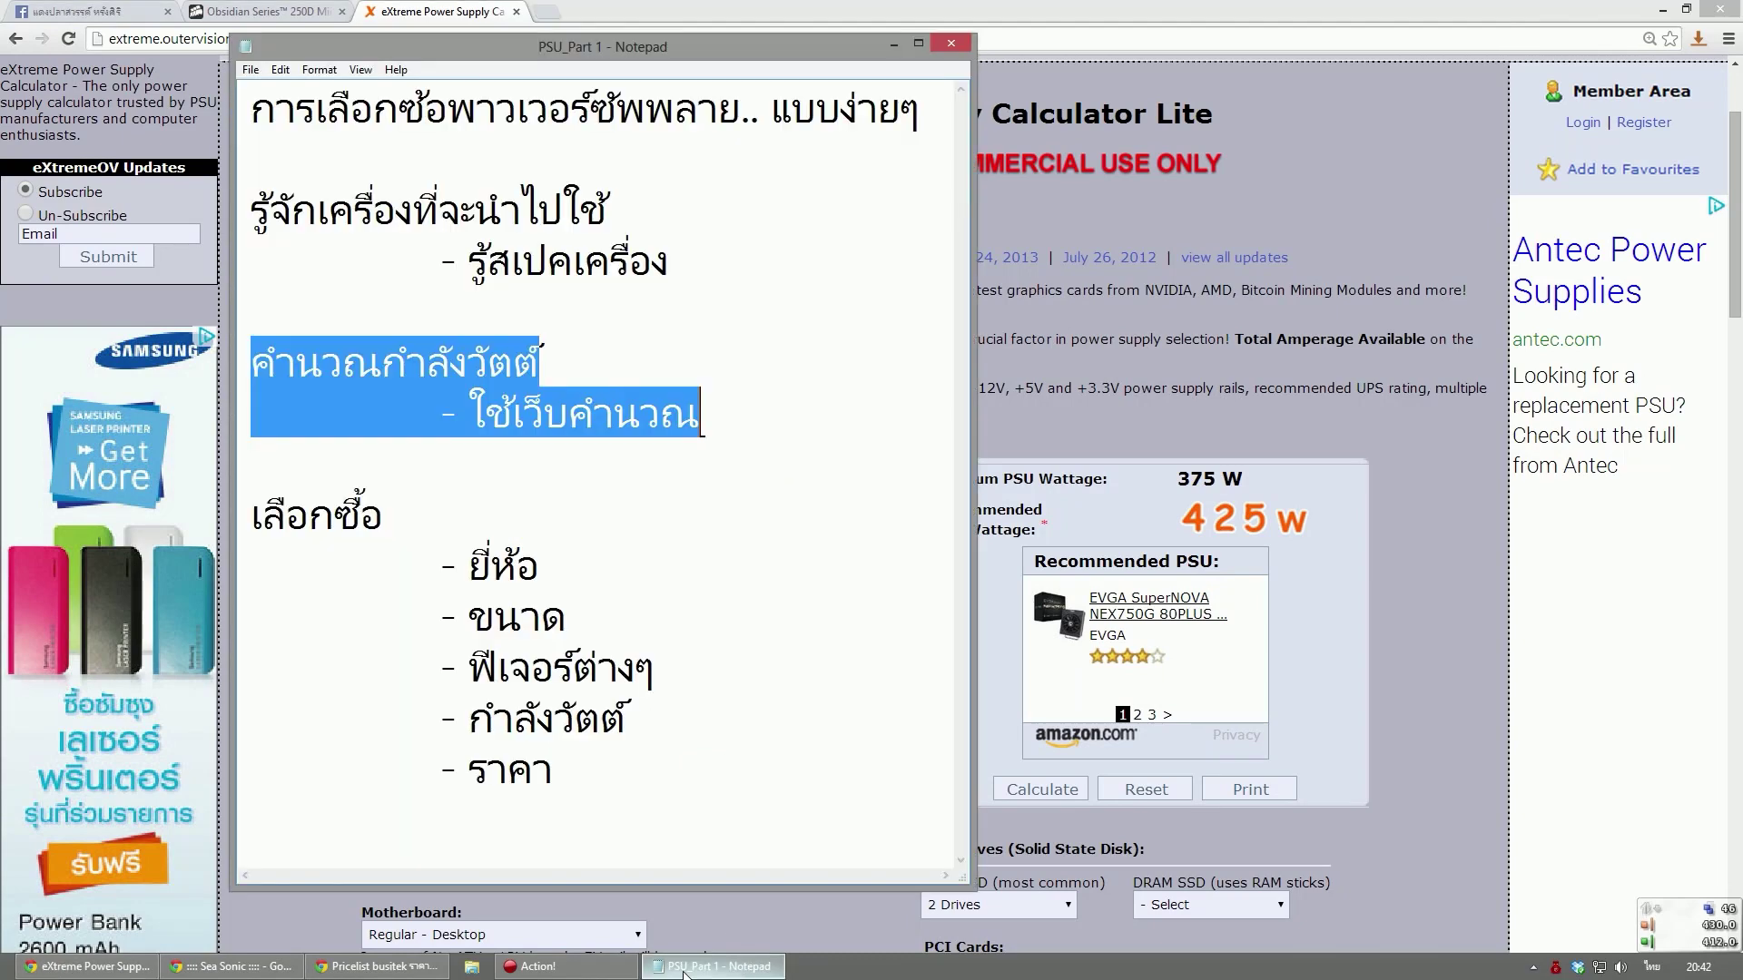
{"action": "left_click", "coordinate": [373, 584]}
{"action": "left_click_drag", "start_coordinate": [253, 518], "coordinate": [596, 754]}
{"action": "left_click", "coordinate": [596, 763]}
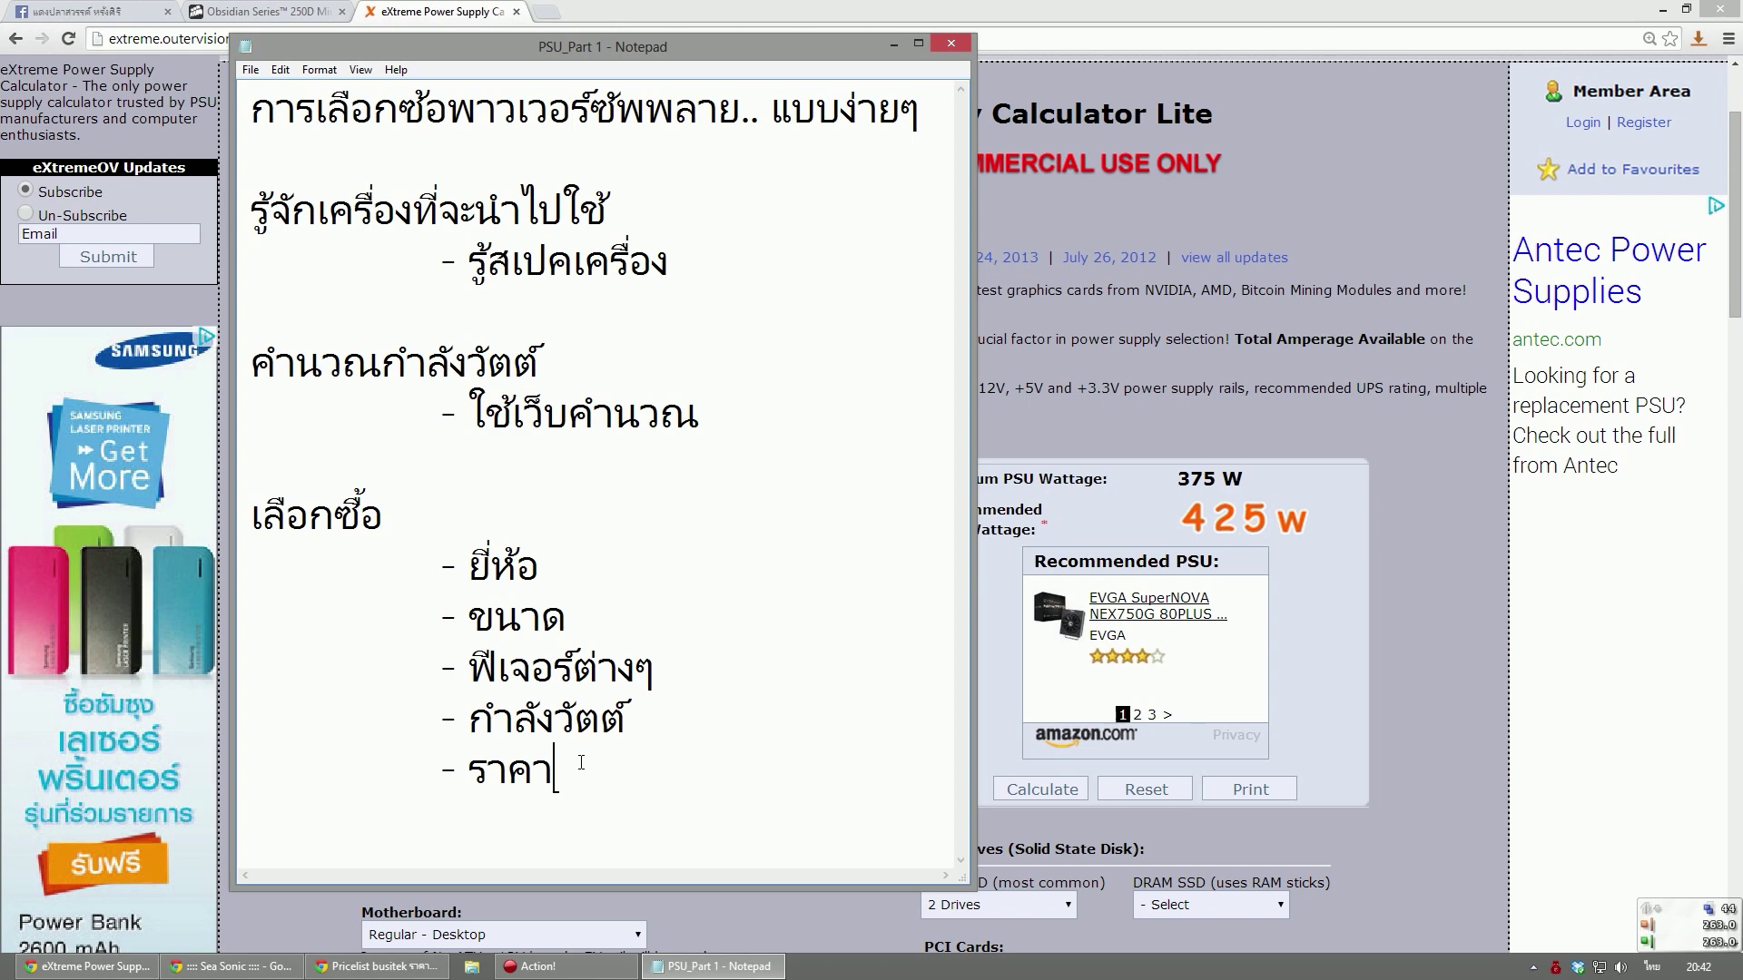
Switch to Chrome and look through the power supply pages of Seasonic, FSP, Cooler Master, Corsair, XFX, EVGA, Enermax, Antec, SilverStone and Thermaltake
{"action": "left_click", "coordinate": [229, 966]}
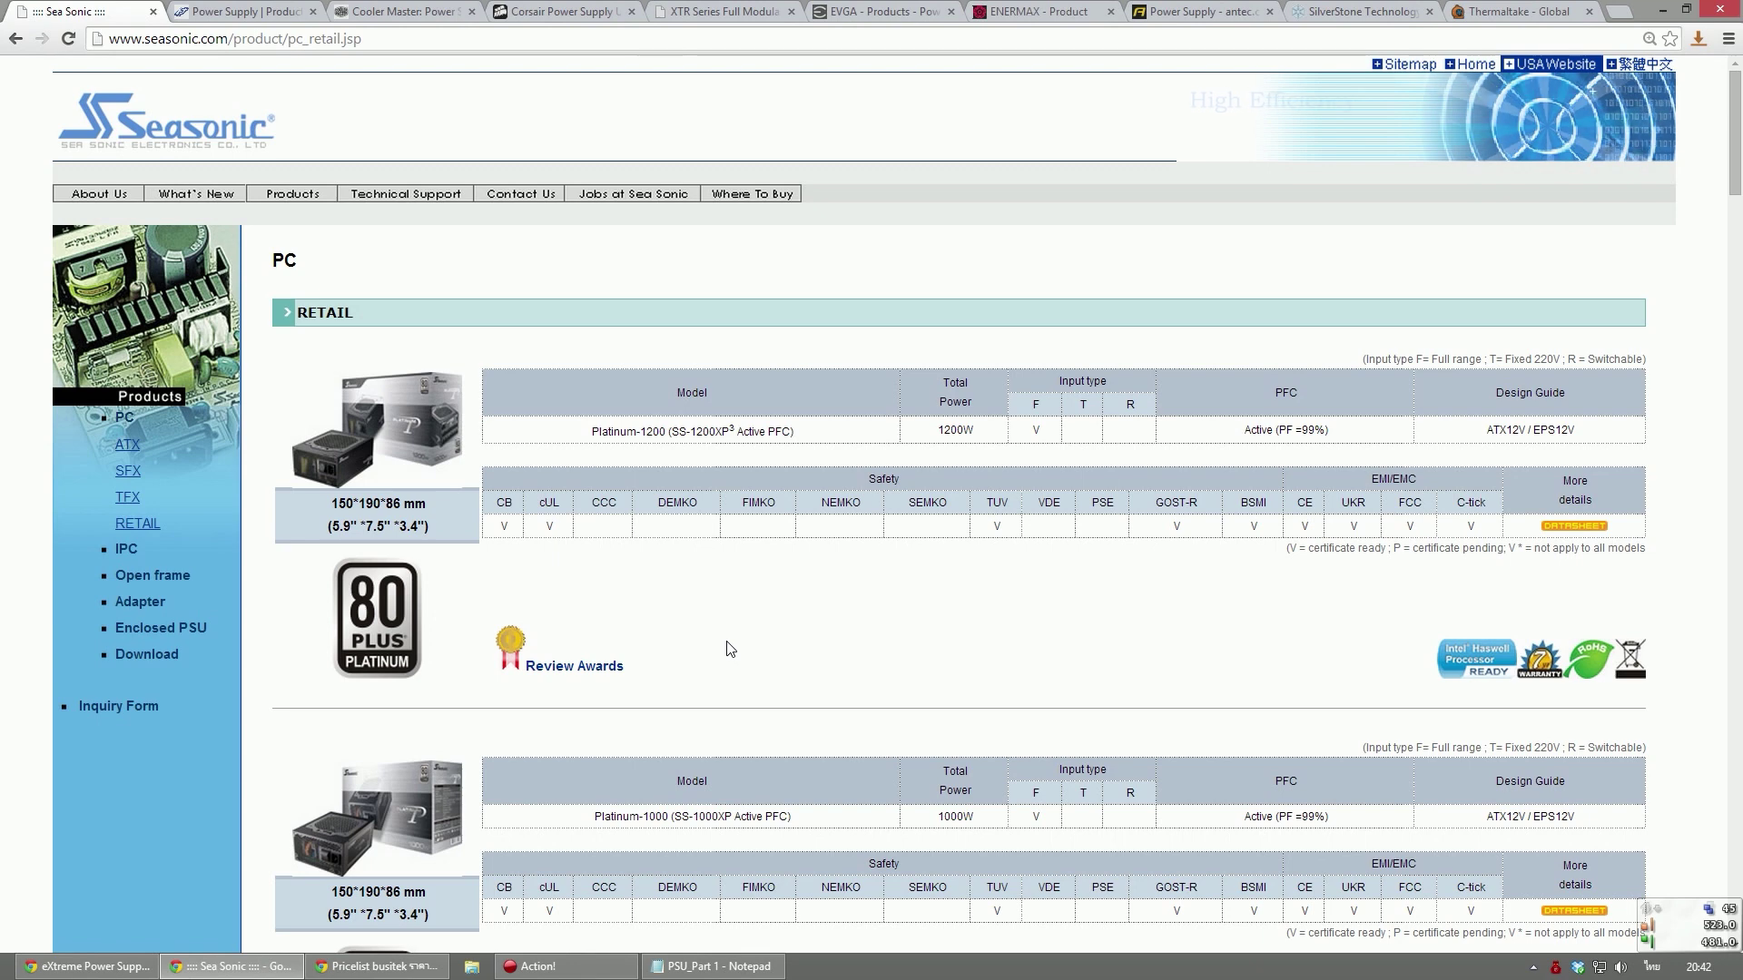
{"action": "left_click", "coordinate": [245, 11]}
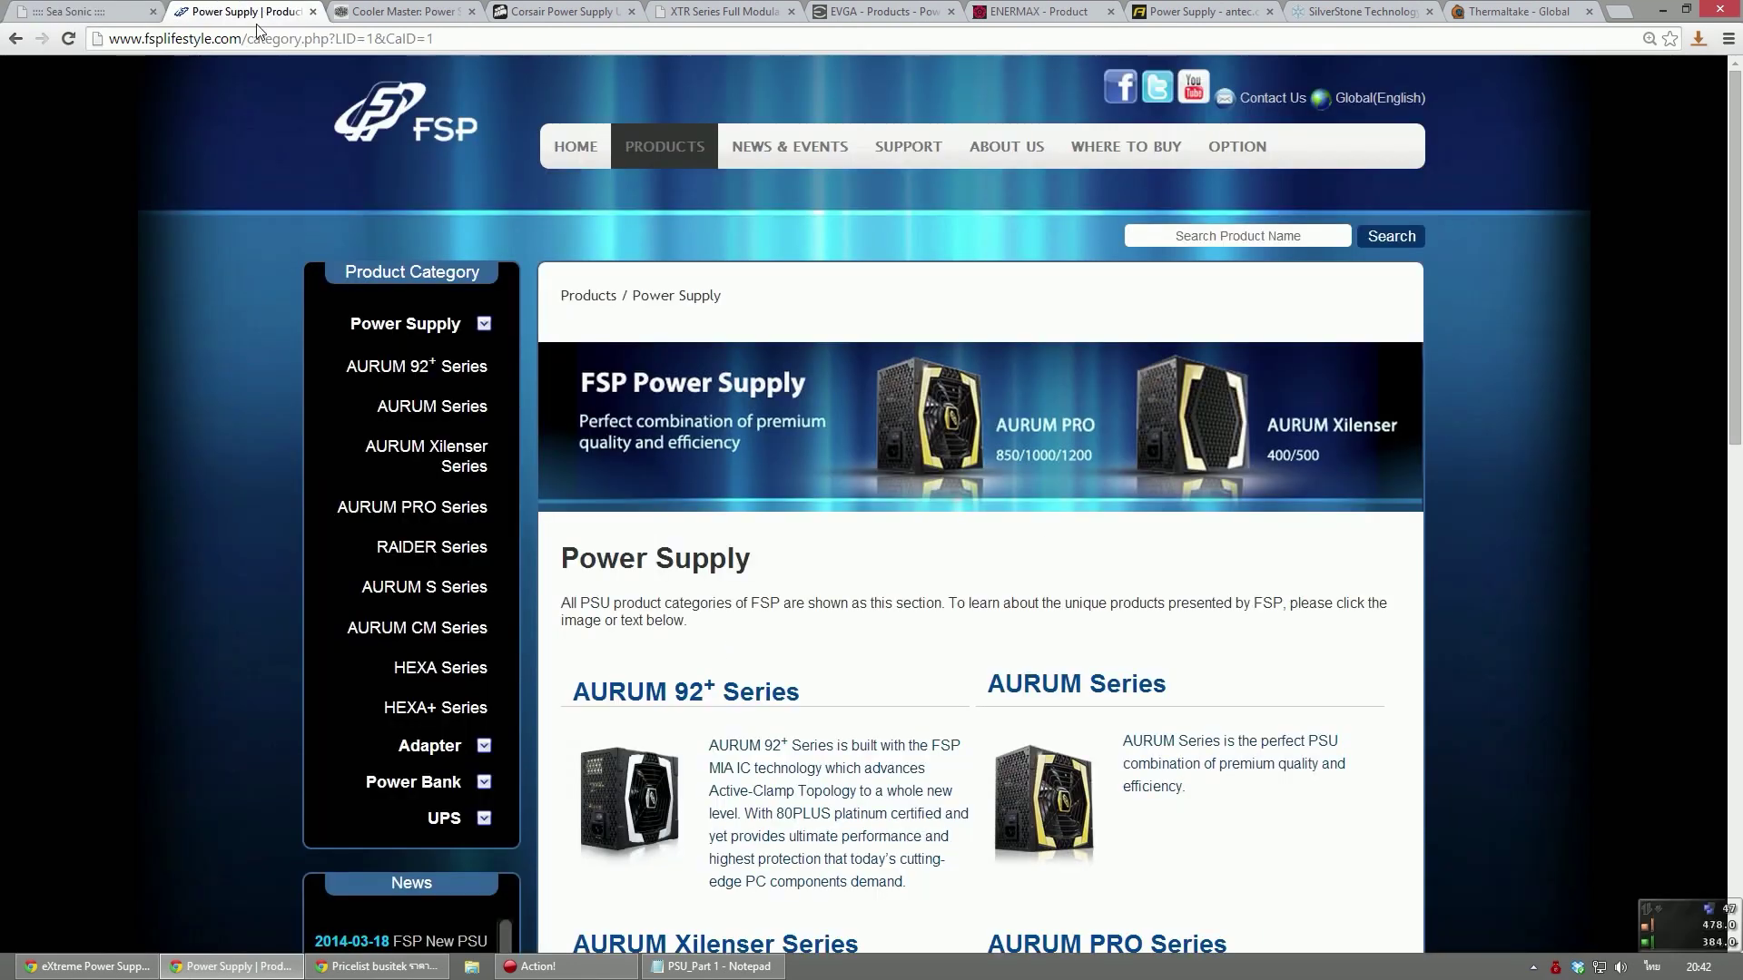
{"action": "left_click", "coordinate": [423, 11]}
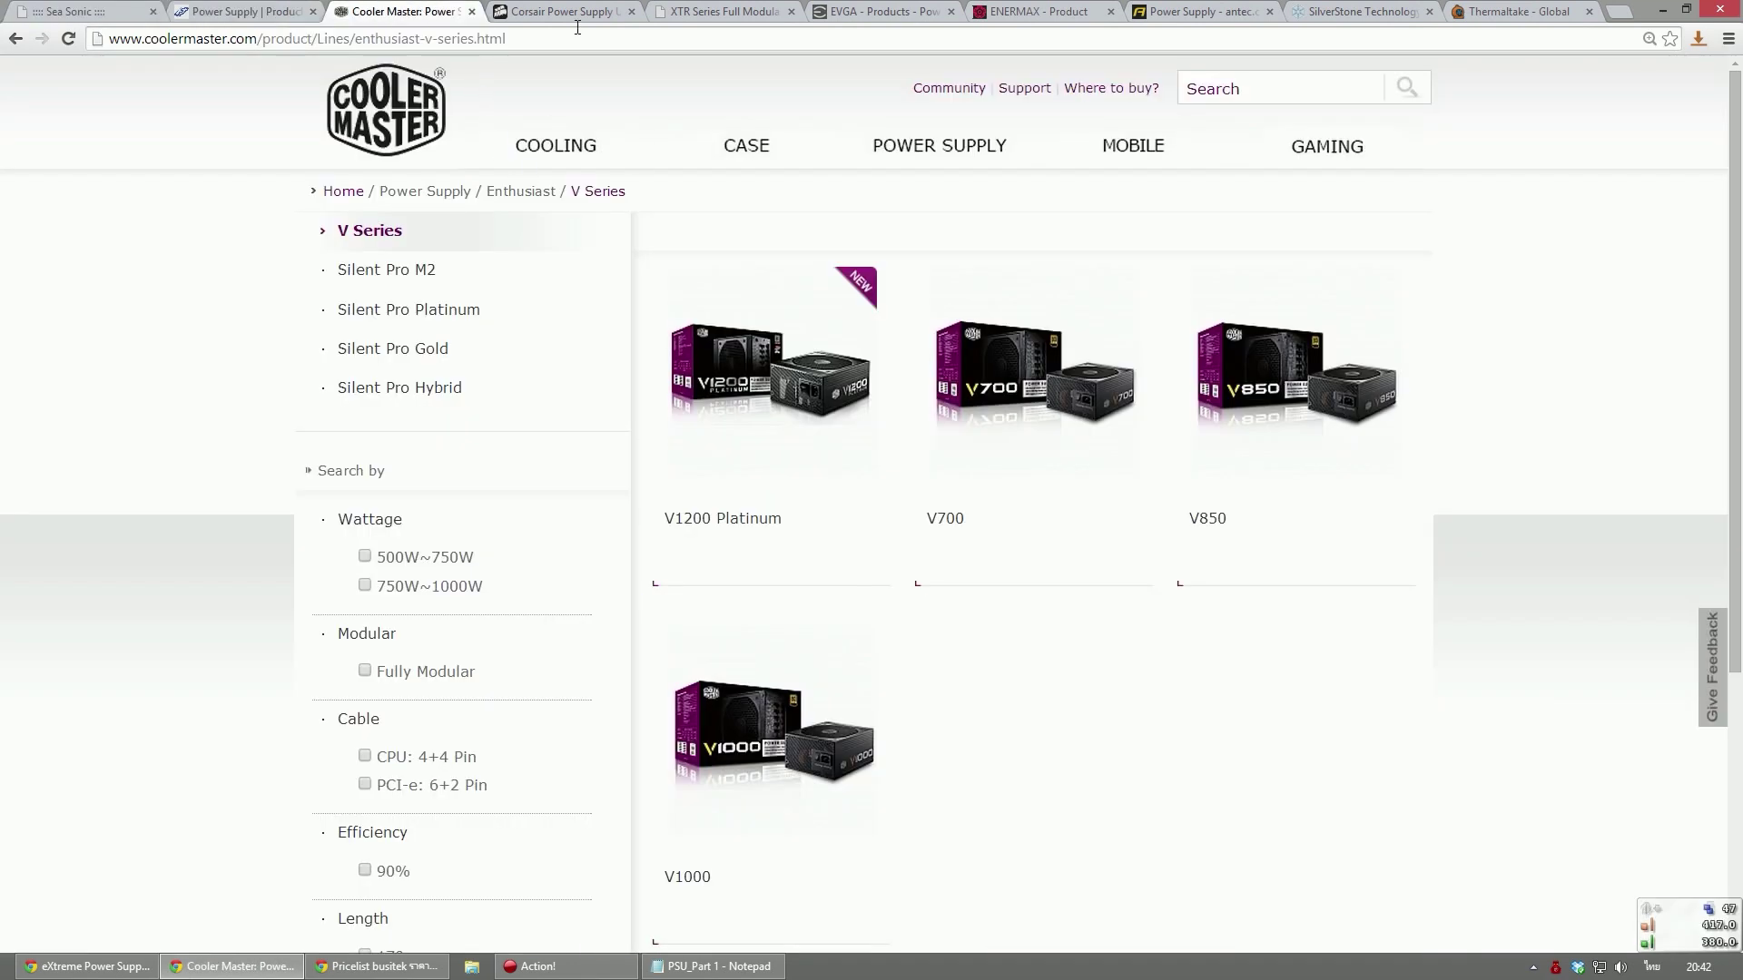
{"action": "left_click", "coordinate": [567, 11]}
{"action": "left_click", "coordinate": [731, 9]}
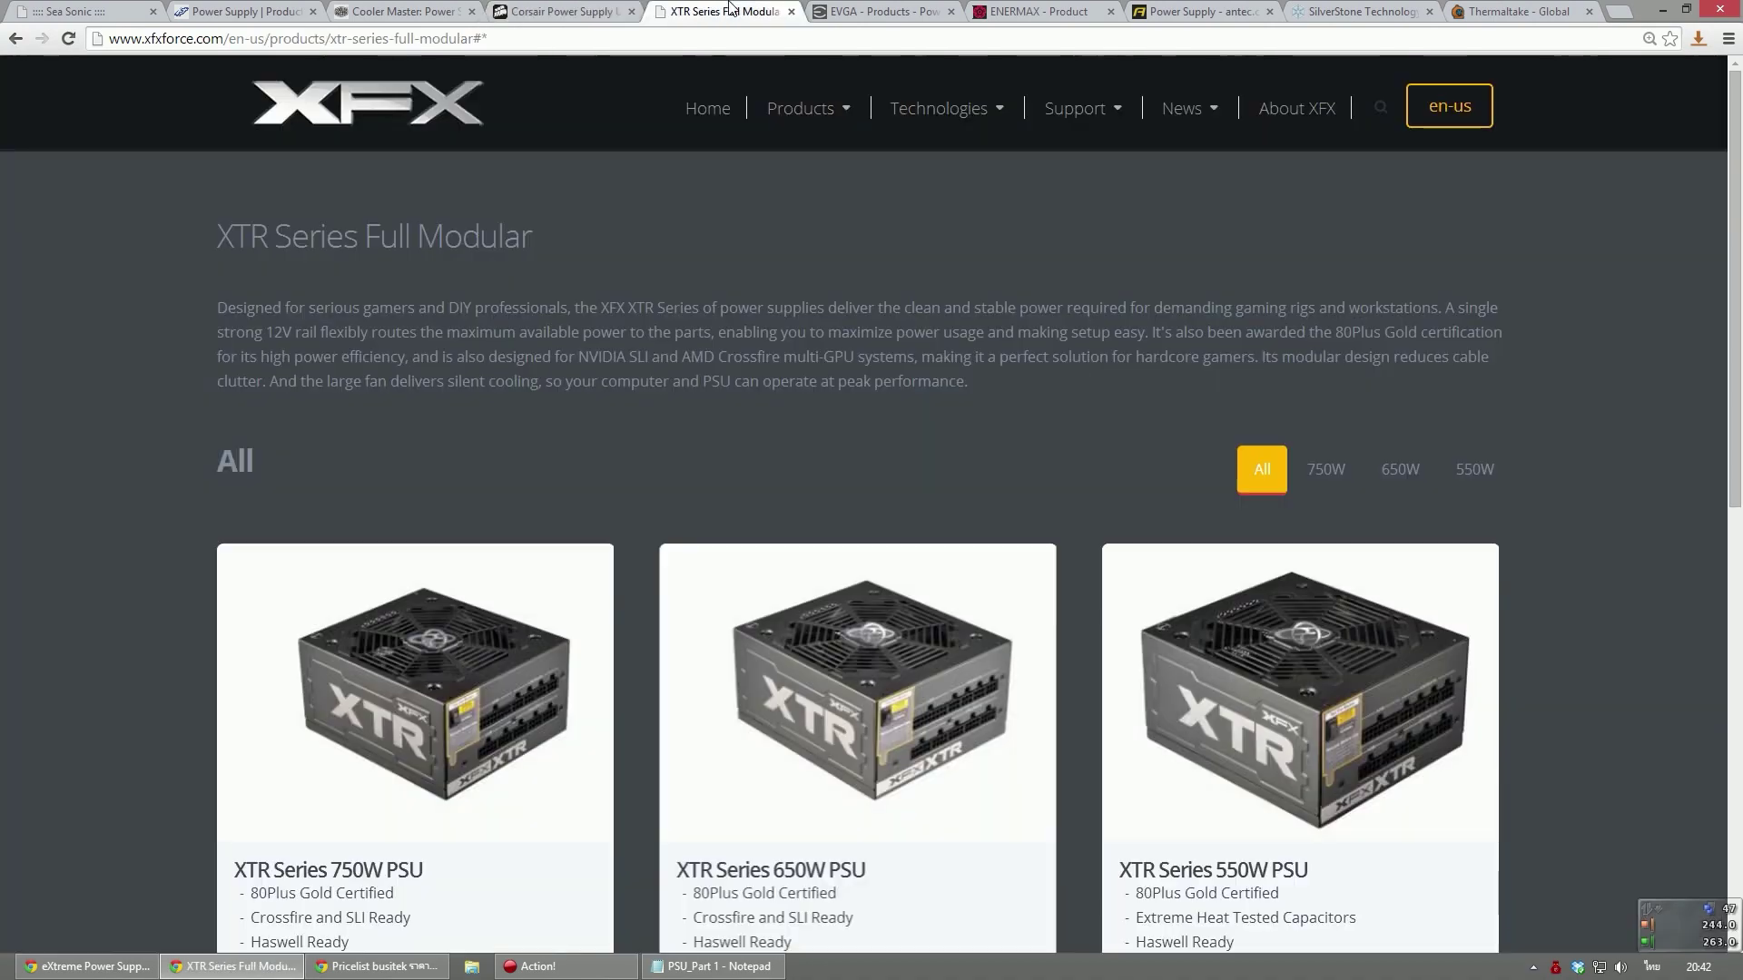
{"action": "left_click", "coordinate": [892, 11]}
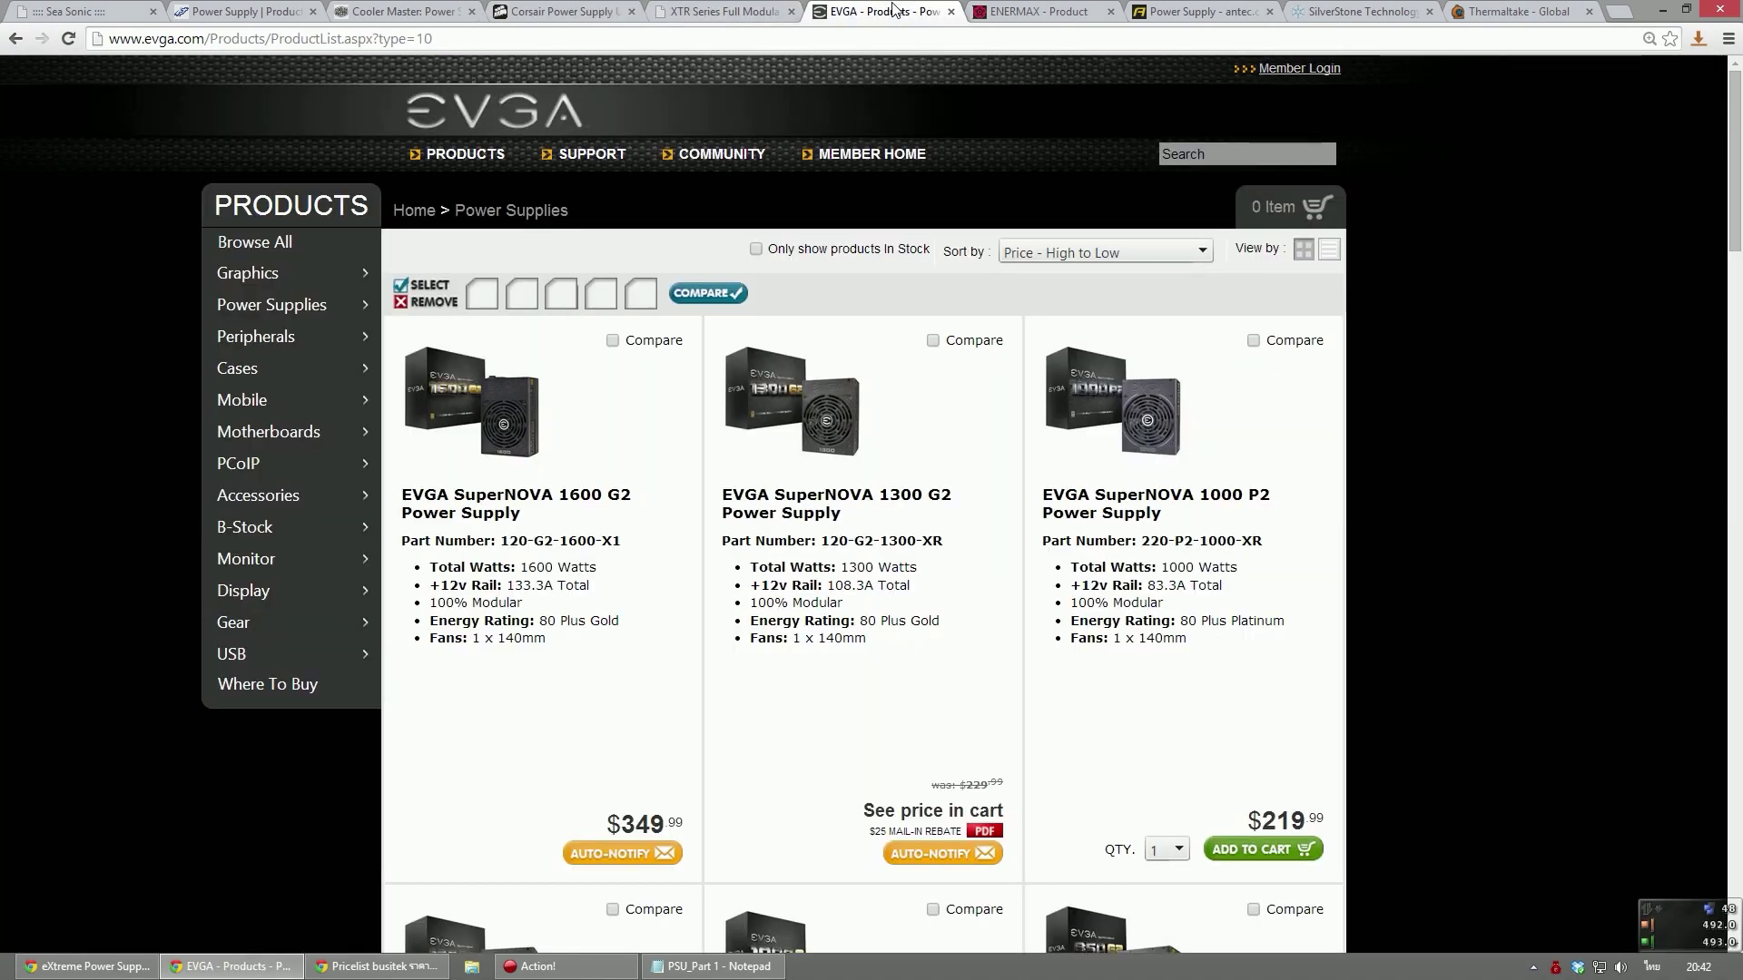
{"action": "left_click", "coordinate": [1044, 11]}
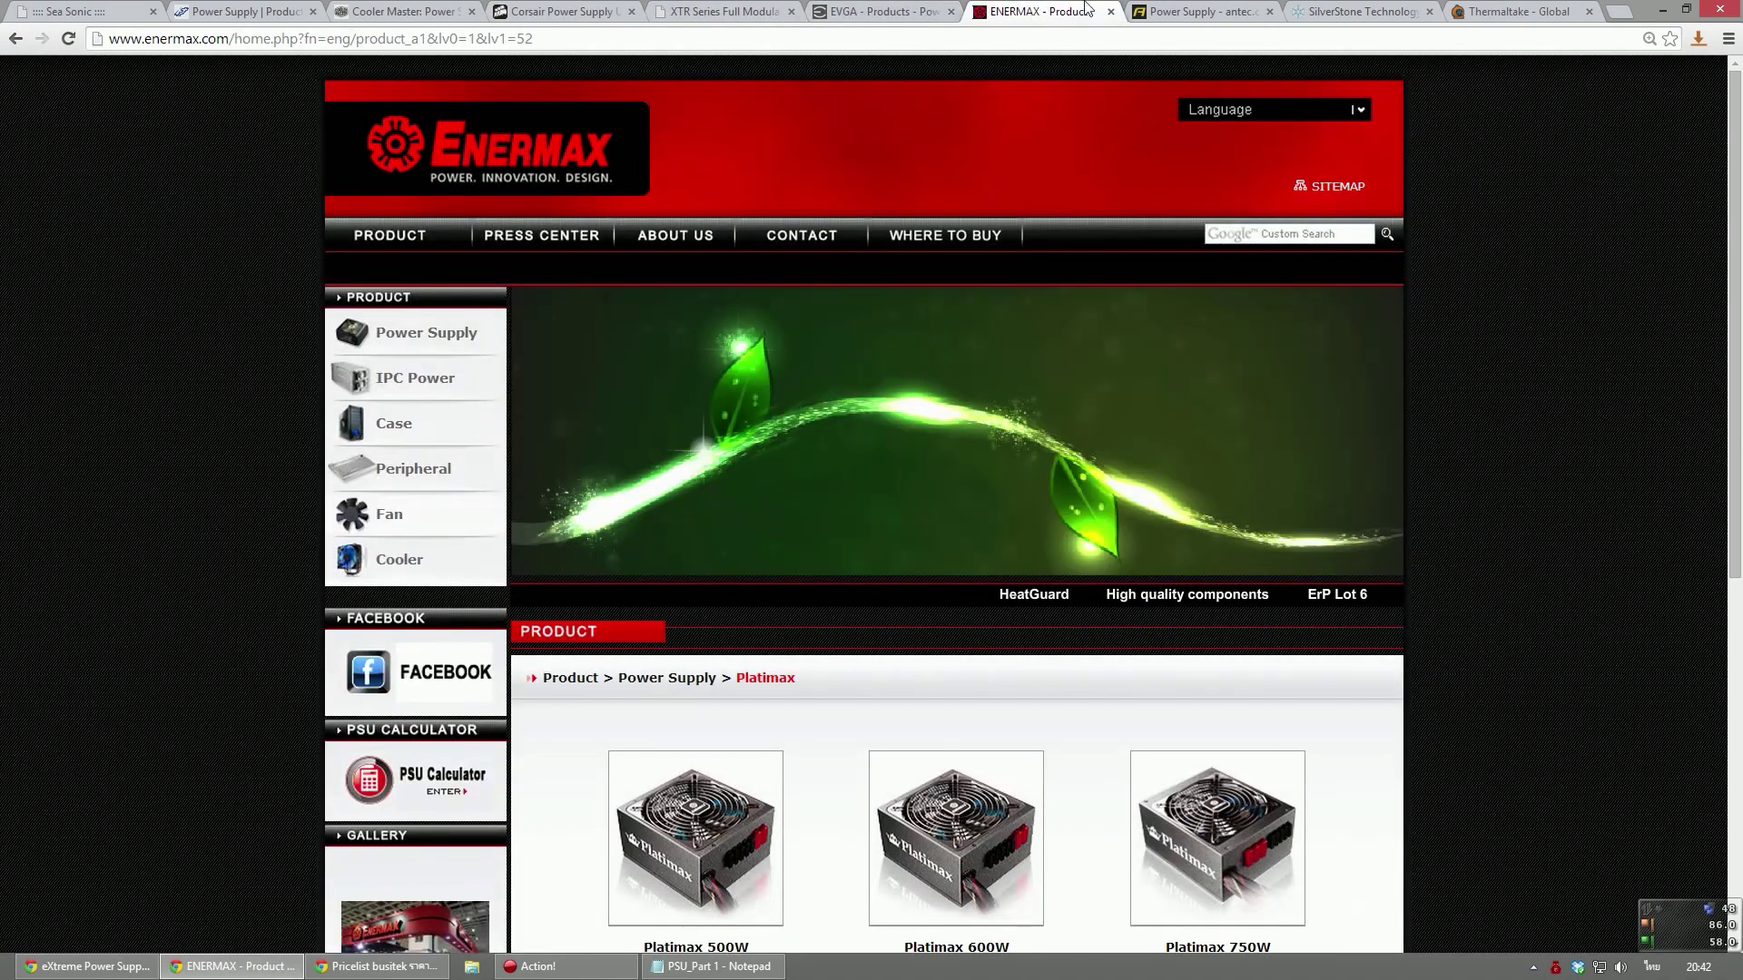
{"action": "left_click", "coordinate": [1170, 9]}
{"action": "left_click", "coordinate": [1301, 12]}
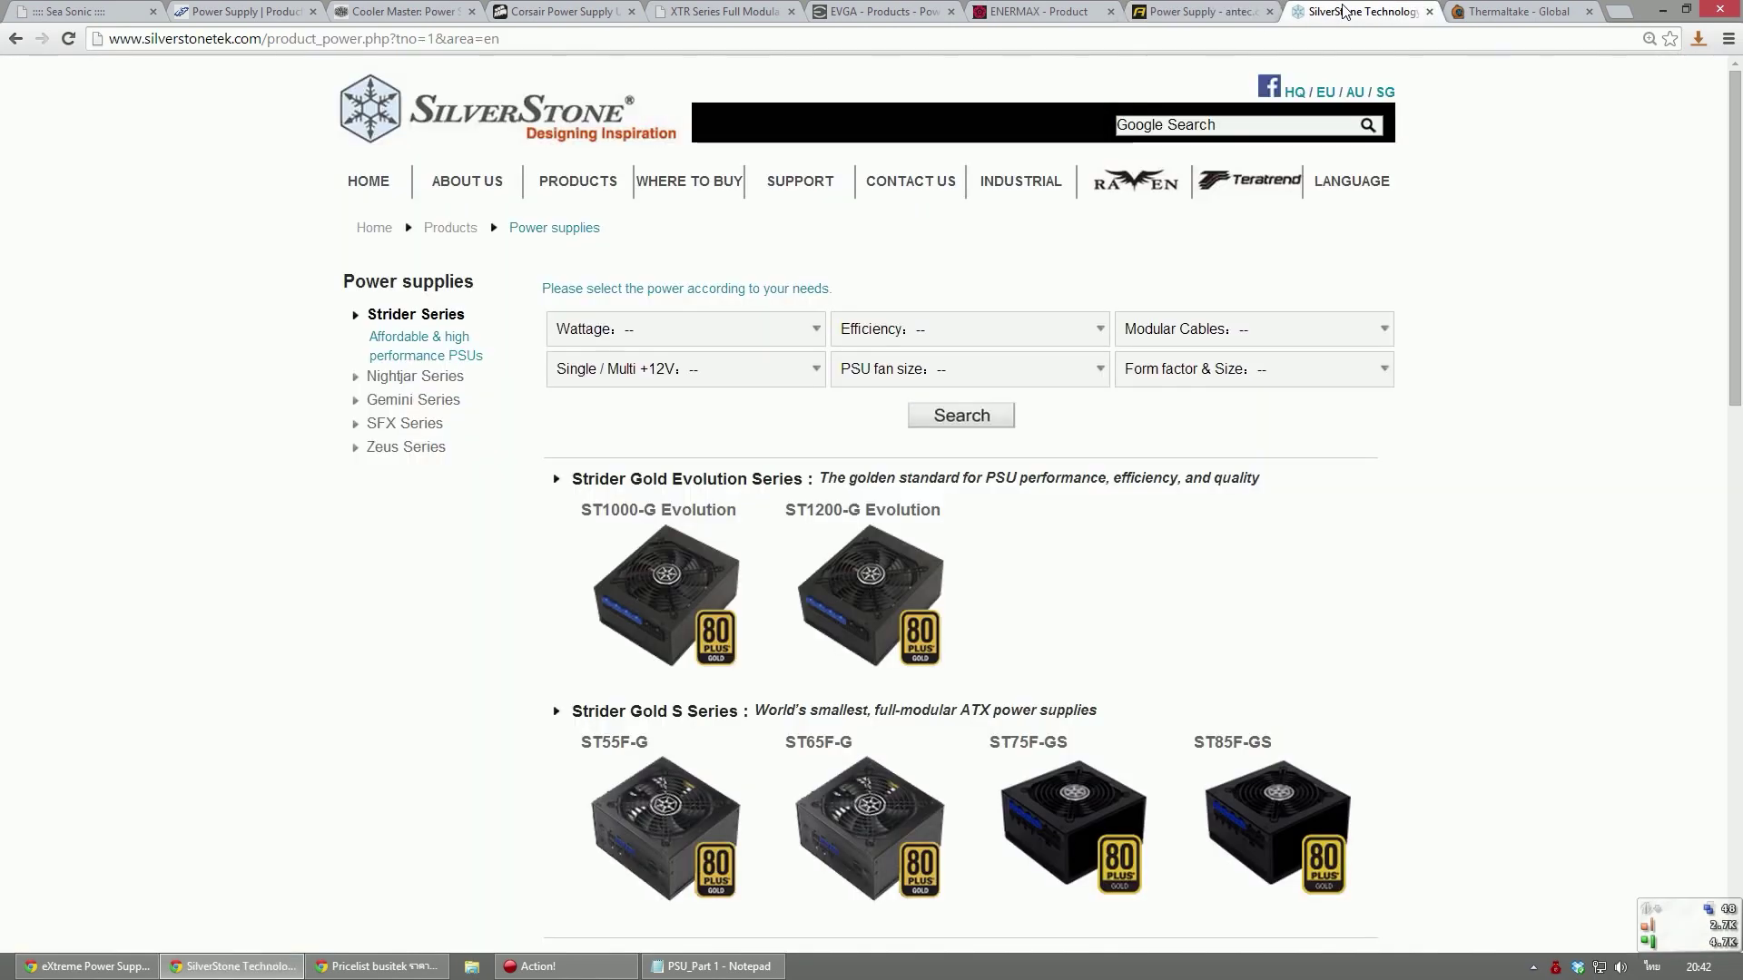
{"action": "left_click", "coordinate": [1489, 11]}
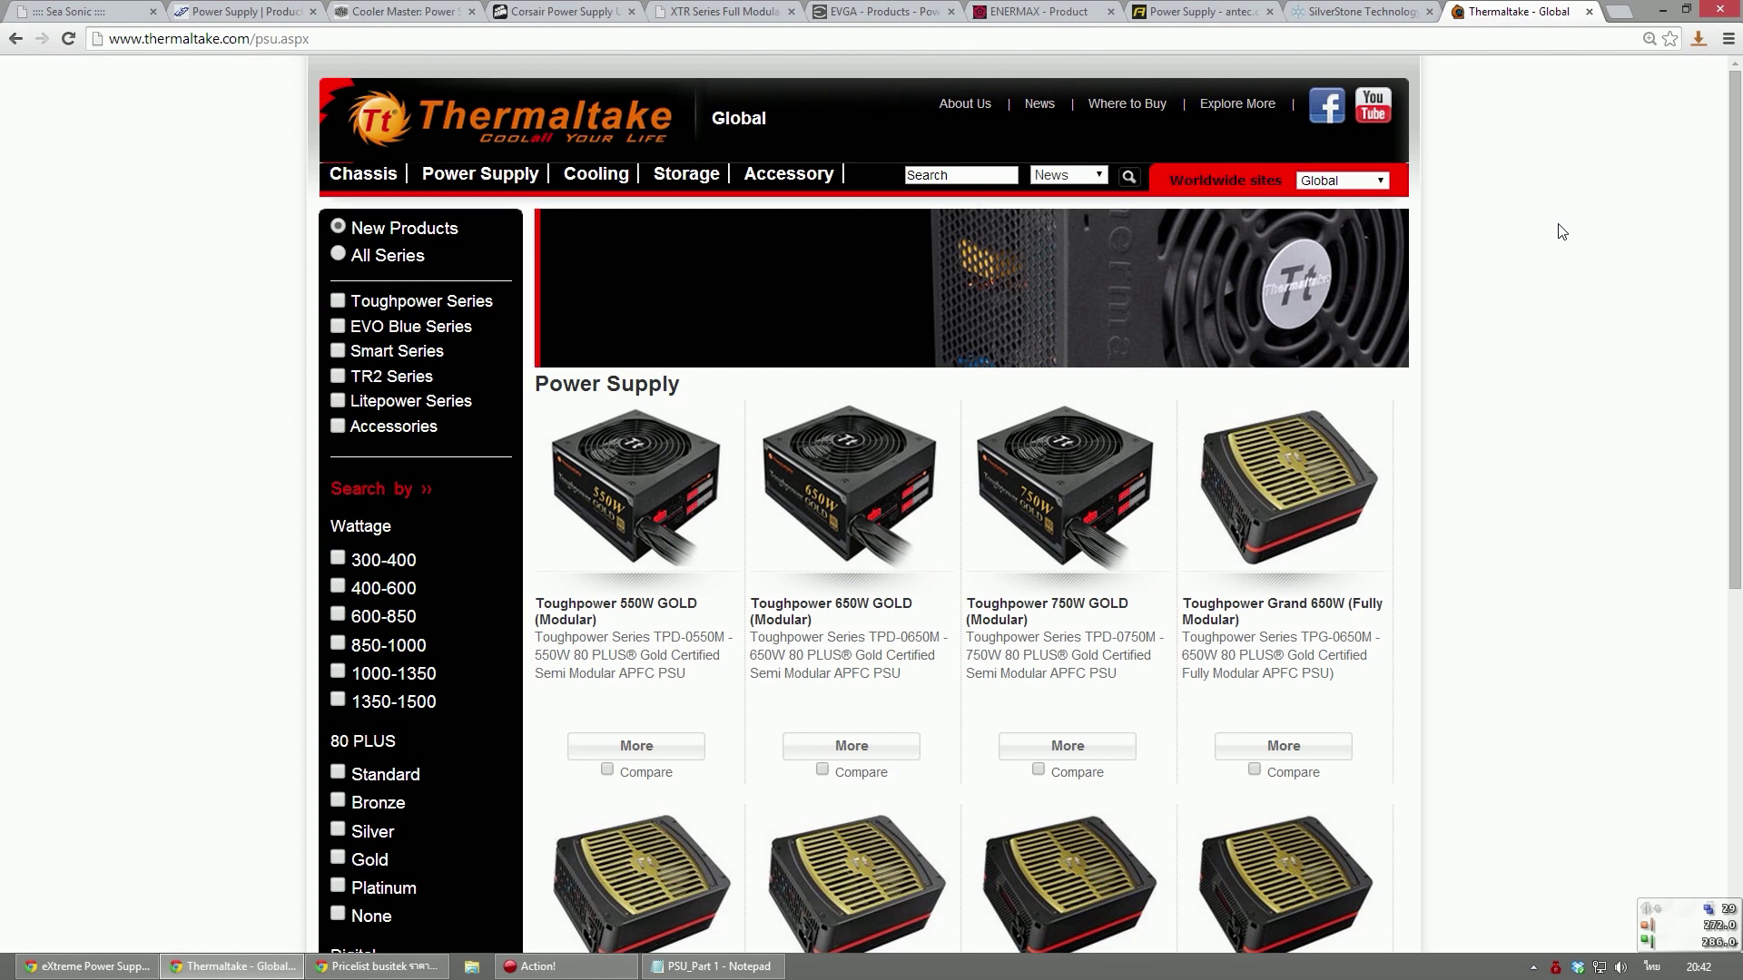
Highlight the size item (ขนาด) in the PSU_Part 1 notes in Notepad and return to the Chrome window with the eXtreme Power Supply Calculator
{"action": "left_click", "coordinate": [717, 965]}
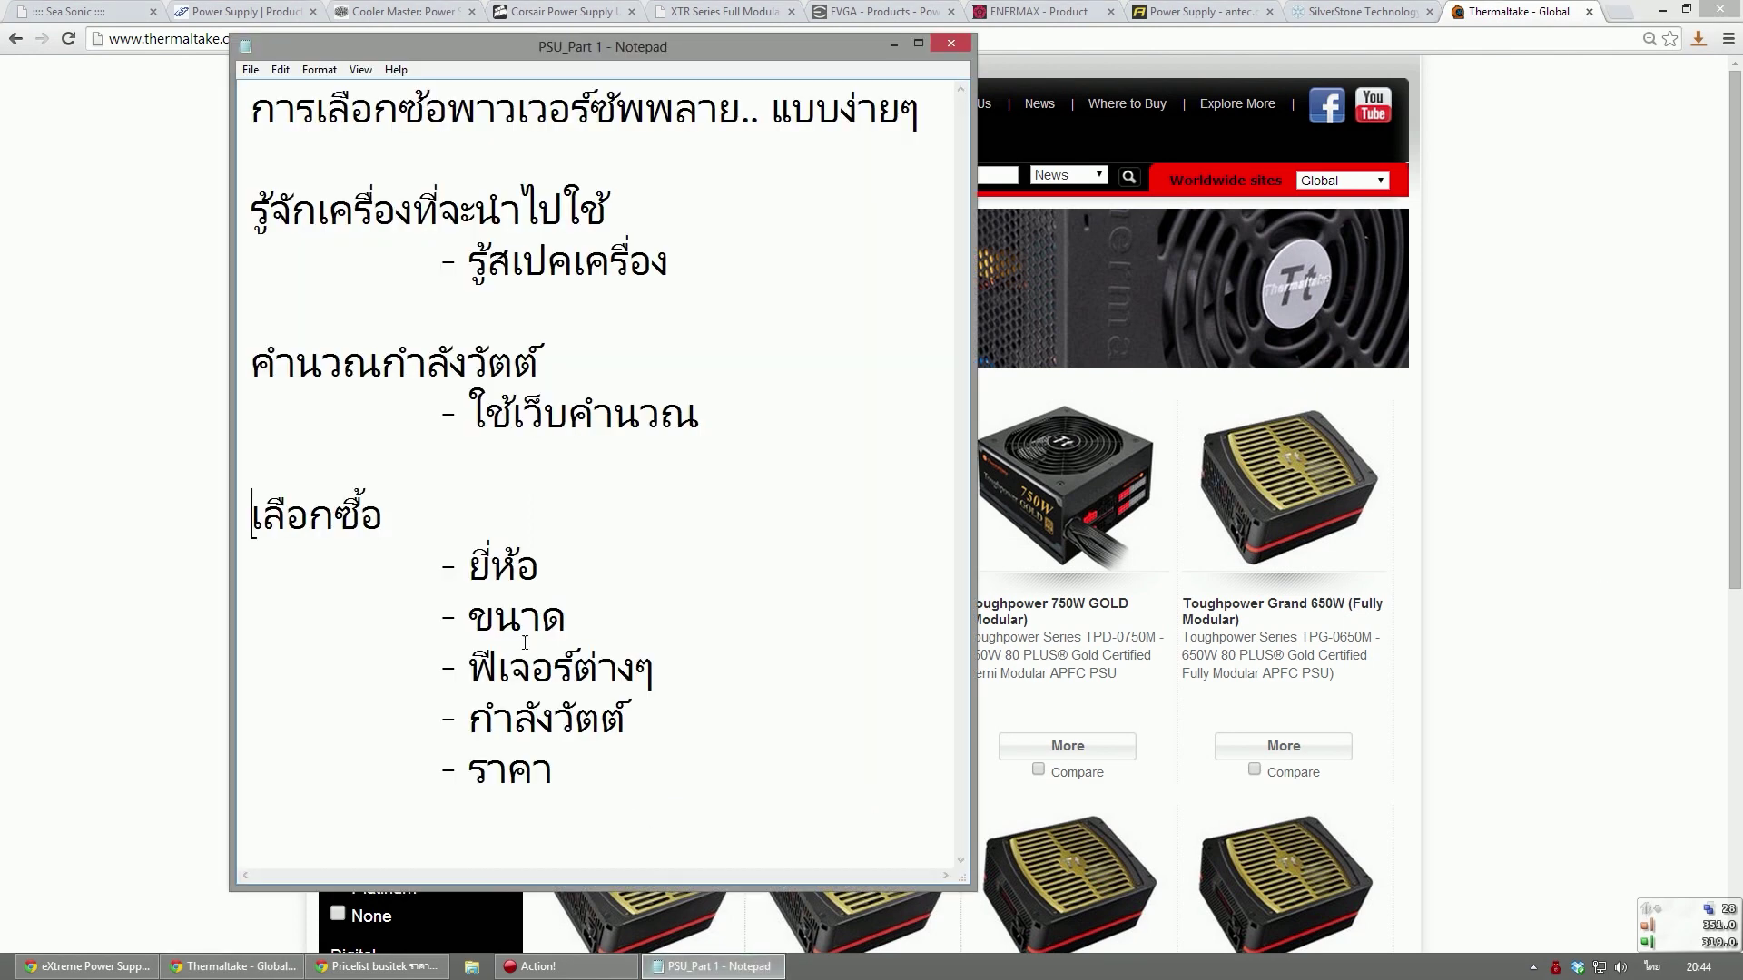
{"action": "left_click_drag", "start_coordinate": [568, 620], "coordinate": [440, 620]}
{"action": "left_click", "coordinate": [18, 472]}
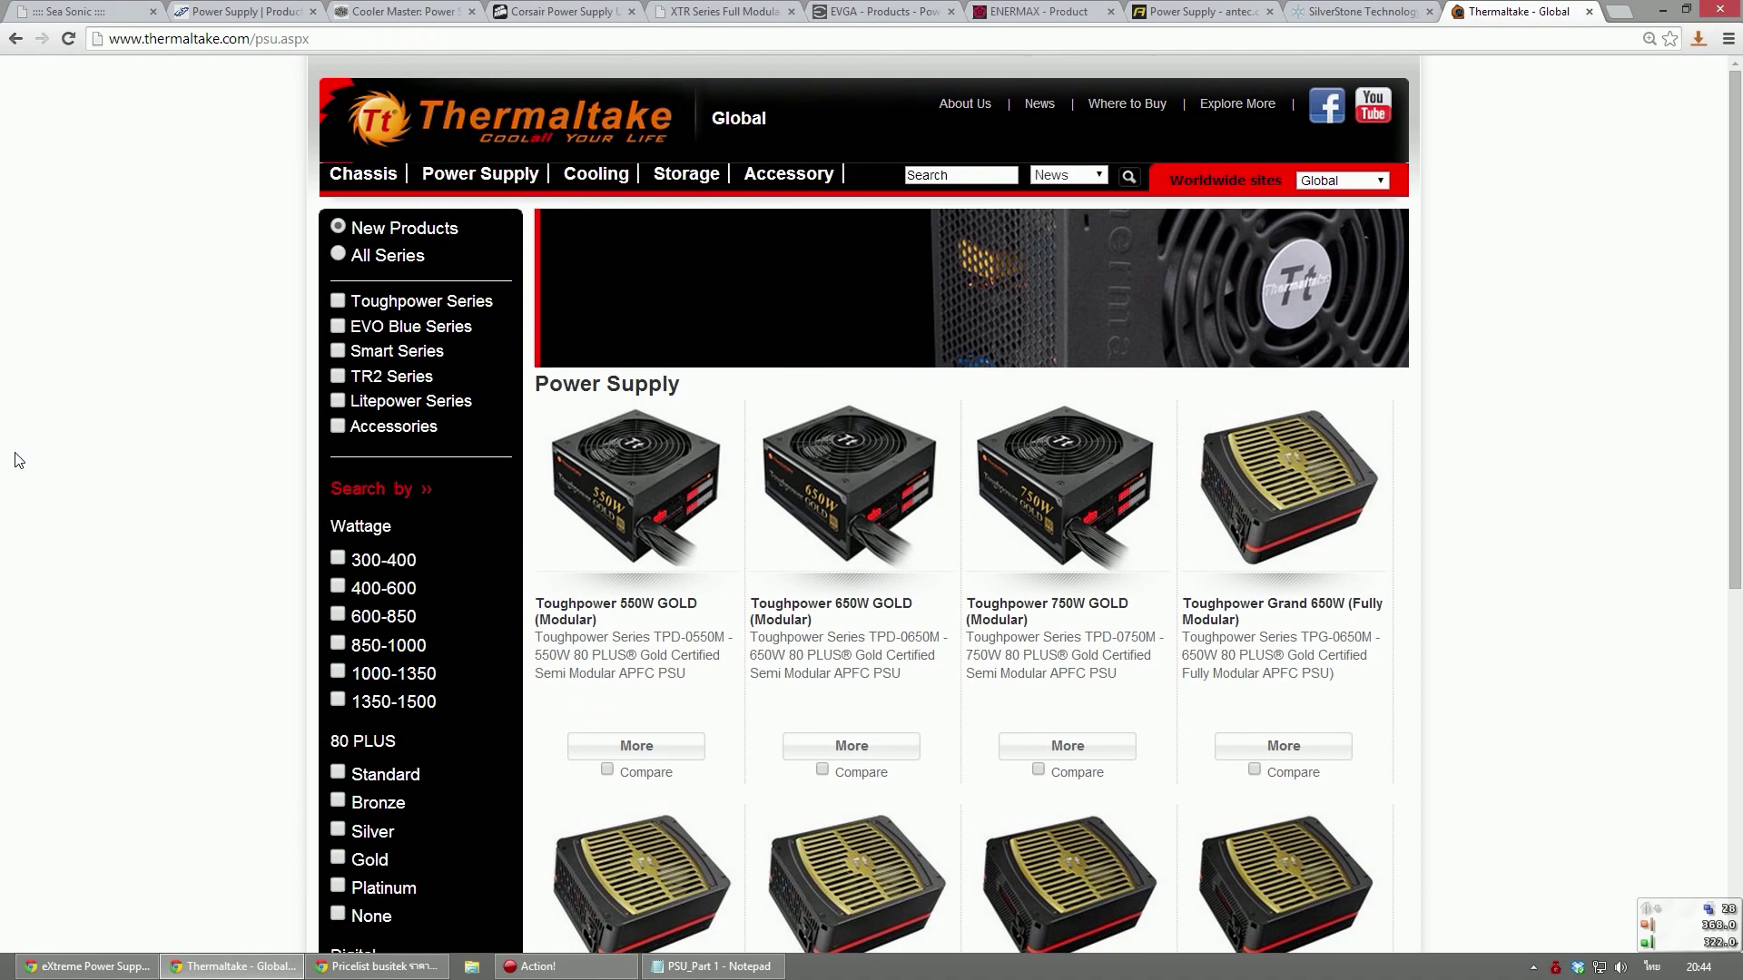
{"action": "left_click", "coordinate": [89, 966]}
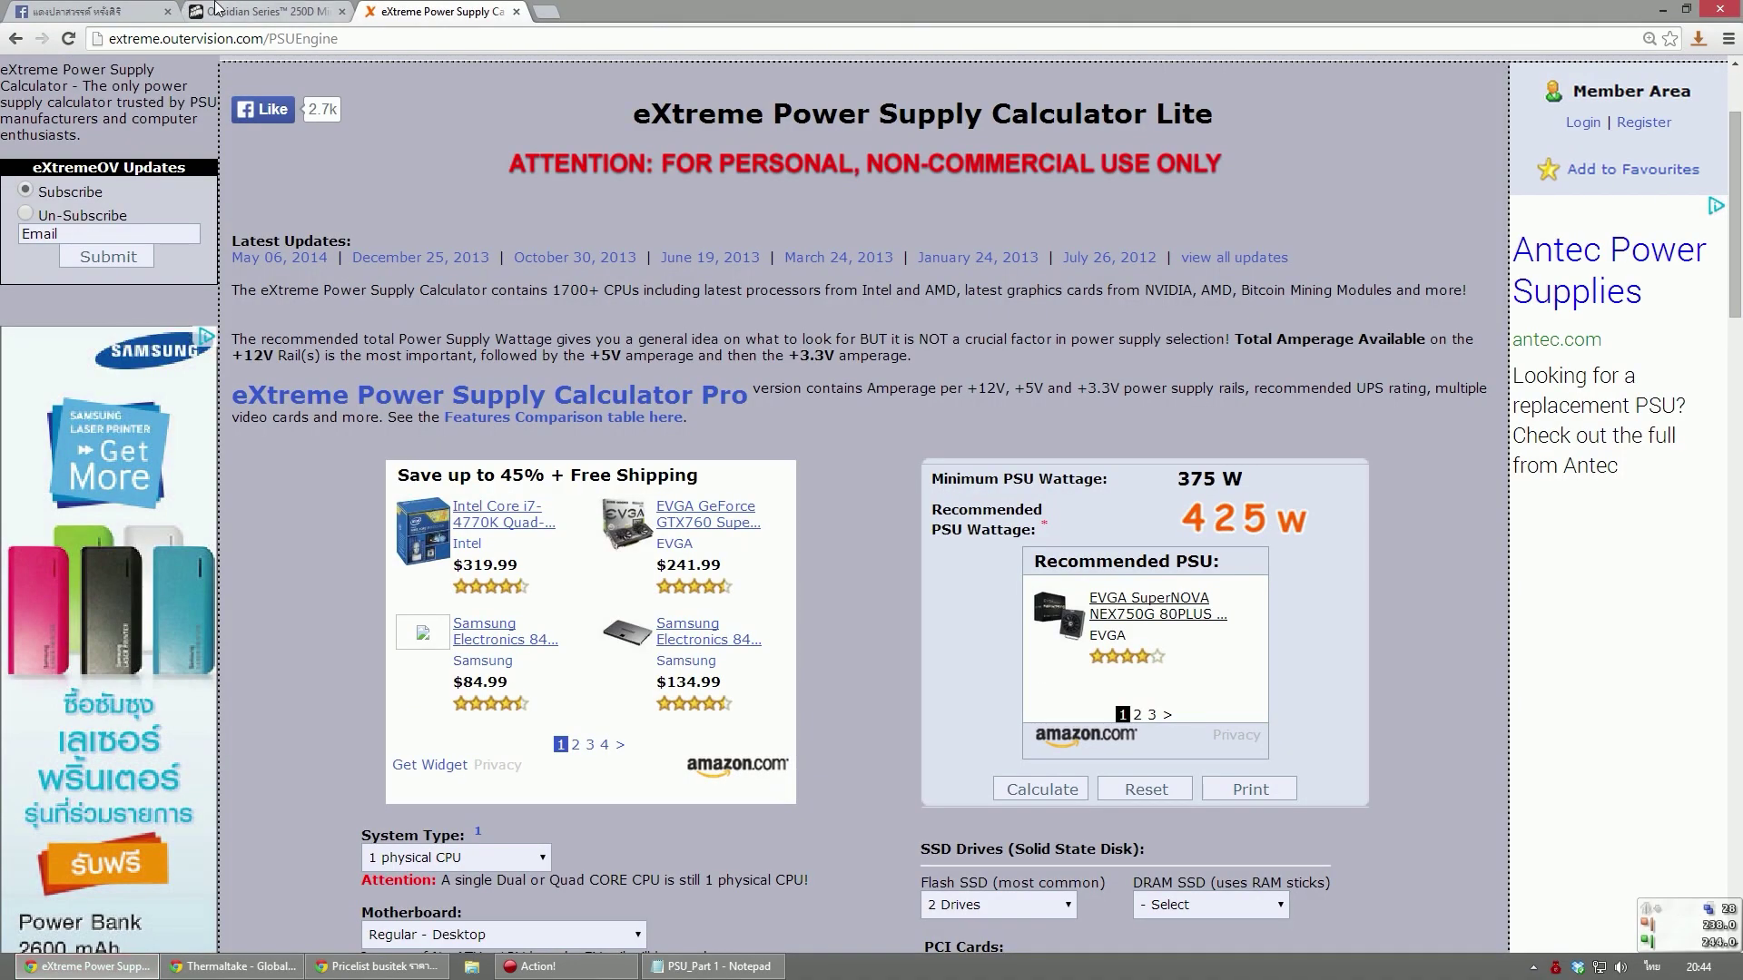